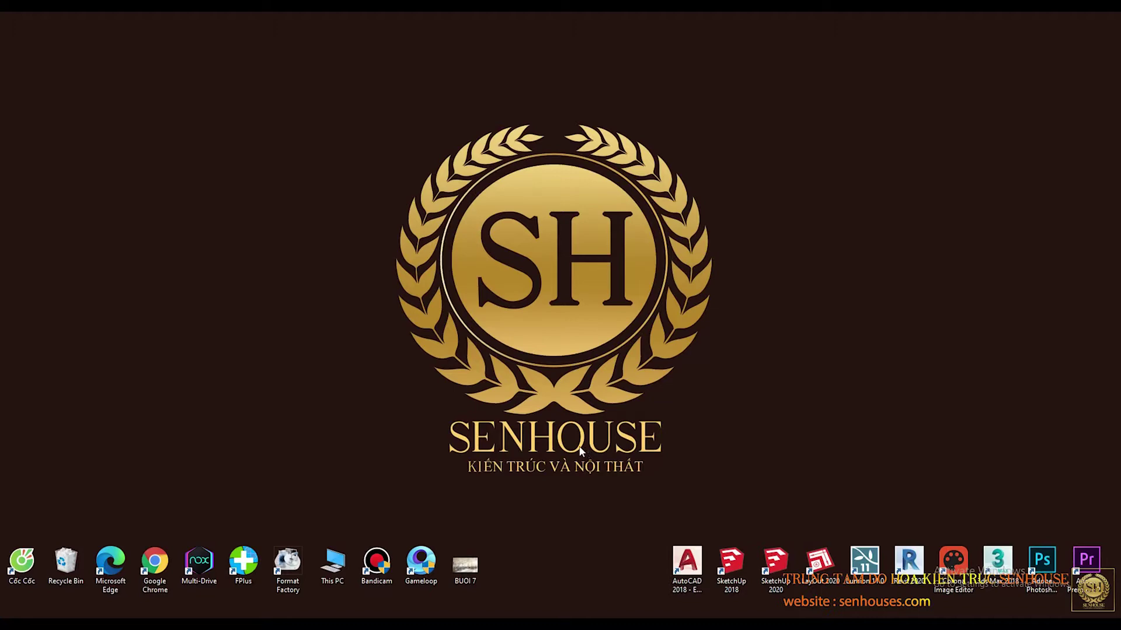
View the BUOI 7 lesson image full screen, then minimize the viewer and refresh the desktop
double_click(465, 563)
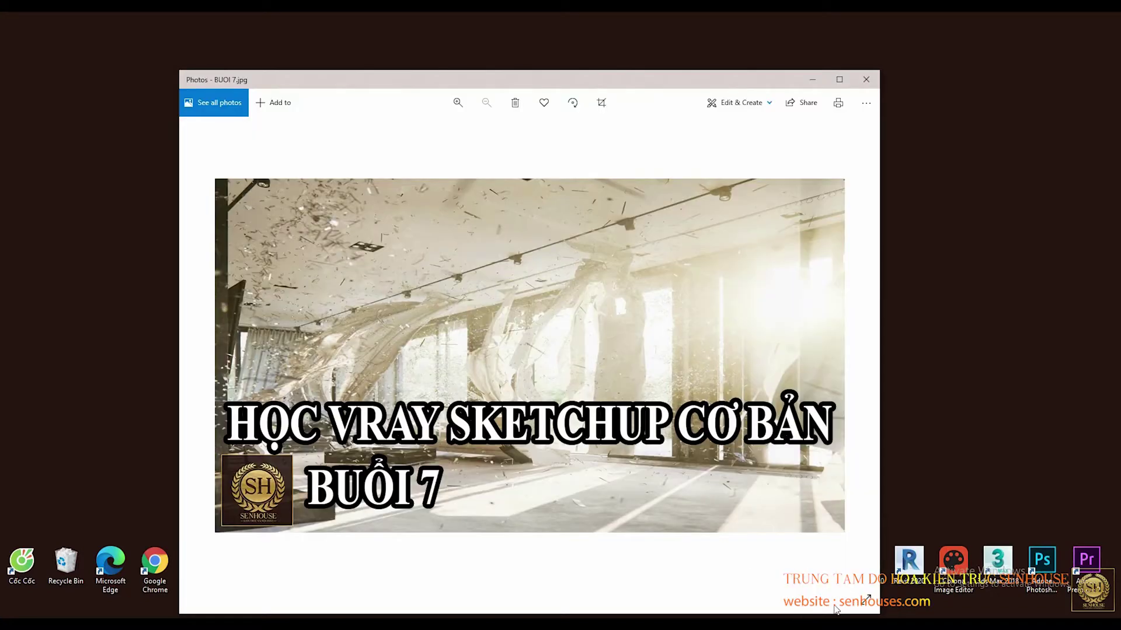
click(866, 600)
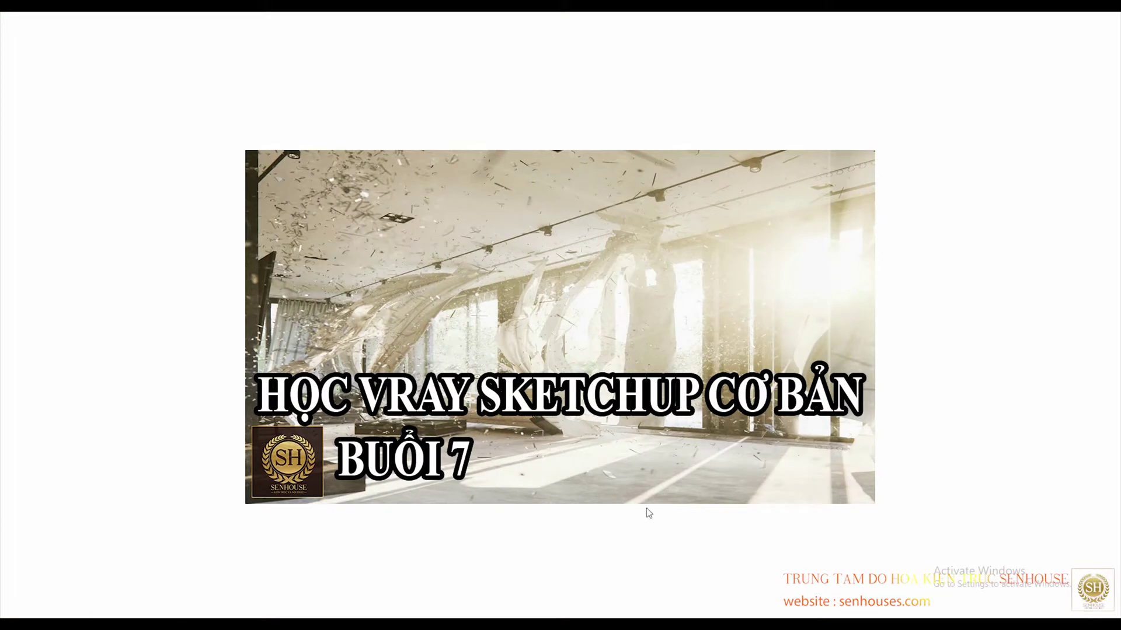
key(Escape)
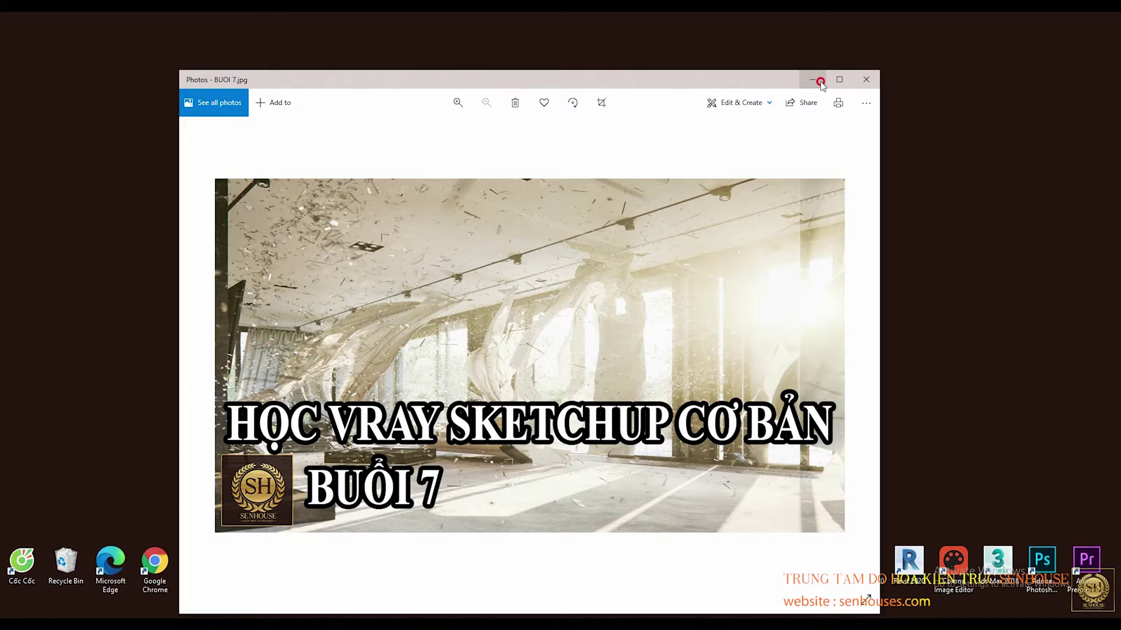
click(821, 83)
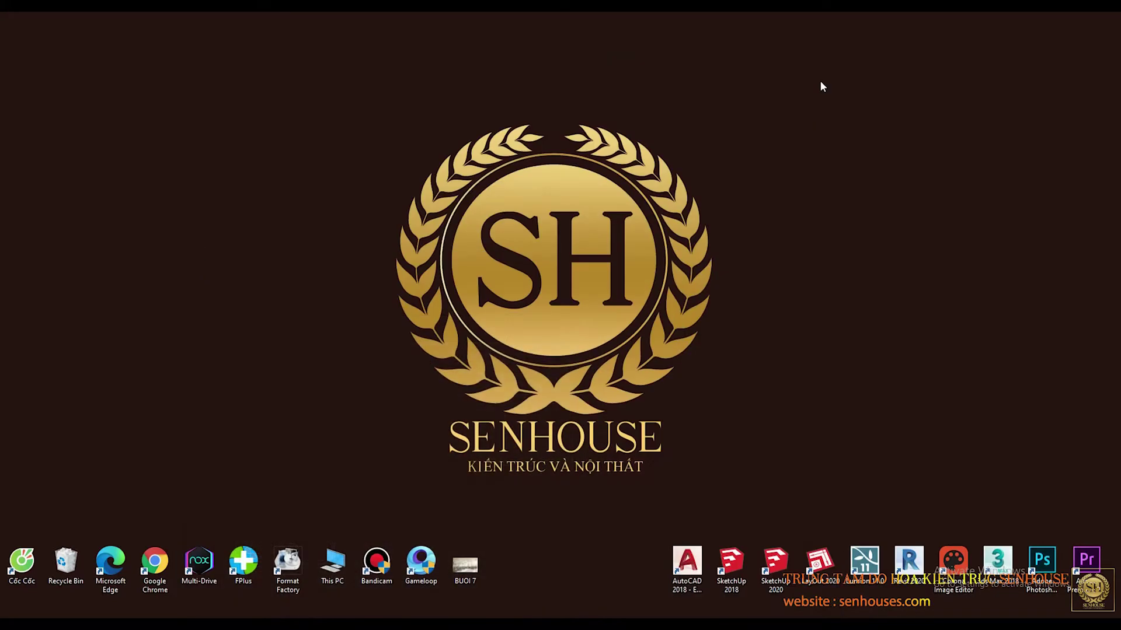
right_click(810, 315)
click(829, 345)
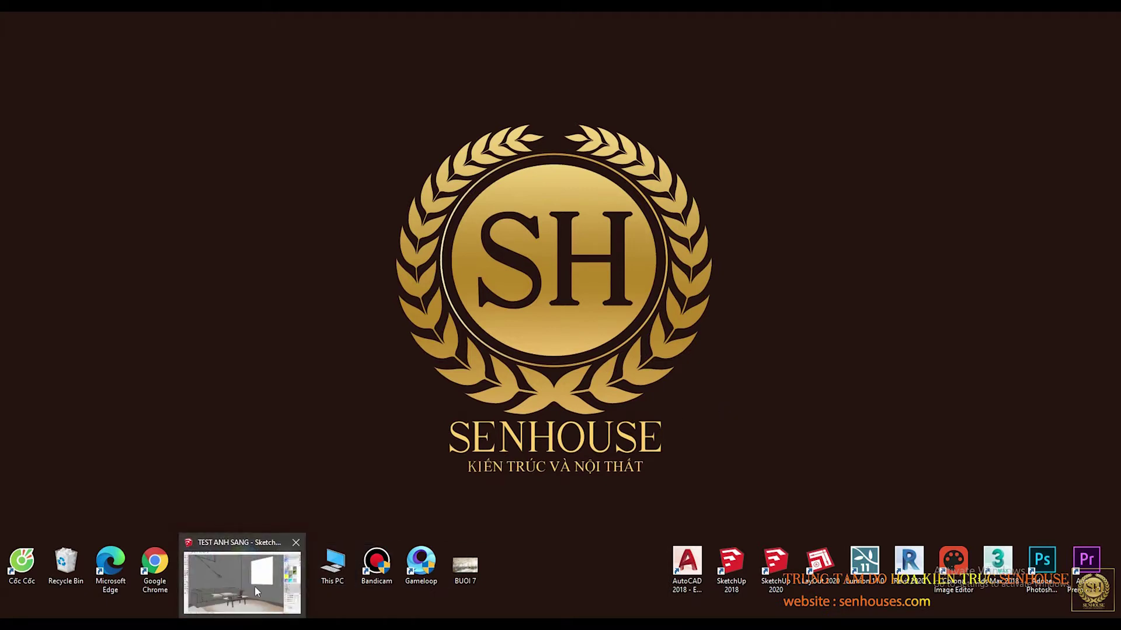
Restore the TEST ANH SANG model, close the V-Ray Asset Editor and orbit the living room
click(258, 591)
click(576, 142)
mouse_move(772, 447)
middle_down()
mouse_move(482, 514)
mouse_move(198, 265)
middle_up()
key(space)
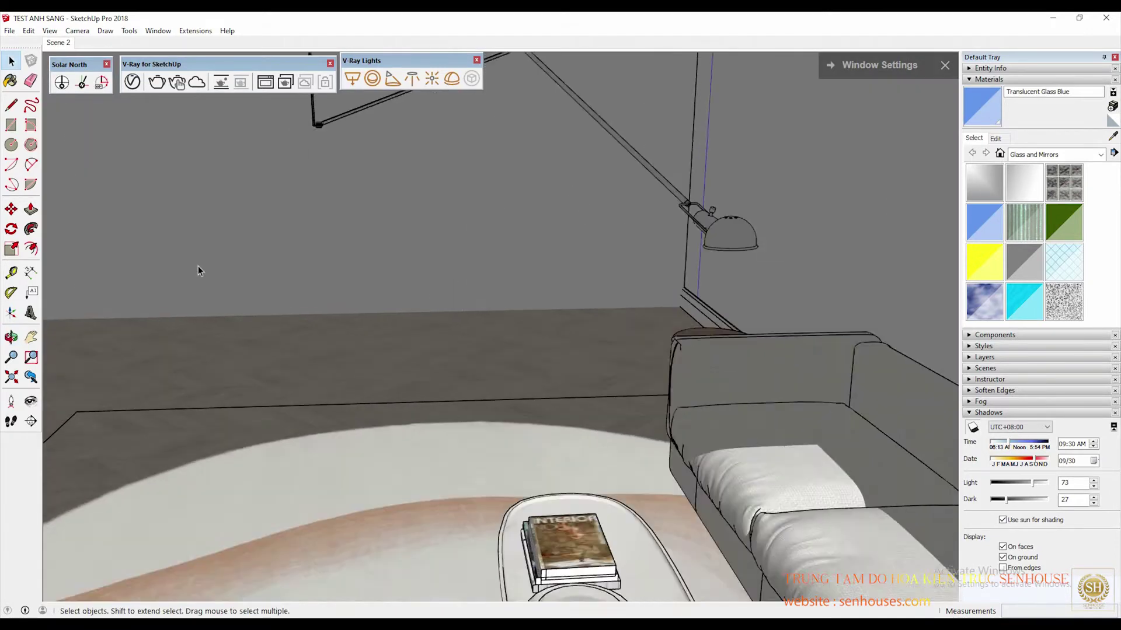
scroll(206, 271, down, 10)
Orbit and zoom around the room box toward the sofa and window
middle_drag(240, 318, 155, 343)
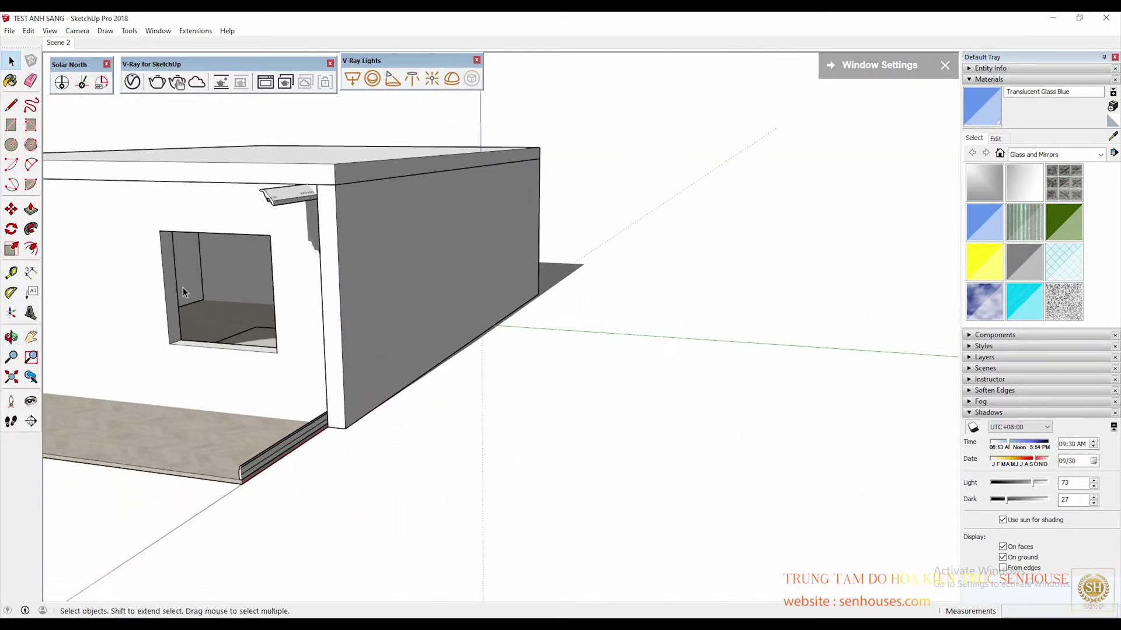
scroll(267, 289, up, 5)
middle_drag(267, 292, 608, 357)
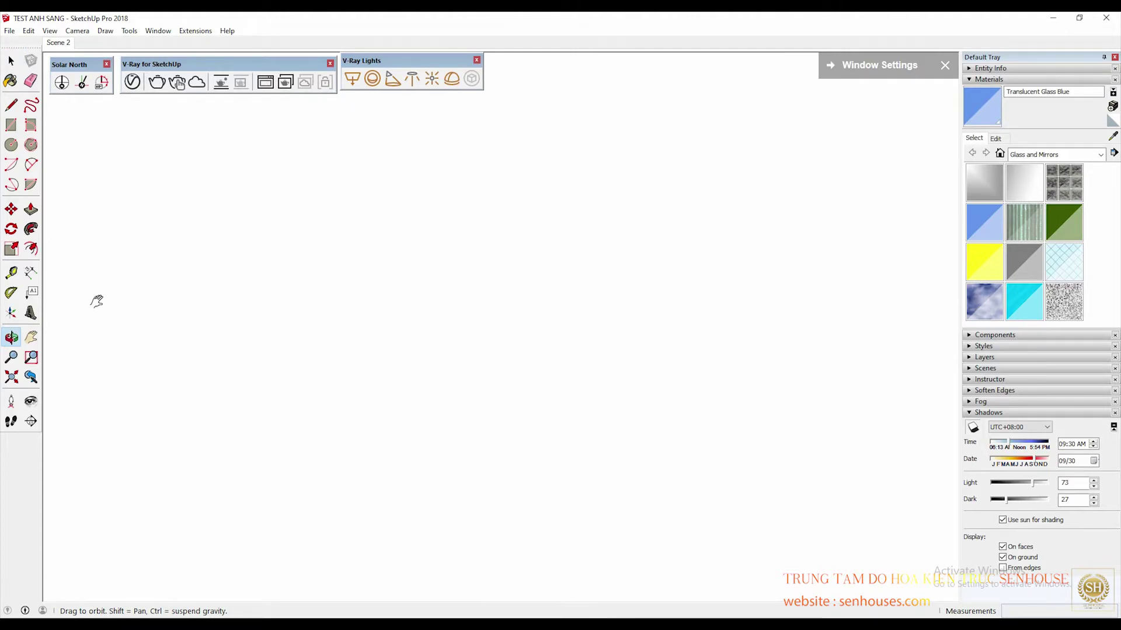
shift+middle_drag(107, 300, 199, 353)
scroll(508, 453, down, 5)
scroll(808, 446, up, 2)
scroll(807, 446, up, 5)
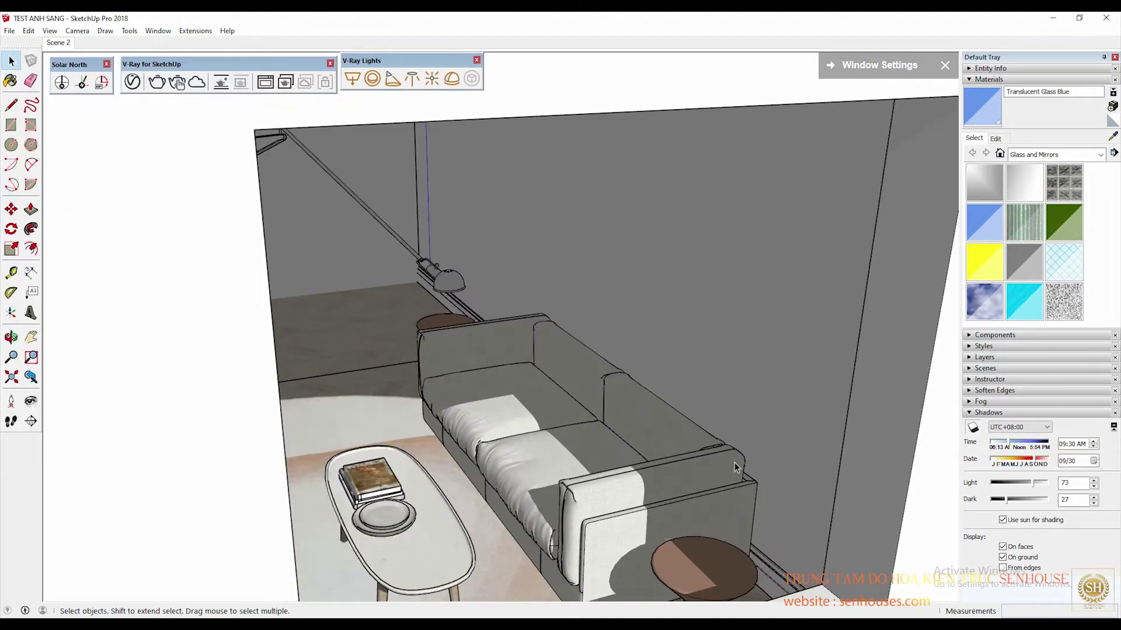
scroll(749, 441, up, 3)
mouse_move(749, 440)
middle_down()
mouse_move(644, 370)
mouse_move(530, 426)
mouse_move(393, 531)
mouse_move(593, 474)
mouse_move(633, 505)
mouse_move(620, 465)
mouse_move(695, 408)
mouse_move(730, 402)
mouse_move(568, 405)
middle_up()
Go to the Scene 2 view and hide the window glass group
key(space)
click(77, 31)
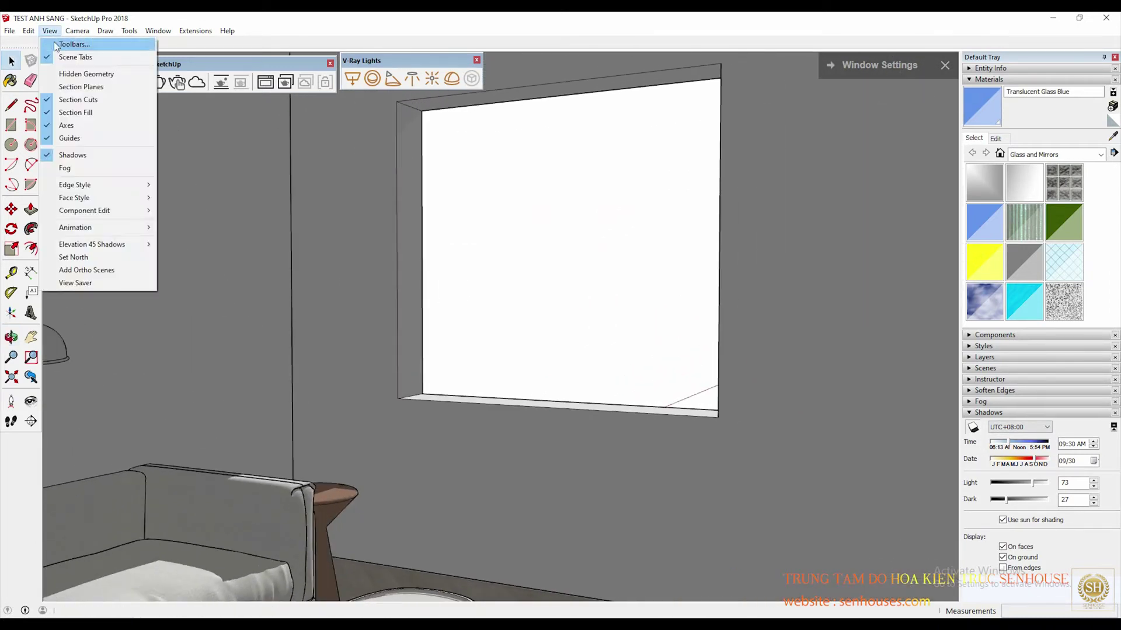
click(367, 17)
click(58, 43)
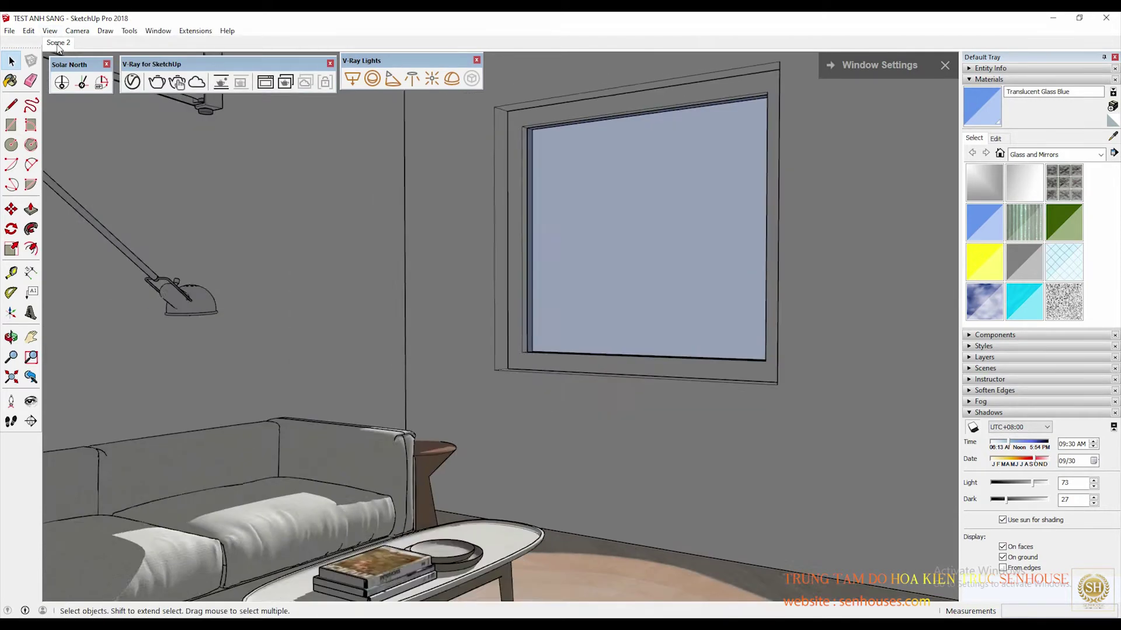
right_click(724, 225)
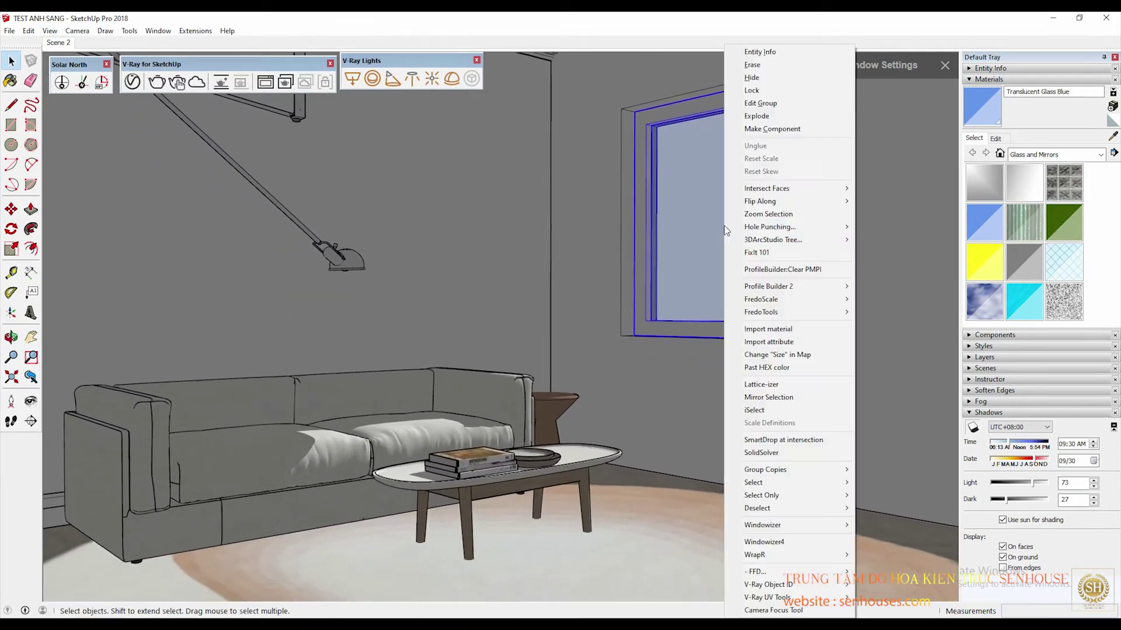
click(768, 79)
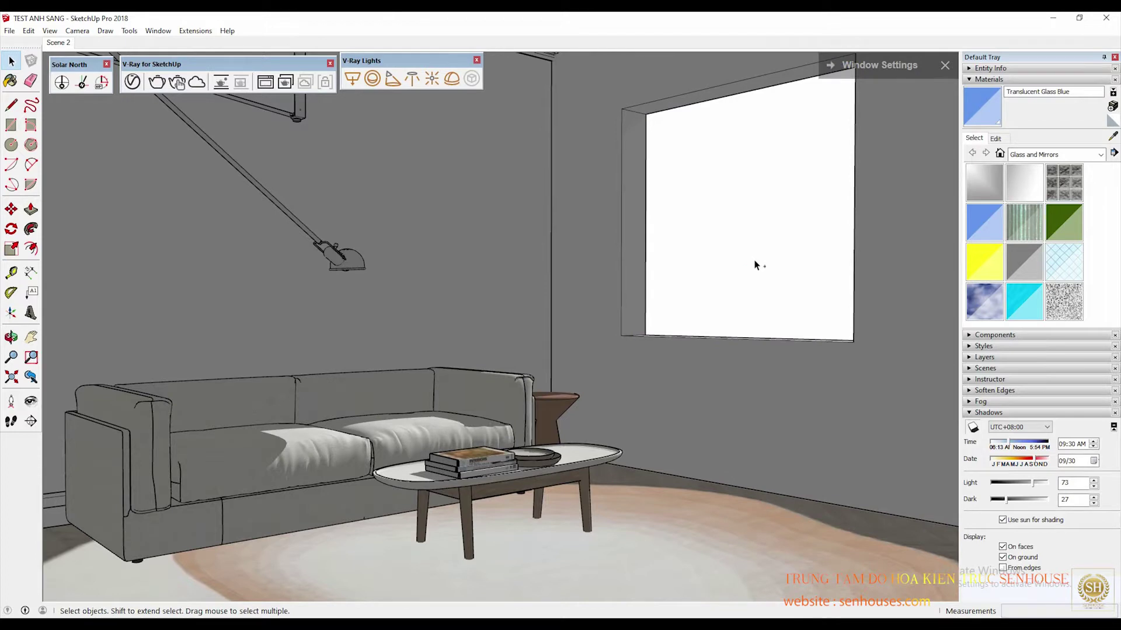
Launch ZoomIt from Start search and dismiss its hotkey error and options
key(super)
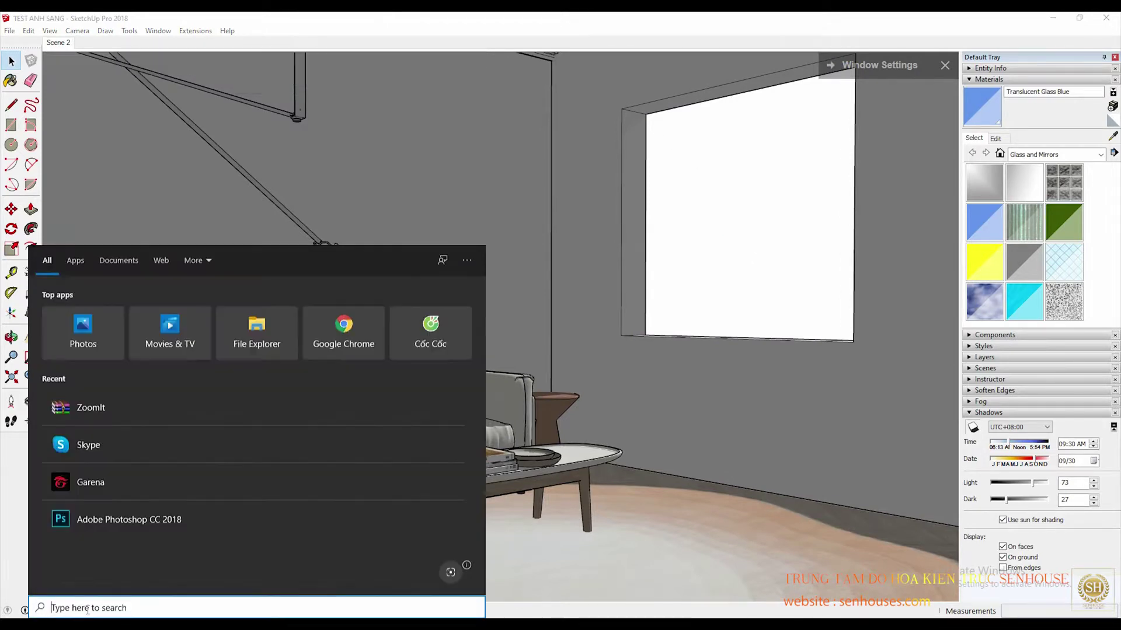
text(Z)
click(149, 321)
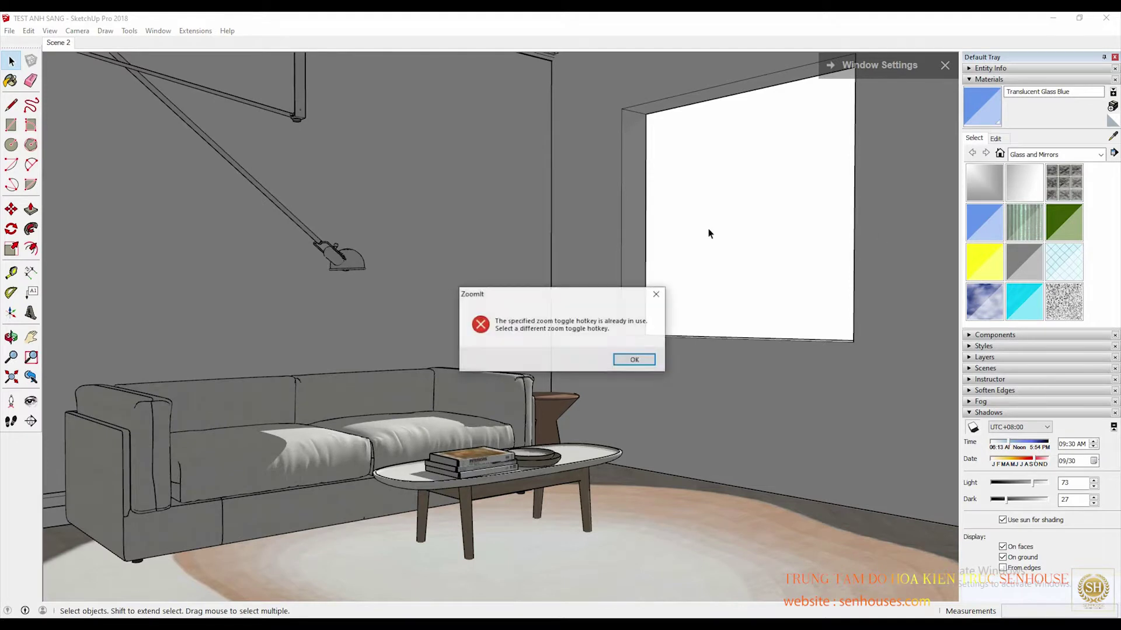
click(645, 357)
click(663, 195)
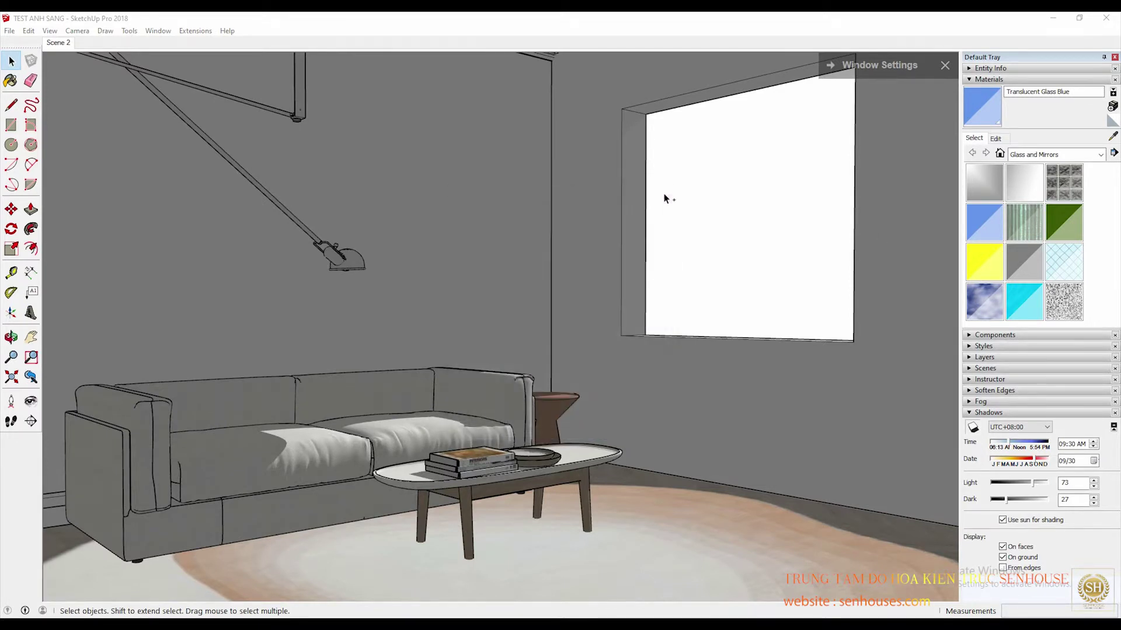
Draw a red ZoomIt arrow from the window across the wall, then clear it
drag(658, 111, 429, 300)
mouse_move(434, 246)
mouse_down()
mouse_move(415, 300)
mouse_move(517, 300)
mouse_up()
key(Escape)
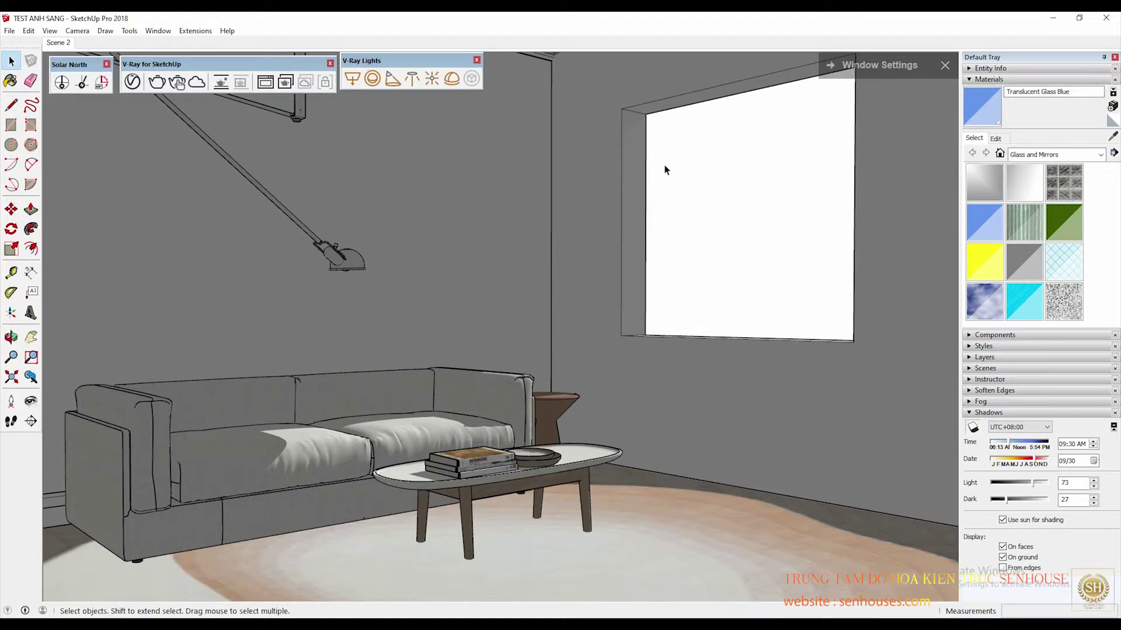
click(686, 157)
Open V-Ray render settings, toggle progressive rendering on and off, and check SunLight parameters
click(133, 82)
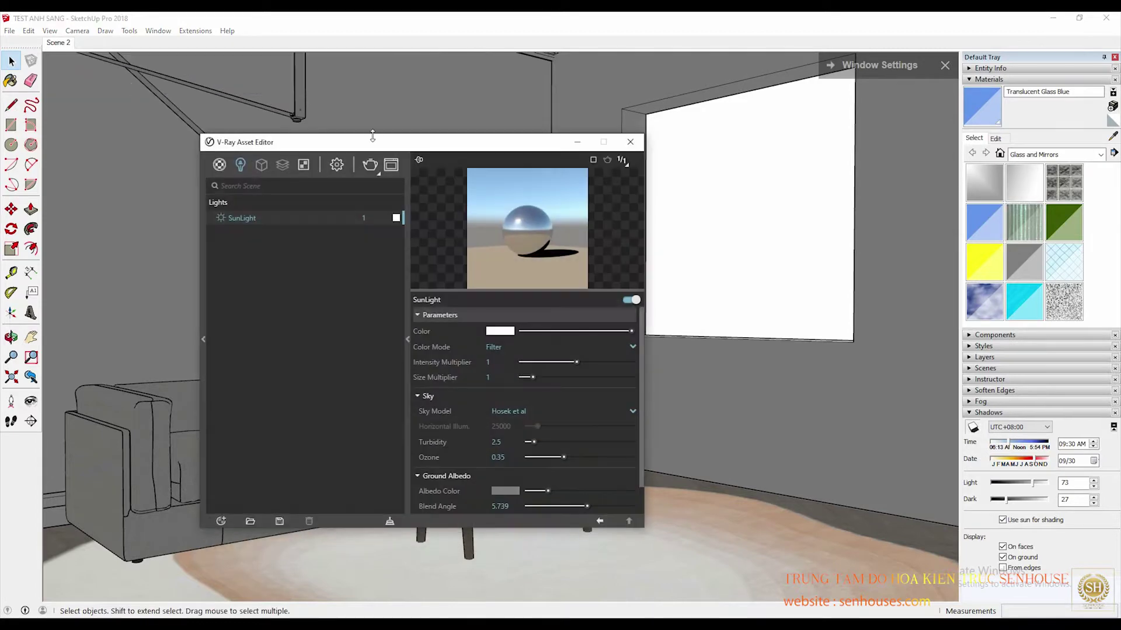
click(337, 165)
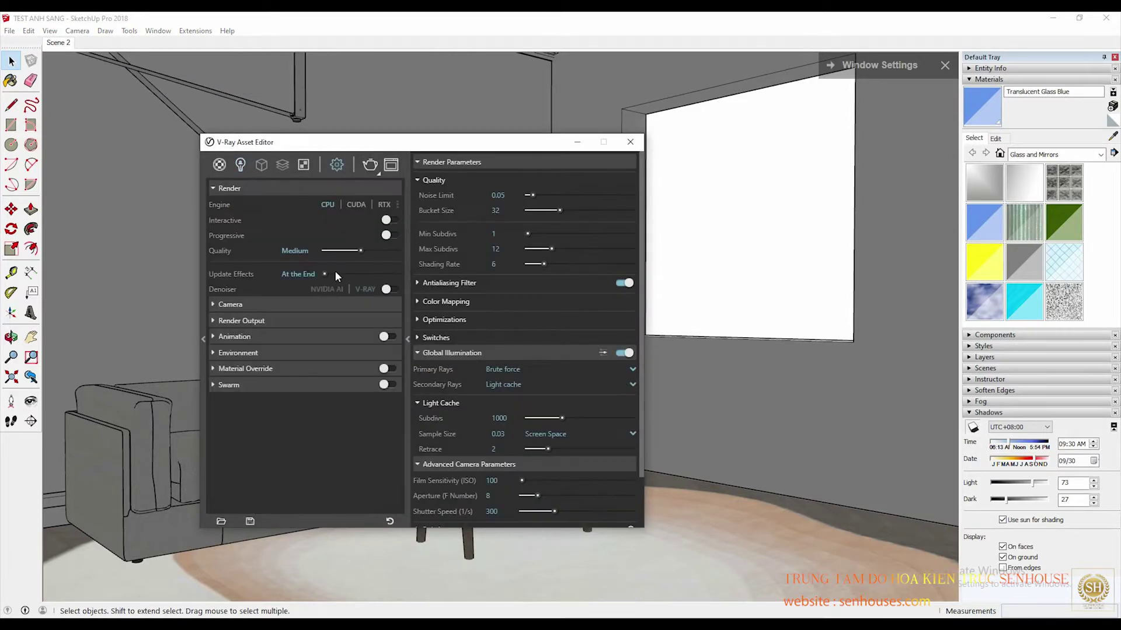
click(390, 525)
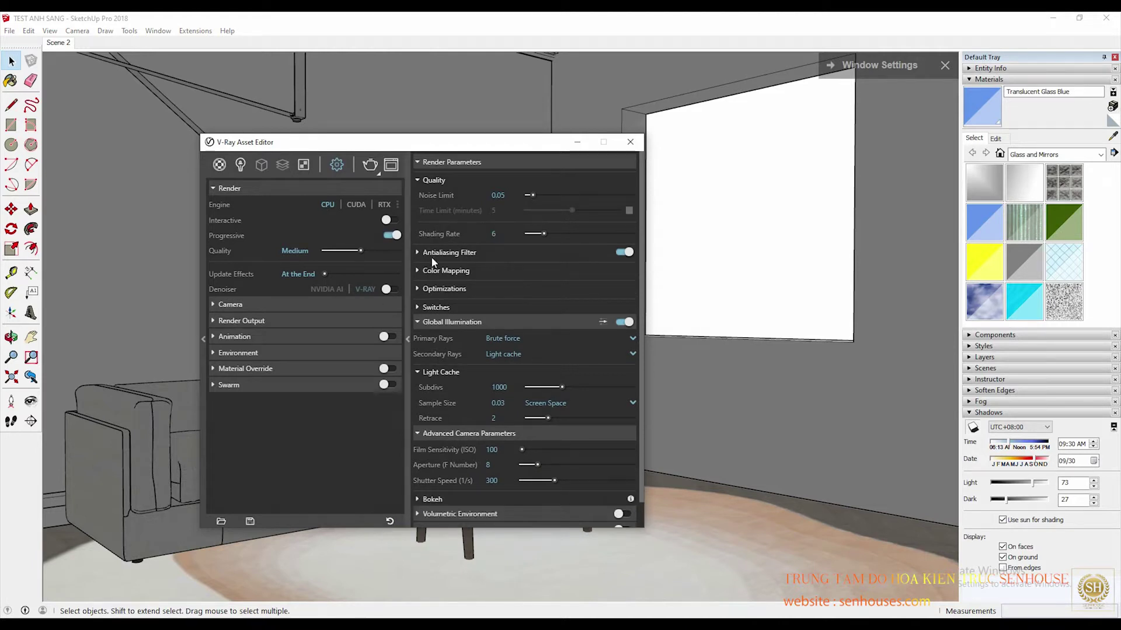
click(391, 237)
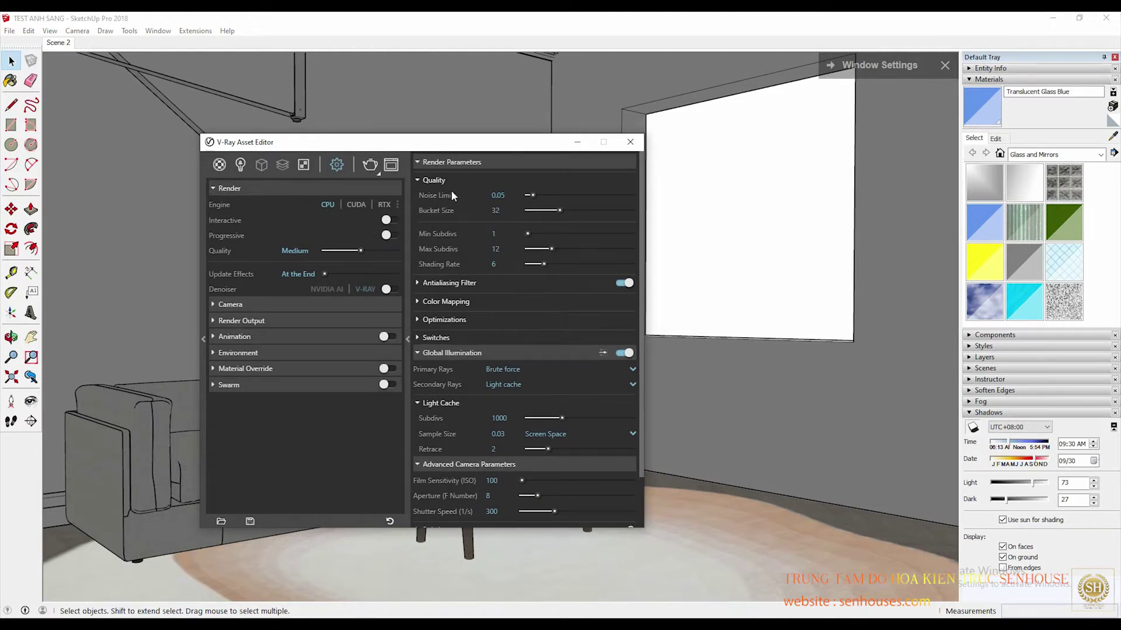
click(240, 165)
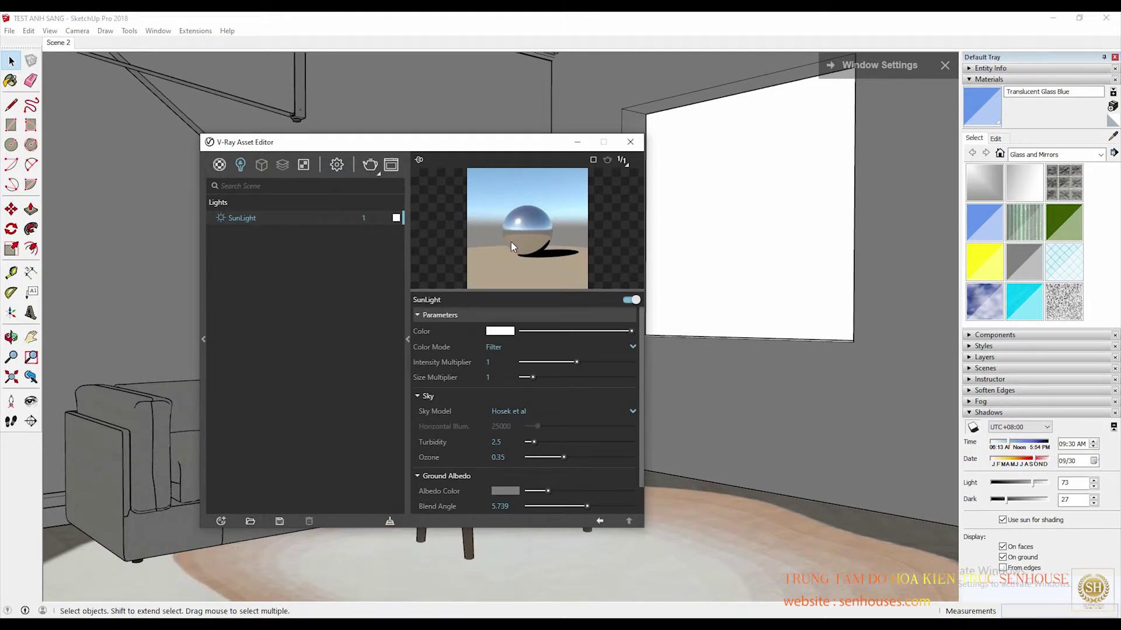
Set Render Output image width to 500 (500×281) and minimize the Asset Editor
click(337, 165)
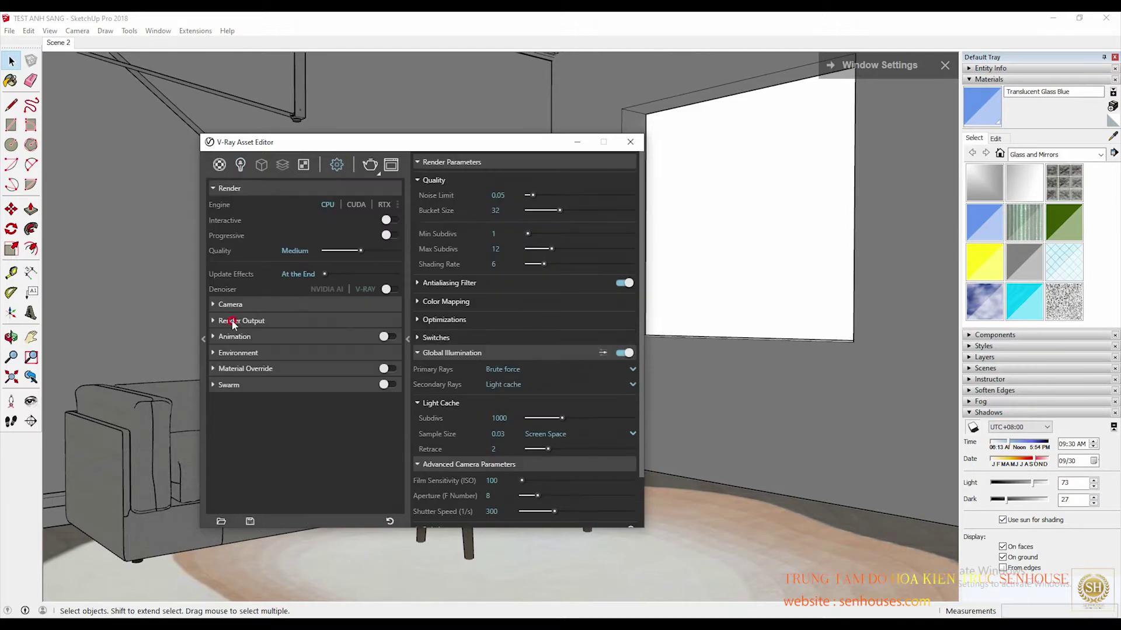
click(232, 322)
text(500)
click(322, 484)
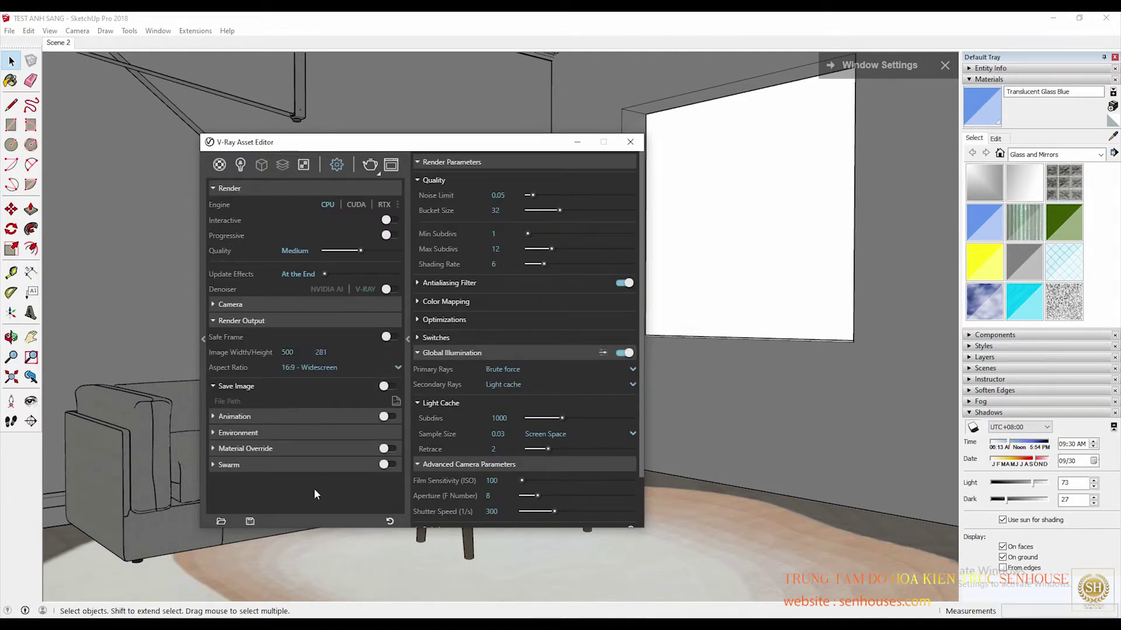
click(576, 143)
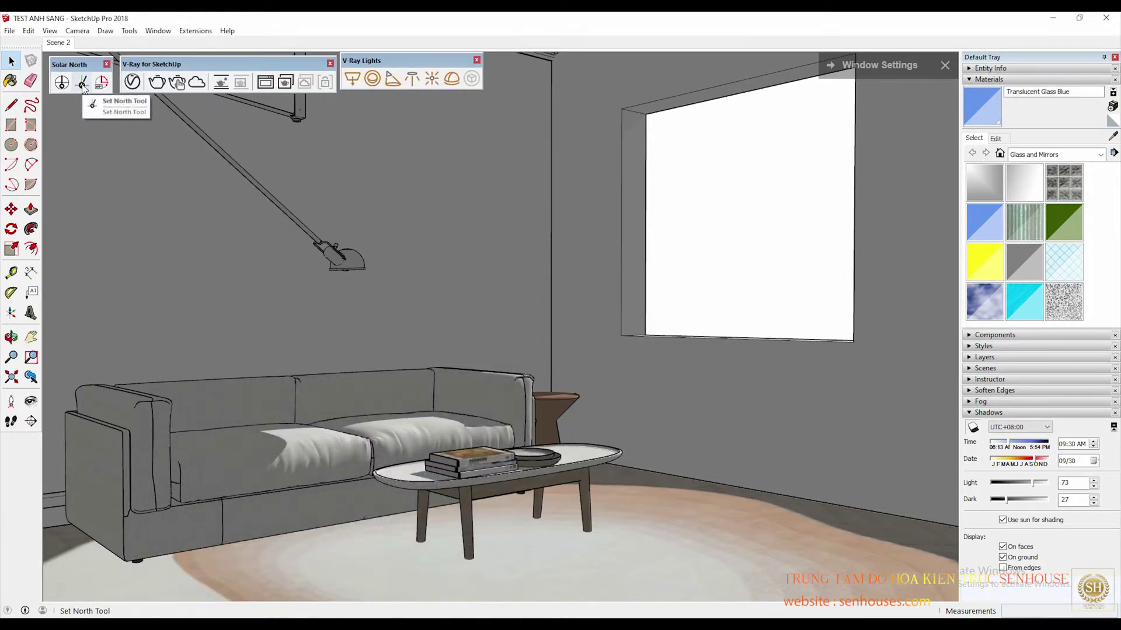
Sketch the sunlight path from window to sofa and try placing a north reference, then cancel
drag(84, 65, 85, 66)
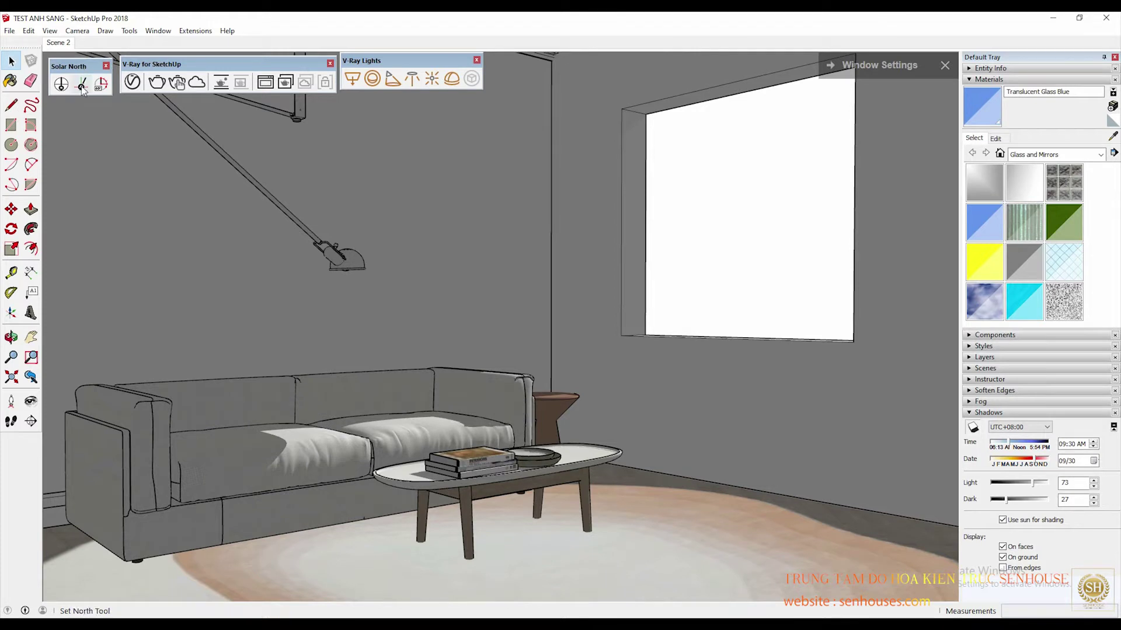
mouse_move(659, 112)
mouse_down()
mouse_move(440, 342)
mouse_move(306, 450)
mouse_up()
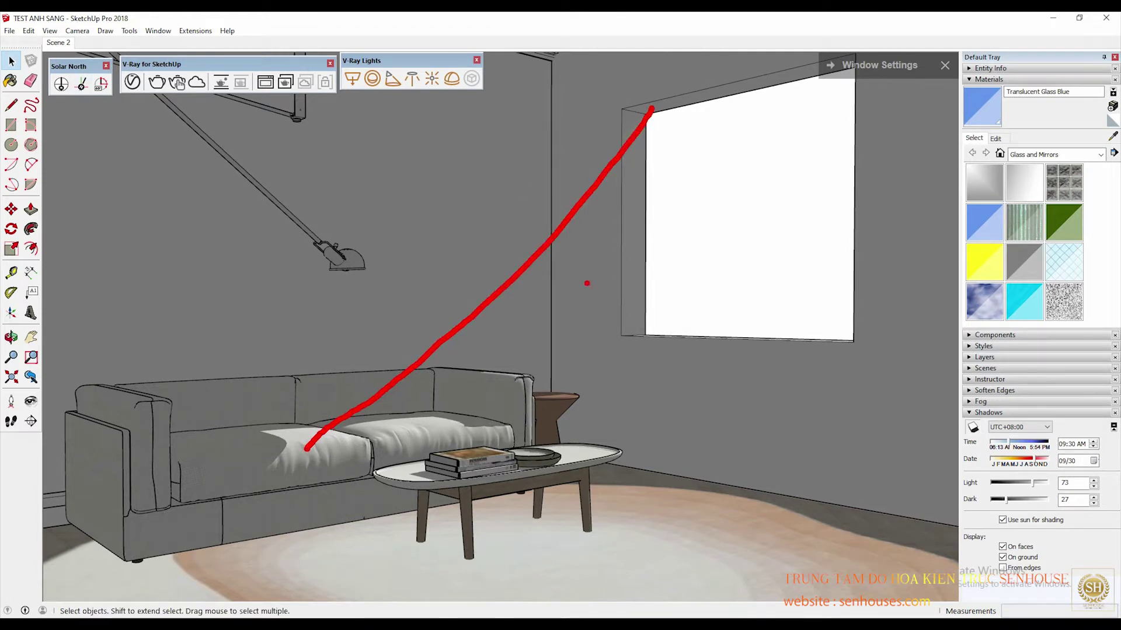
click(86, 92)
click(660, 526)
key(Escape)
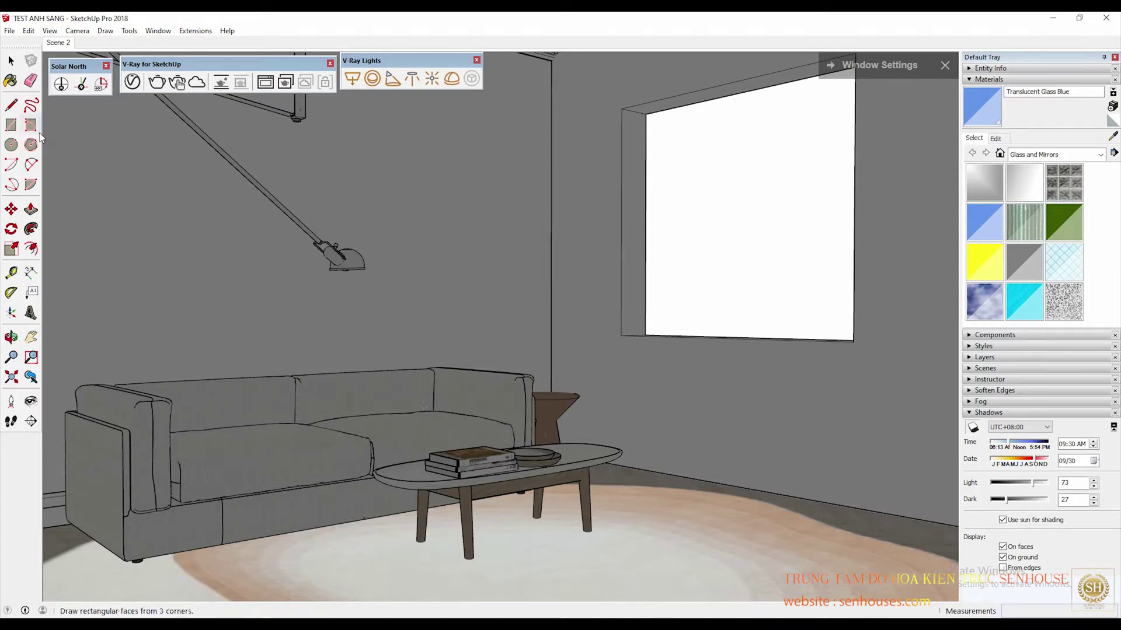
Hide the window glass in Scene 2 and set north twice so sunlight angles across the sofa
click(57, 43)
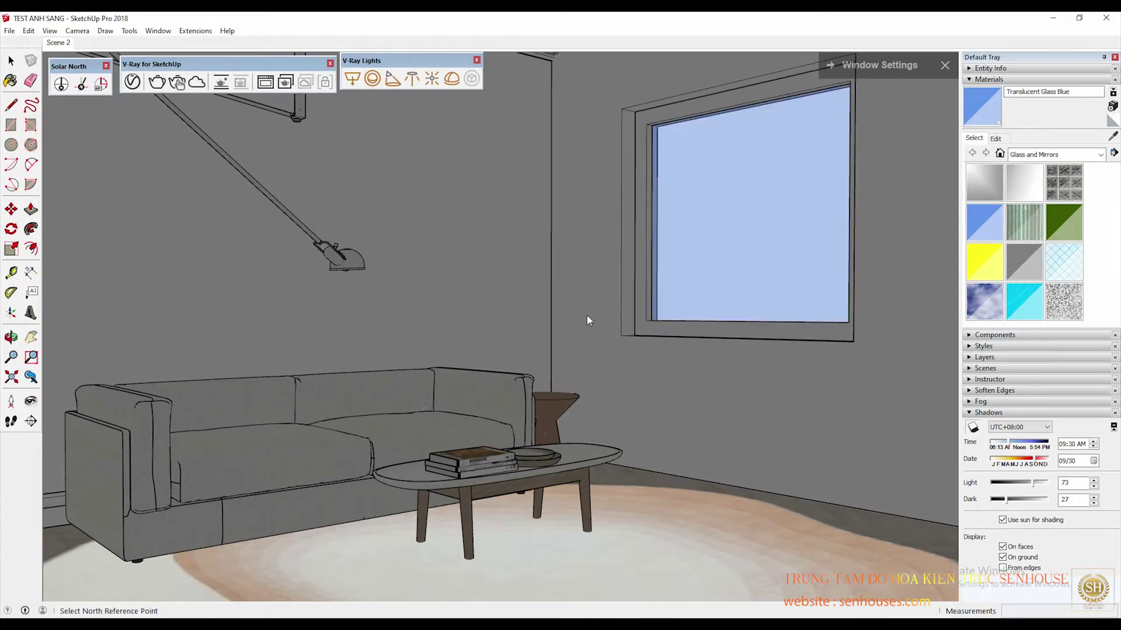
right_click(678, 231)
click(726, 82)
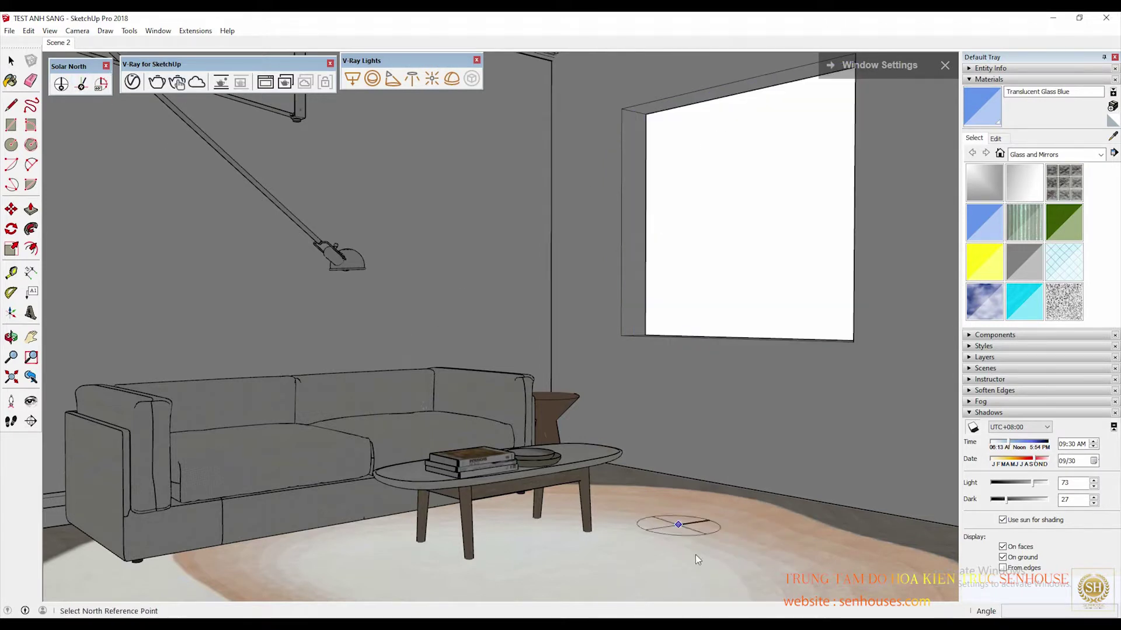
click(717, 522)
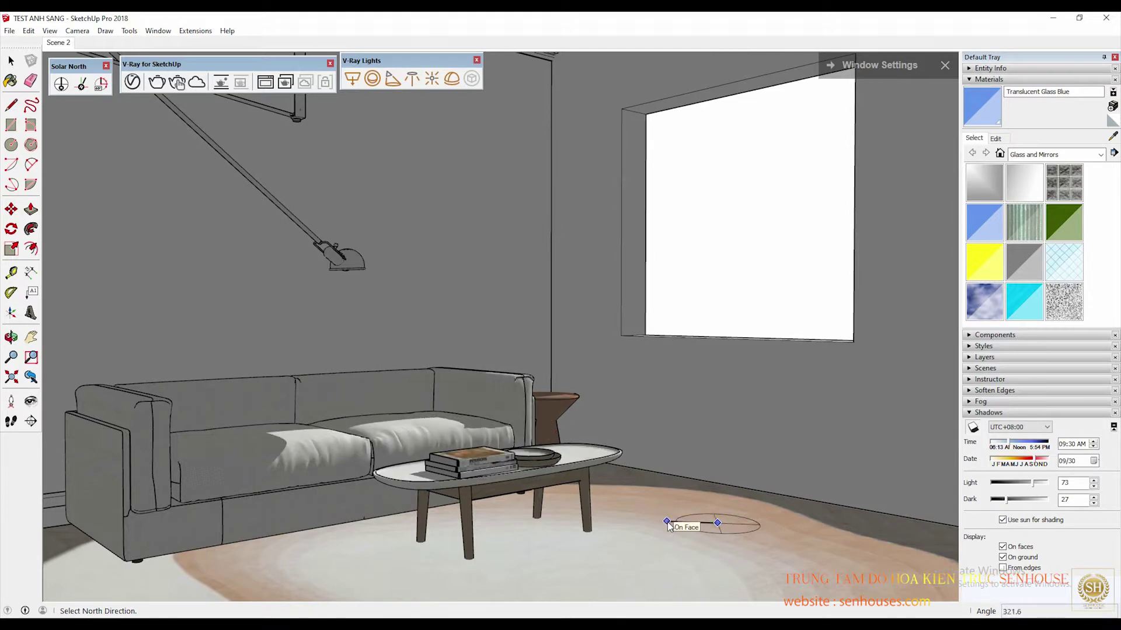
click(668, 523)
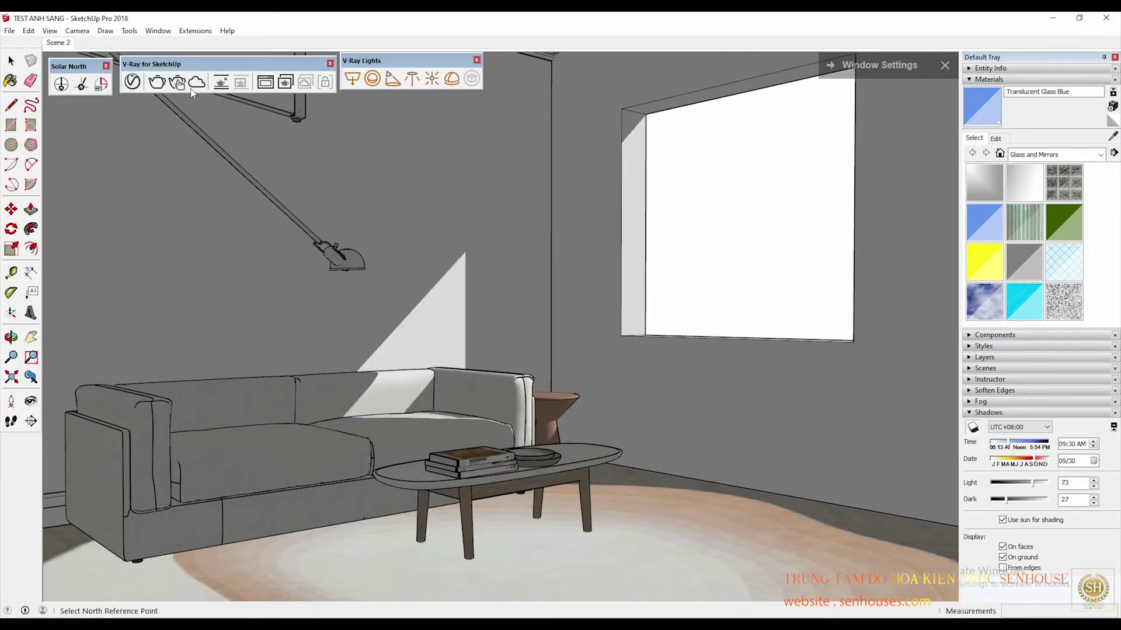
click(723, 518)
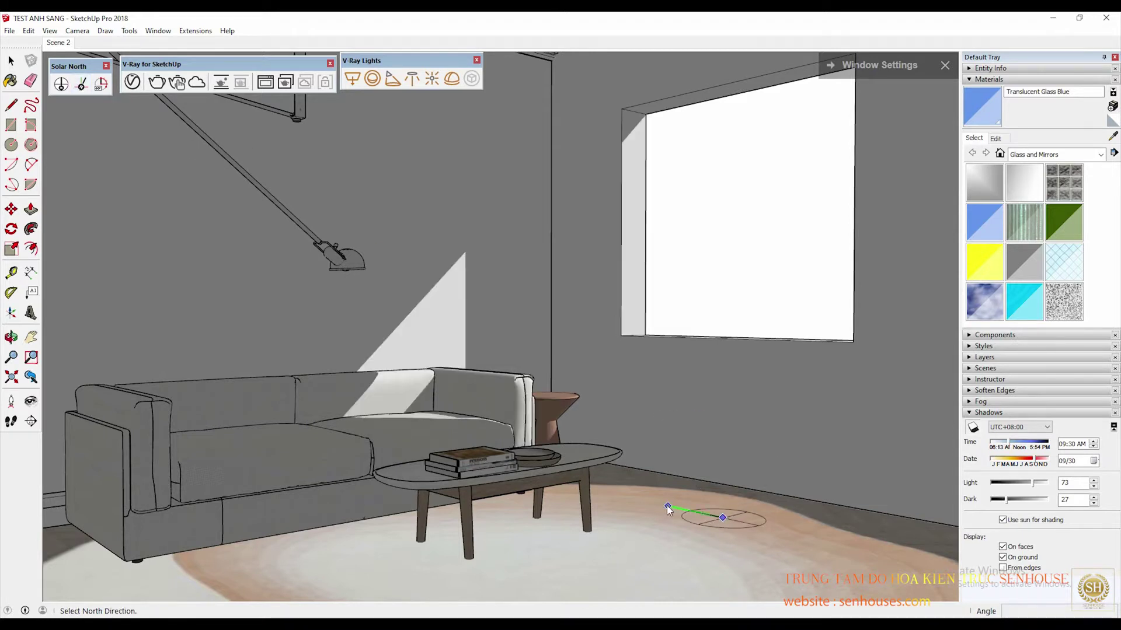
click(616, 507)
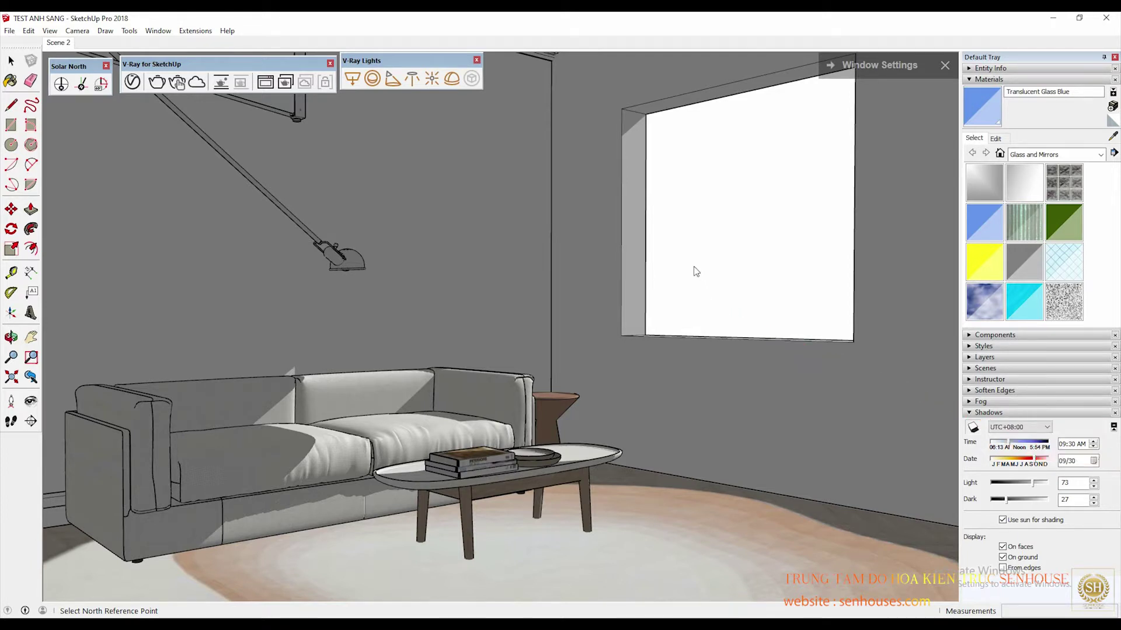
click(477, 61)
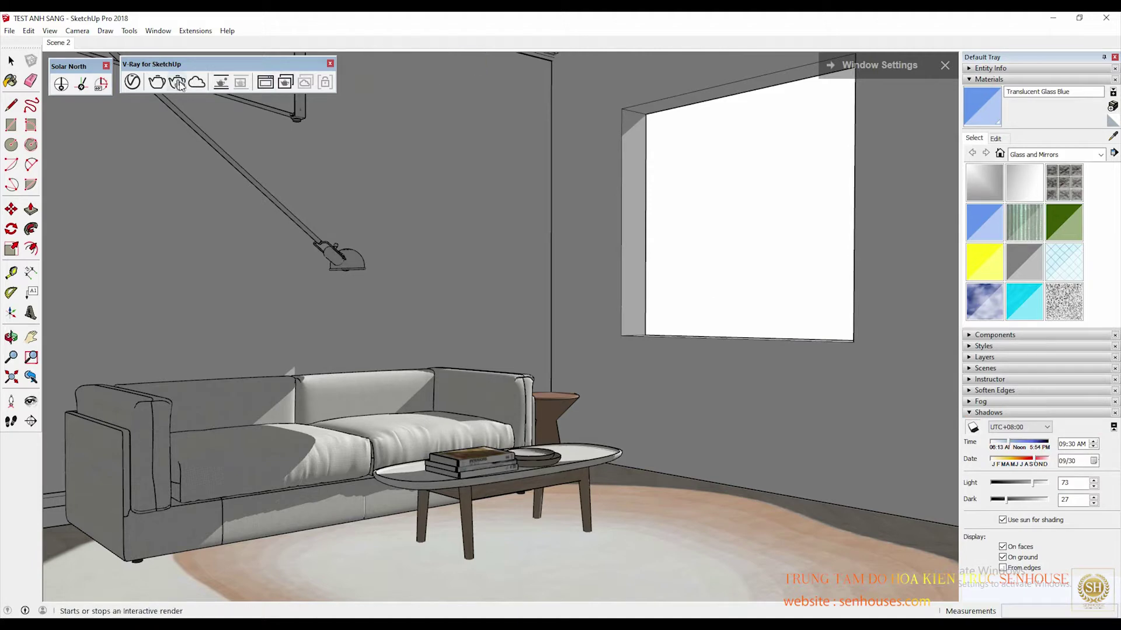
Check the 500×281 image size, render the living room with V-Ray, and maximize the frame buffer
click(141, 86)
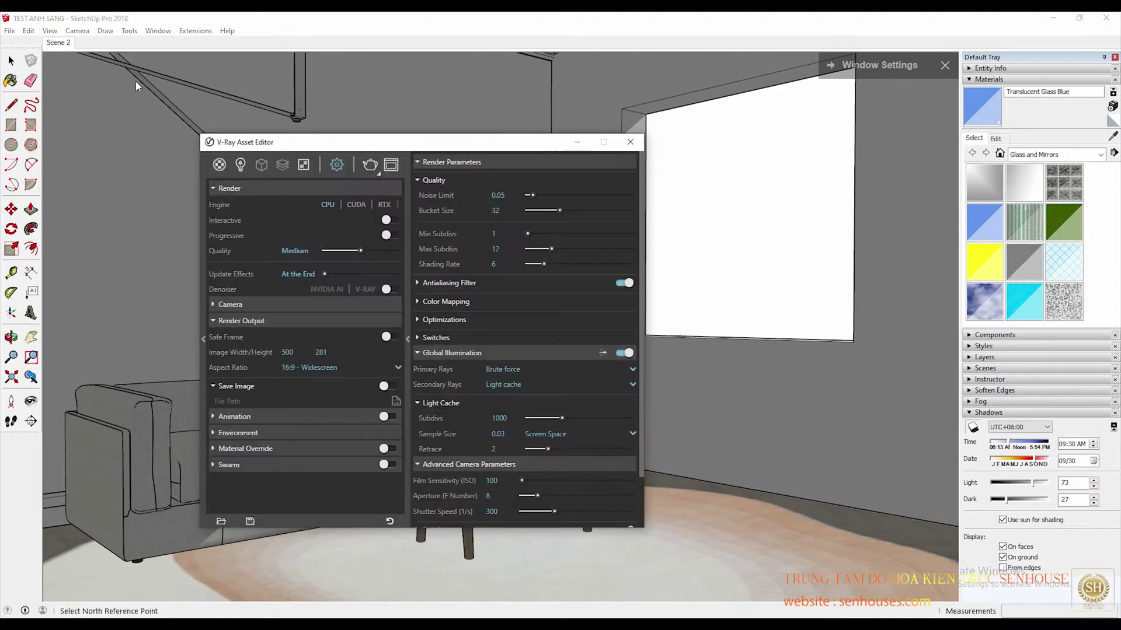
drag(429, 137, 428, 98)
double_click(287, 313)
double_click(322, 313)
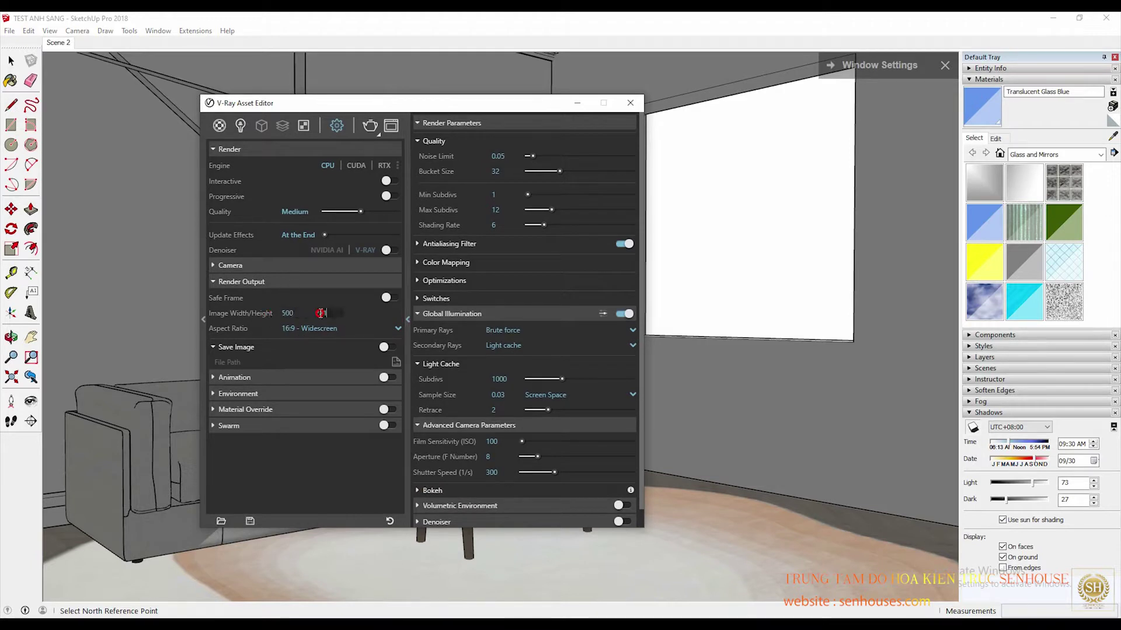
click(369, 127)
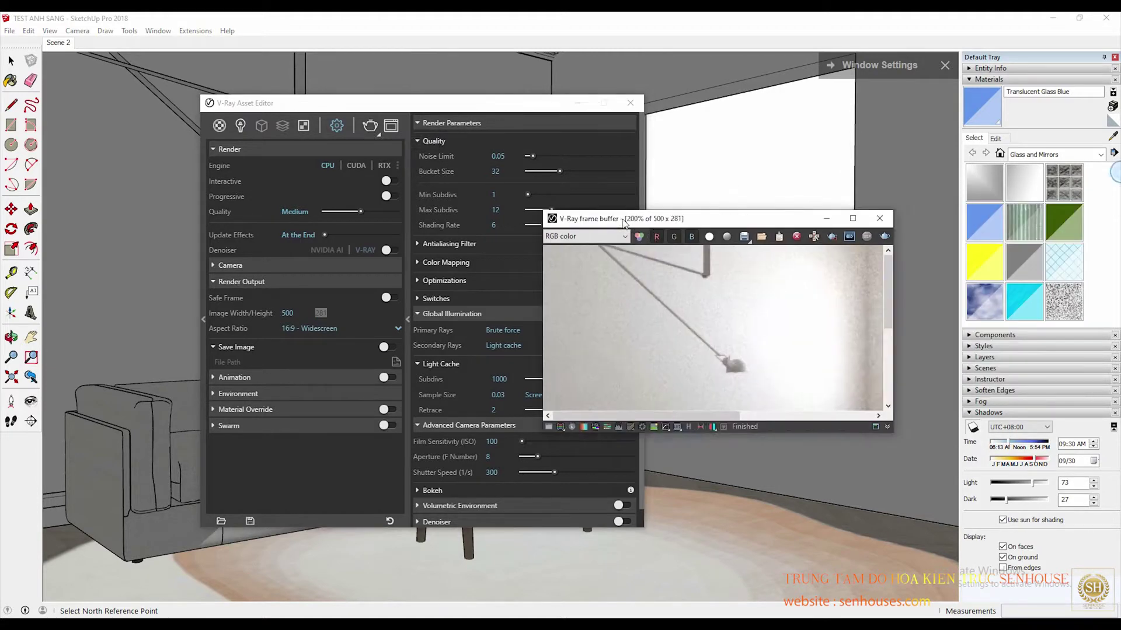
click(369, 125)
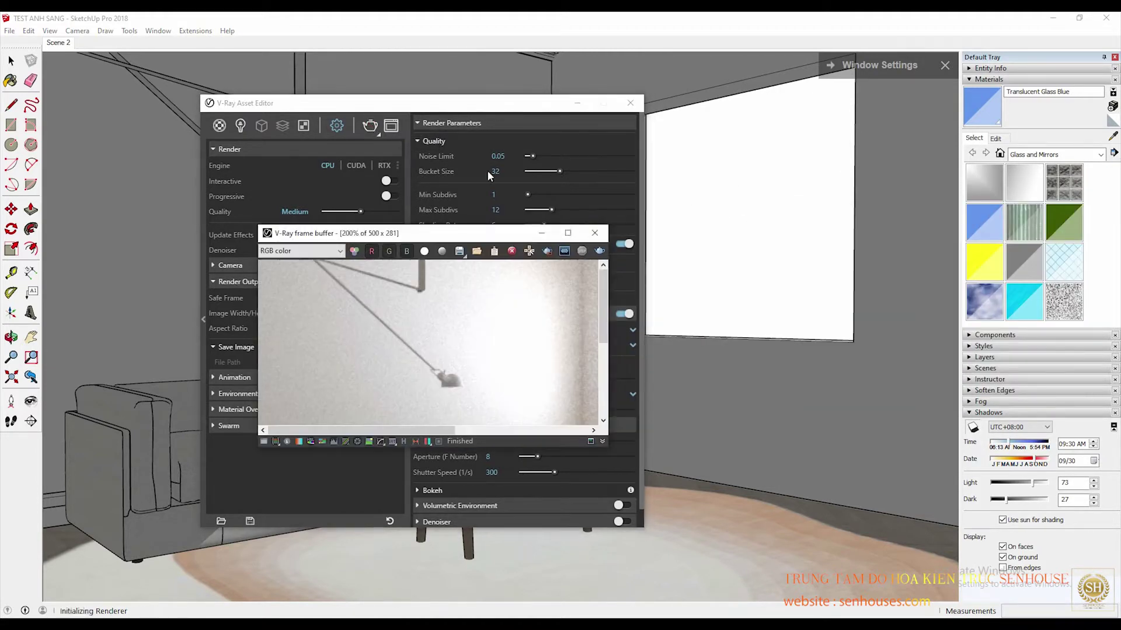
click(567, 234)
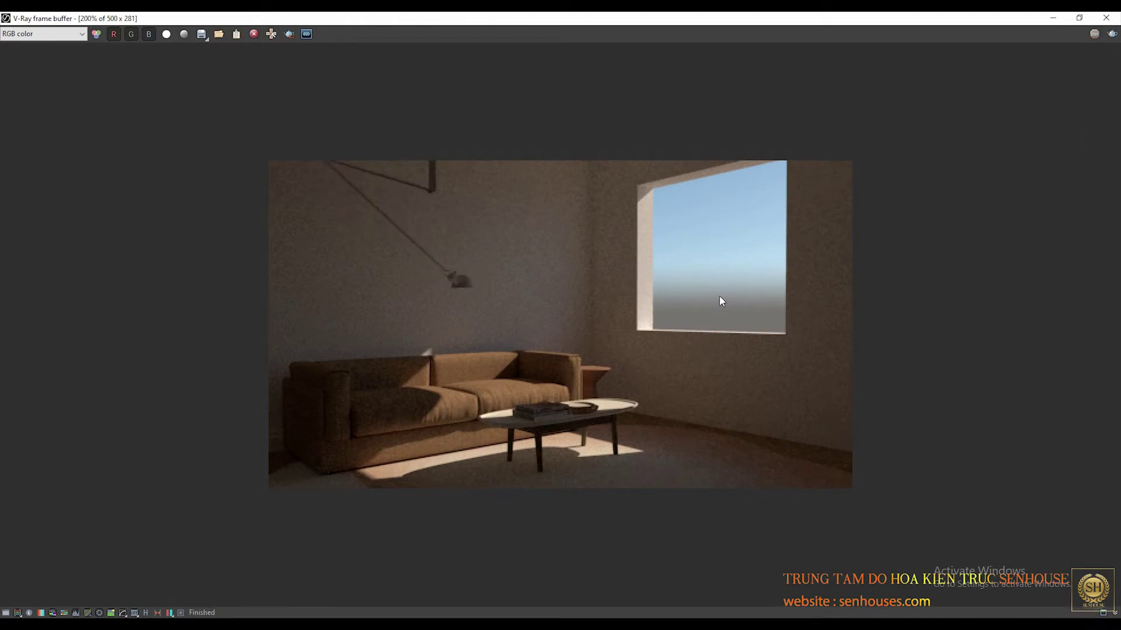
scroll(720, 299, up, 3)
scroll(722, 299, down, 2)
scroll(722, 297, down, 1)
scroll(621, 248, up, 3)
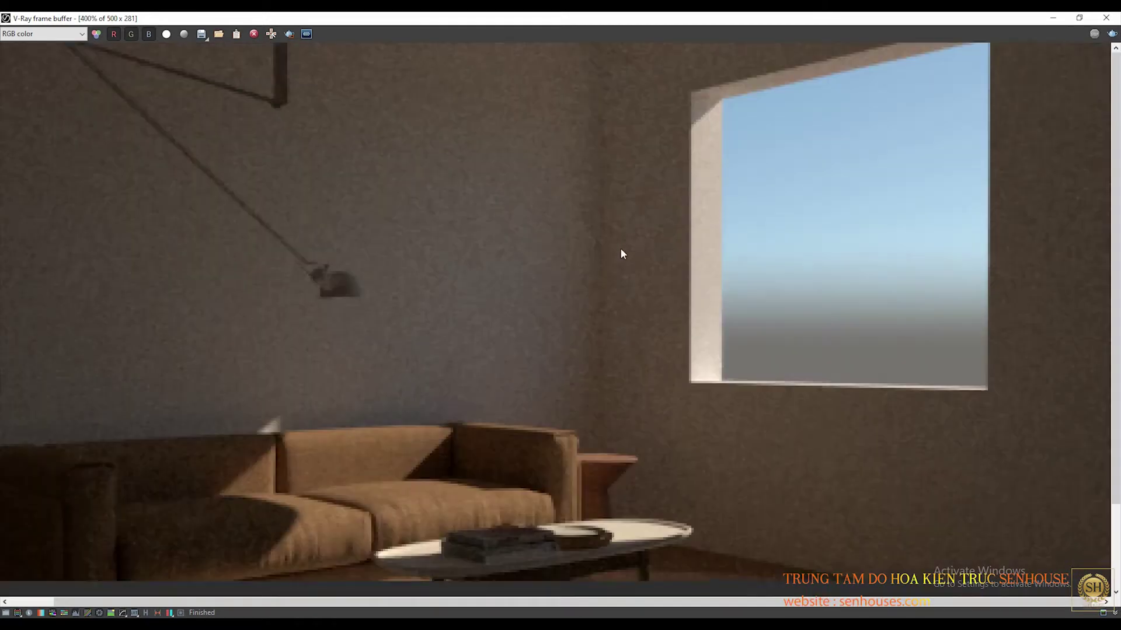
scroll(622, 267, down, 3)
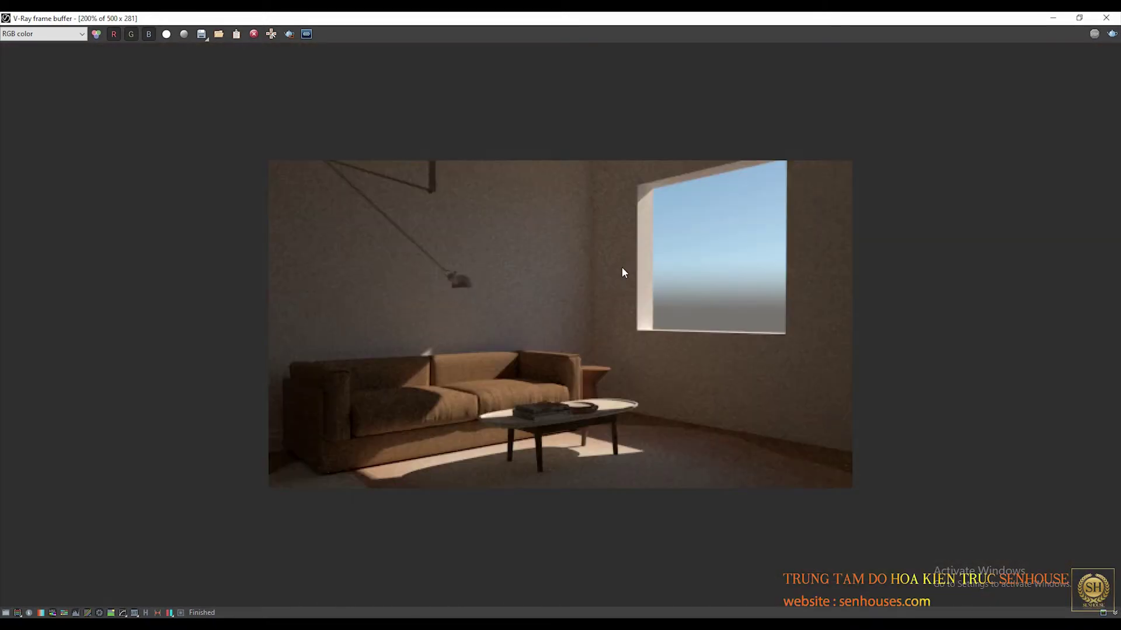
scroll(437, 484, up, 1)
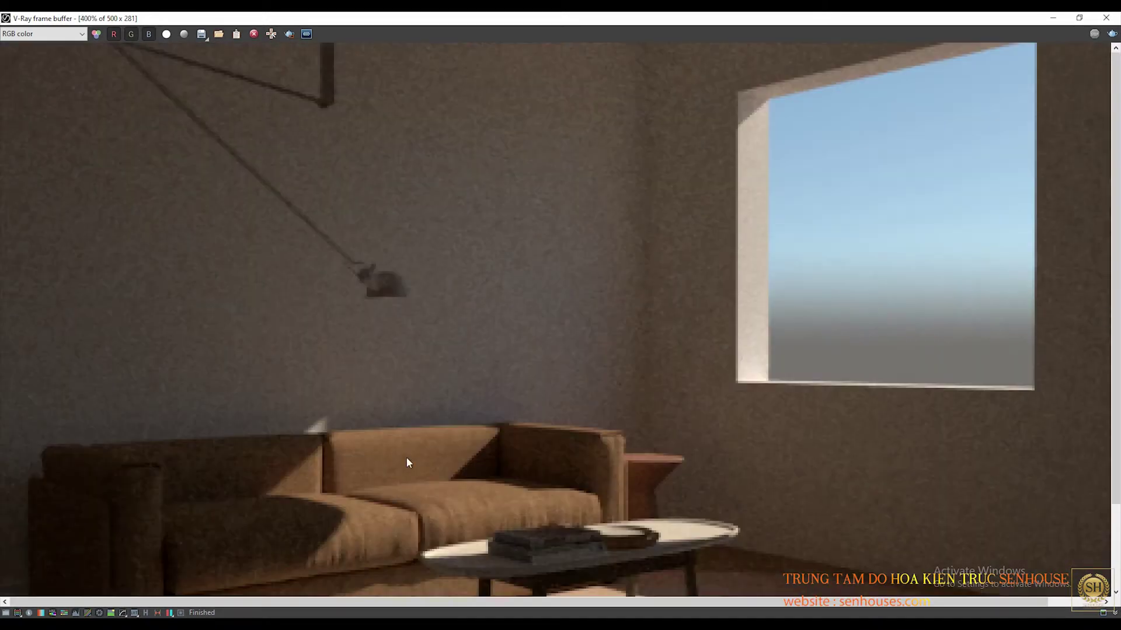
scroll(366, 455, down, 1)
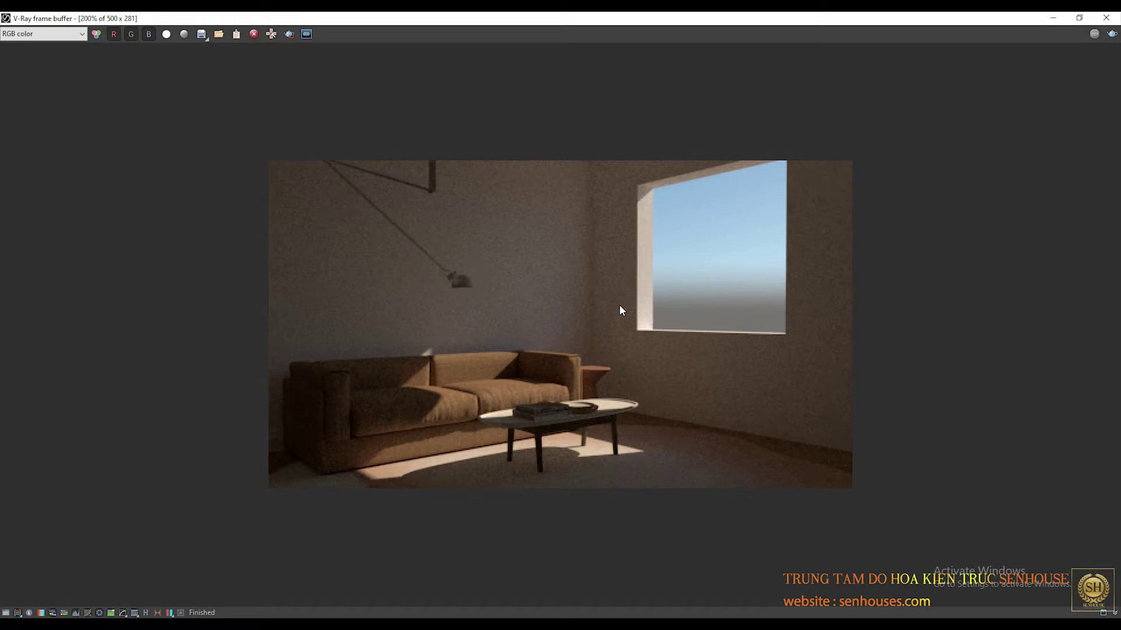
scroll(607, 318, up, 1)
scroll(604, 322, down, 1)
mouse_move(166, 257)
mouse_down()
mouse_move(206, 254)
mouse_move(167, 304)
mouse_up()
mouse_move(162, 285)
mouse_down()
mouse_move(318, 241)
mouse_move(273, 321)
mouse_move(266, 310)
mouse_up()
mouse_move(162, 346)
mouse_down()
mouse_move(178, 370)
mouse_move(166, 398)
mouse_up()
mouse_move(229, 348)
mouse_down()
mouse_move(227, 371)
mouse_move(255, 351)
mouse_up()
mouse_move(273, 346)
mouse_down()
mouse_move(292, 342)
mouse_move(262, 424)
mouse_move(297, 385)
mouse_up()
mouse_move(134, 328)
mouse_down()
mouse_move(379, 333)
mouse_move(151, 222)
mouse_move(149, 315)
mouse_up()
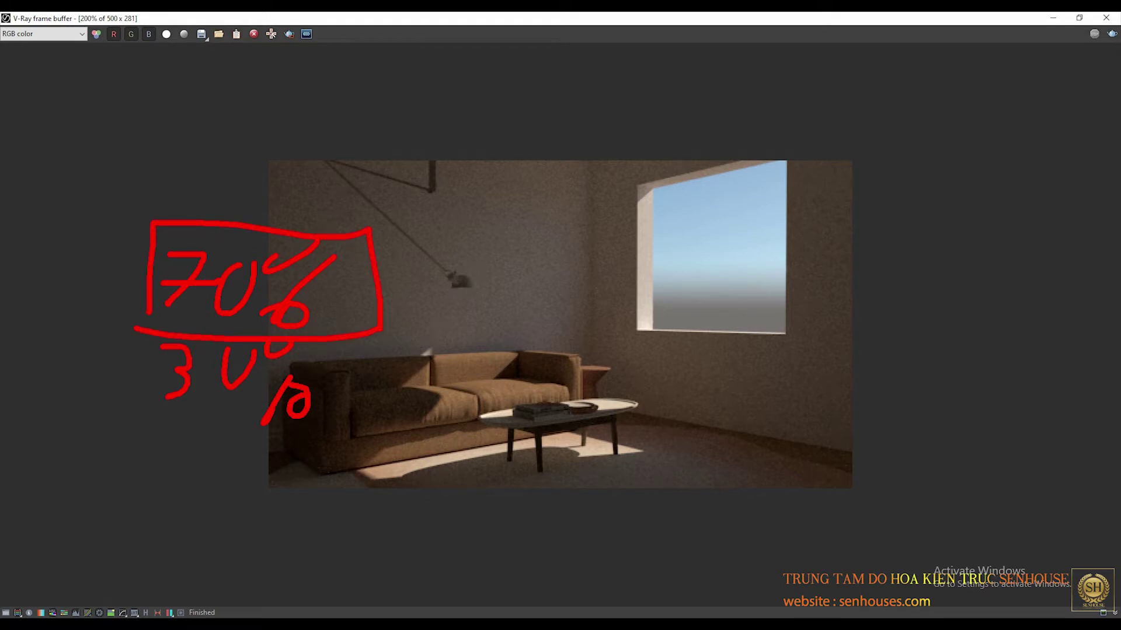
key(Escape)
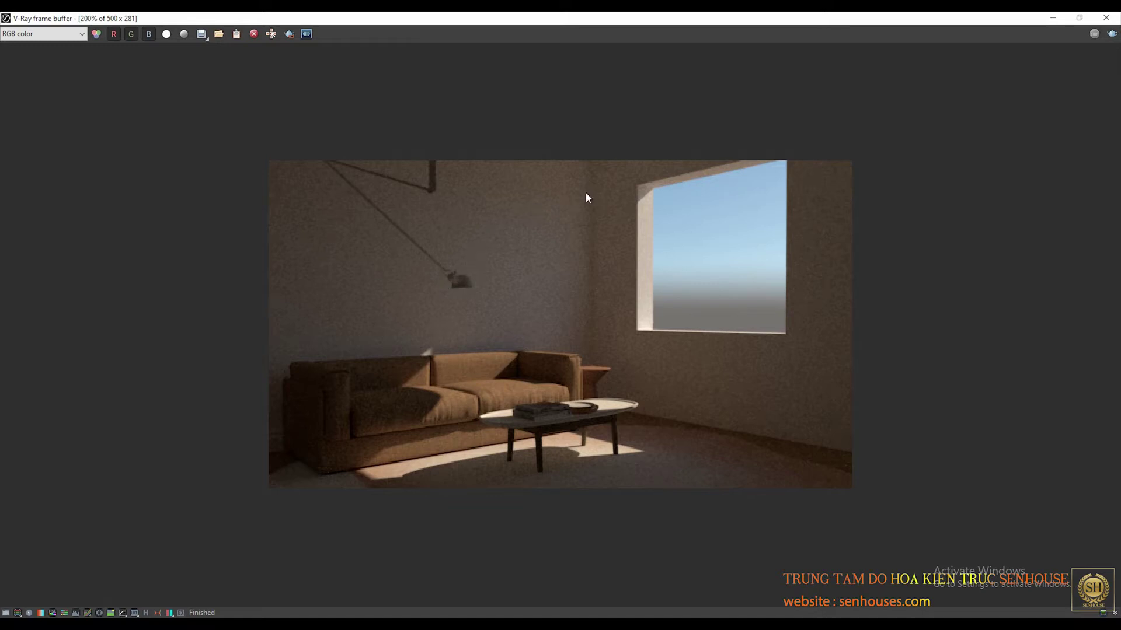
drag(580, 18, 826, 236)
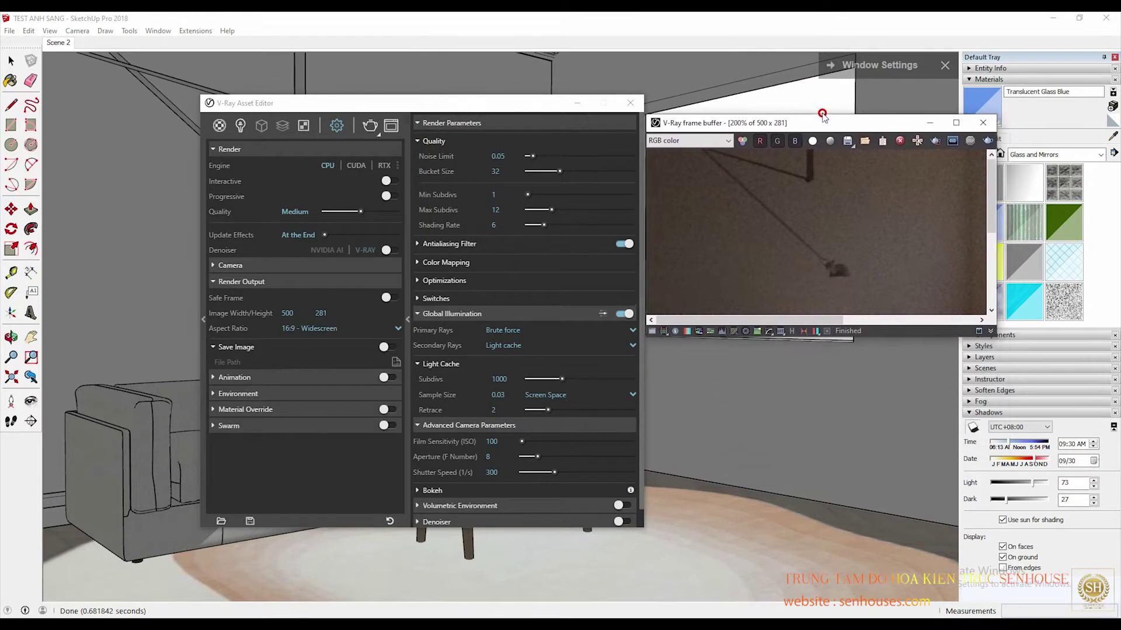
Reposition and enlarge the frame buffer, then open the SunLight in the Lights tab
drag(827, 237, 823, 85)
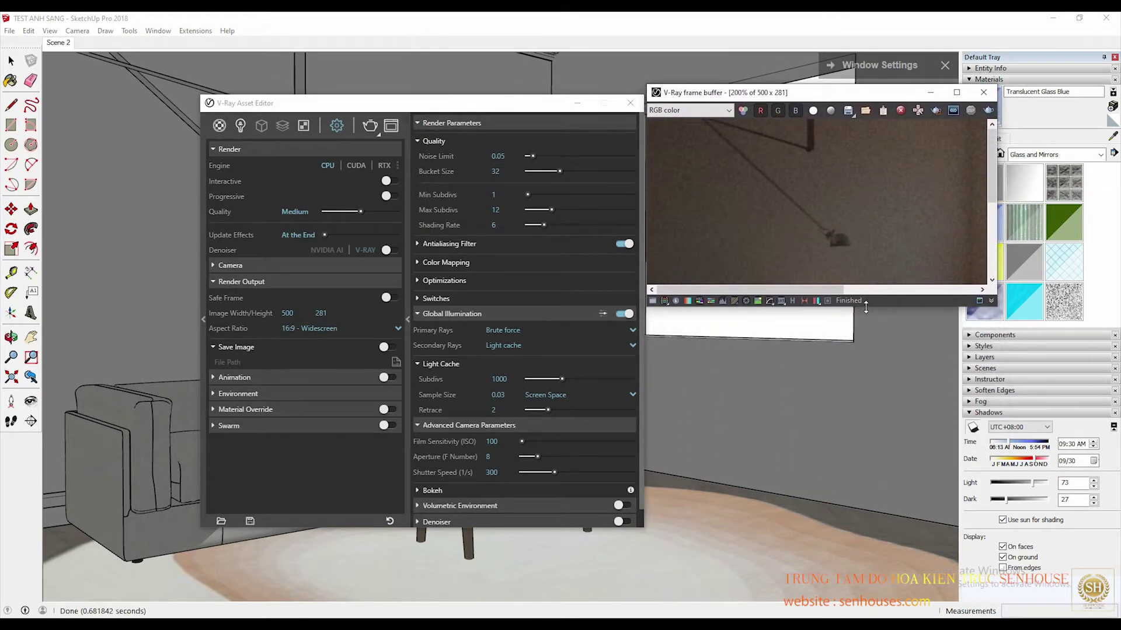
drag(867, 306, 864, 482)
scroll(826, 325, down, 2)
scroll(828, 328, up, 1)
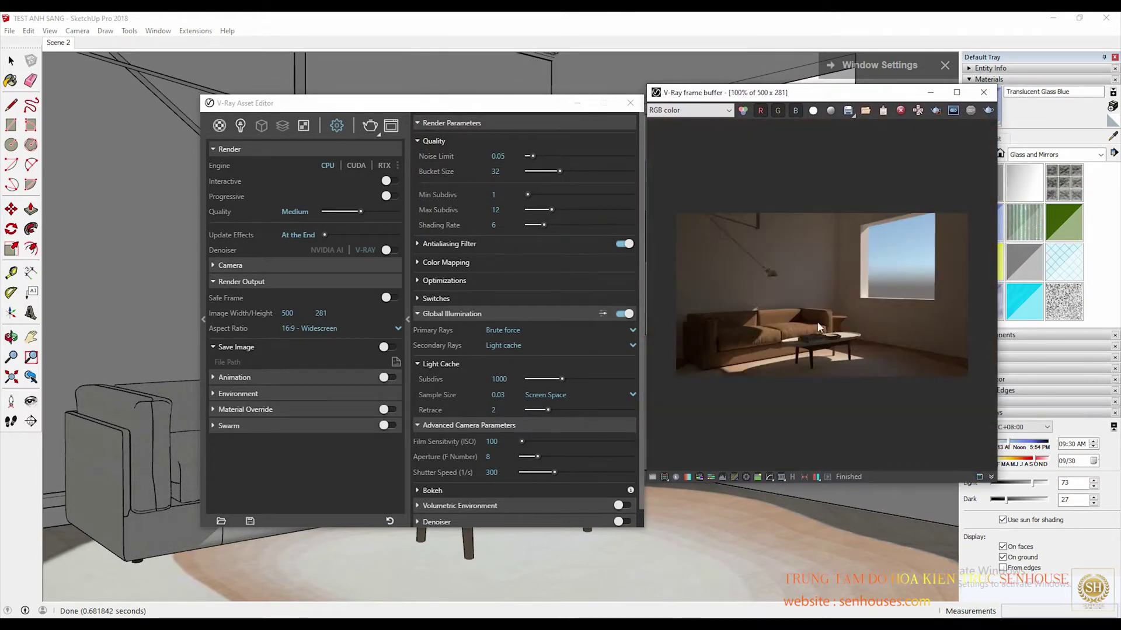
click(240, 126)
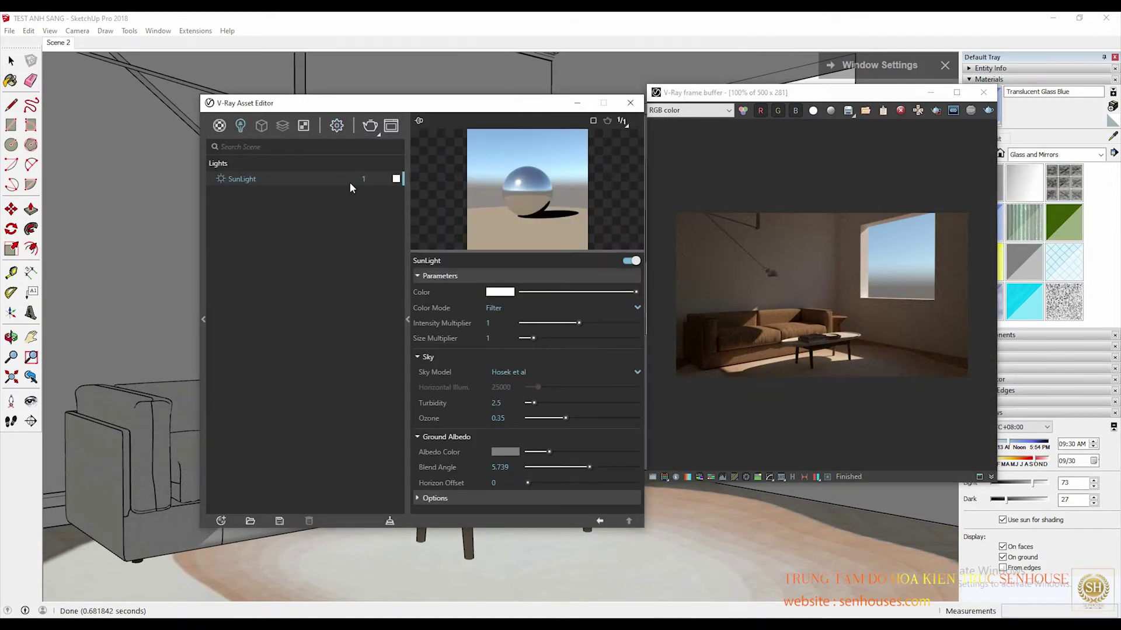
drag(482, 111, 335, 113)
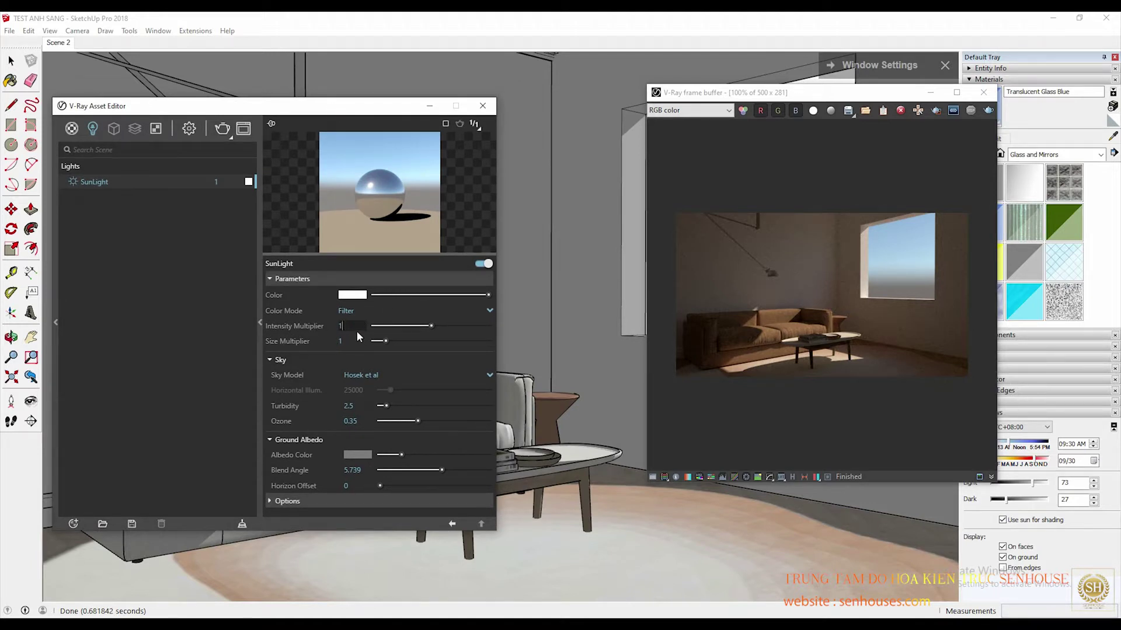
text(.5)
Set SunLight intensity multiplier to 1.5 and colour mode to Override, then render
key(Return)
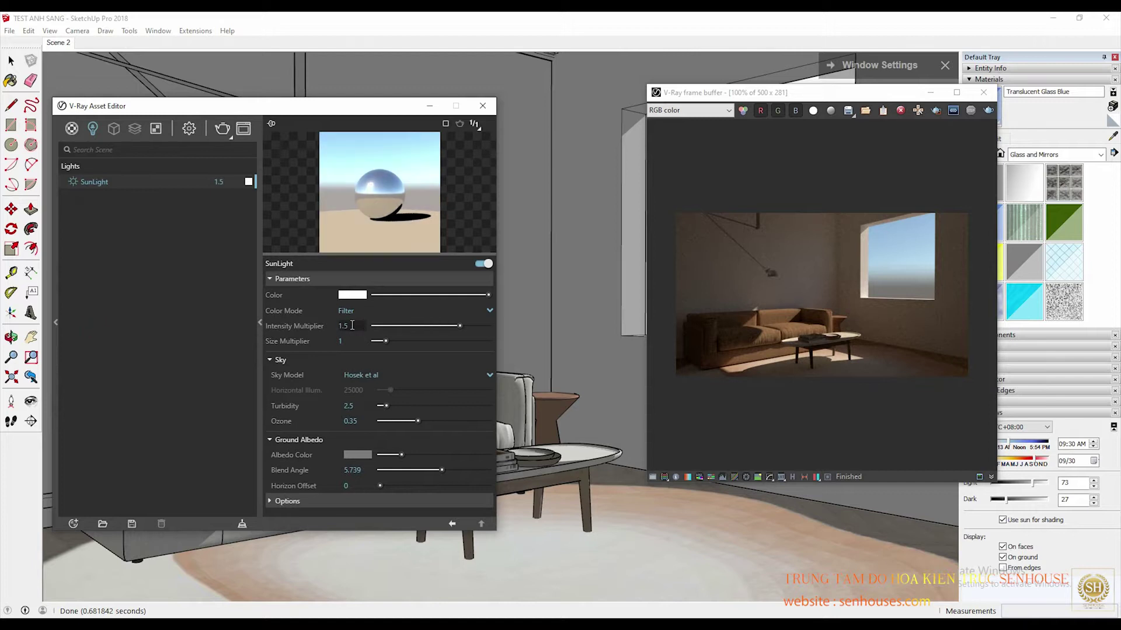
scroll(845, 350, up, 2)
scroll(845, 350, up, 2)
scroll(845, 350, down, 4)
click(359, 311)
click(354, 355)
click(222, 128)
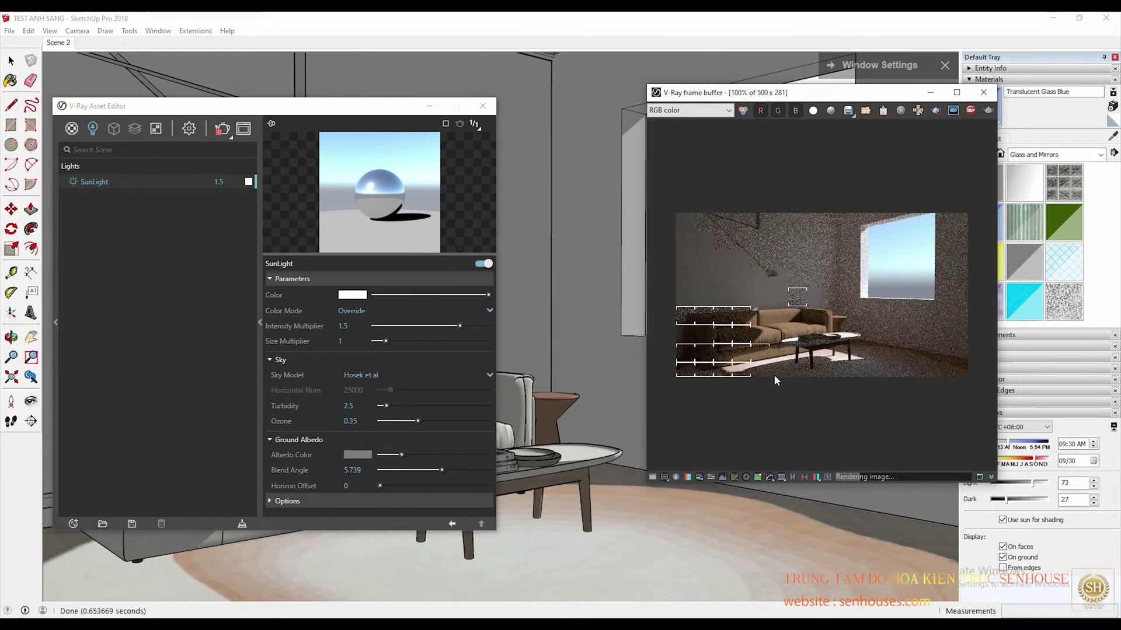
Maximize the frame buffer, zoom in to inspect the 1.5 Override sunlight render, then restore it
scroll(779, 378, up, 1)
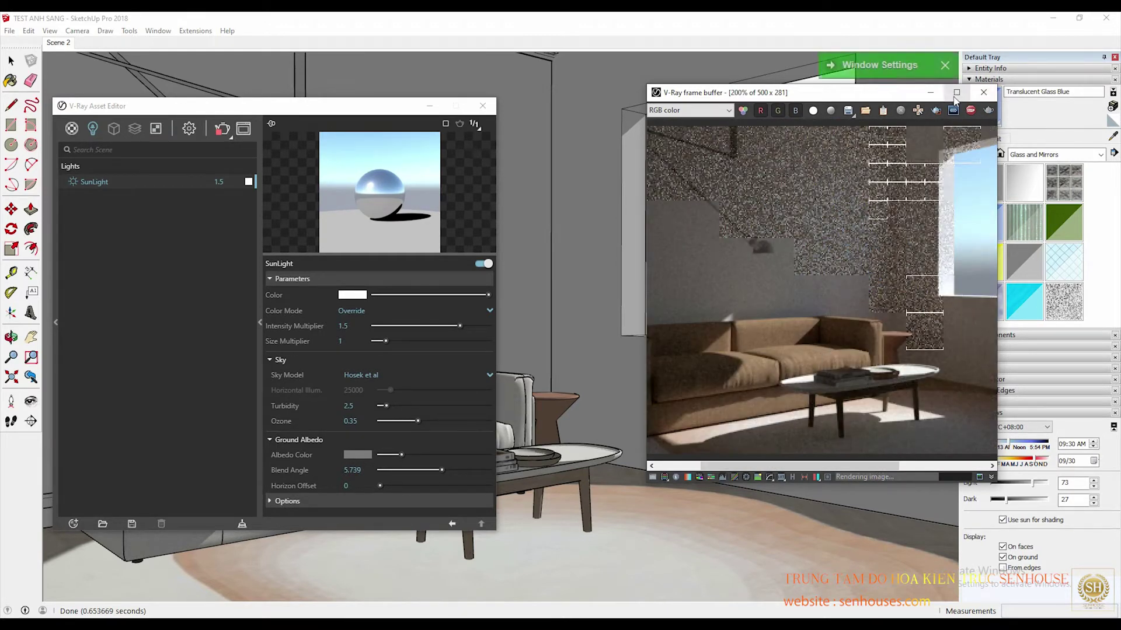
click(955, 92)
scroll(482, 442, up, 2)
scroll(482, 436, down, 2)
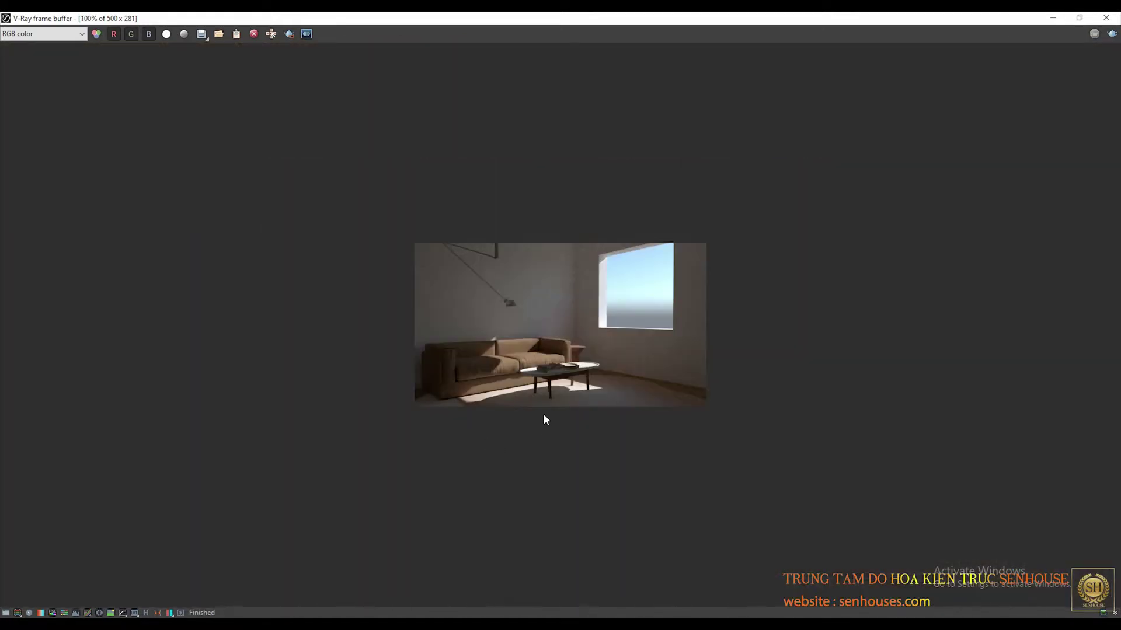
scroll(544, 416, up, 1)
scroll(542, 415, up, 1)
scroll(541, 414, down, 1)
scroll(540, 415, up, 1)
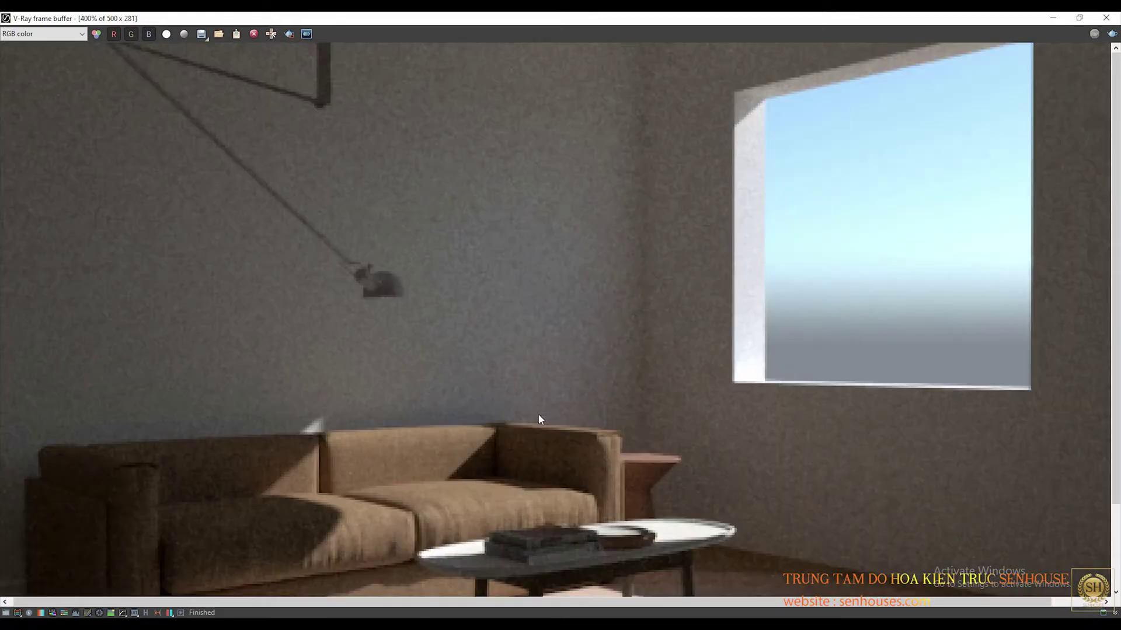
scroll(538, 415, down, 1)
double_click(660, 17)
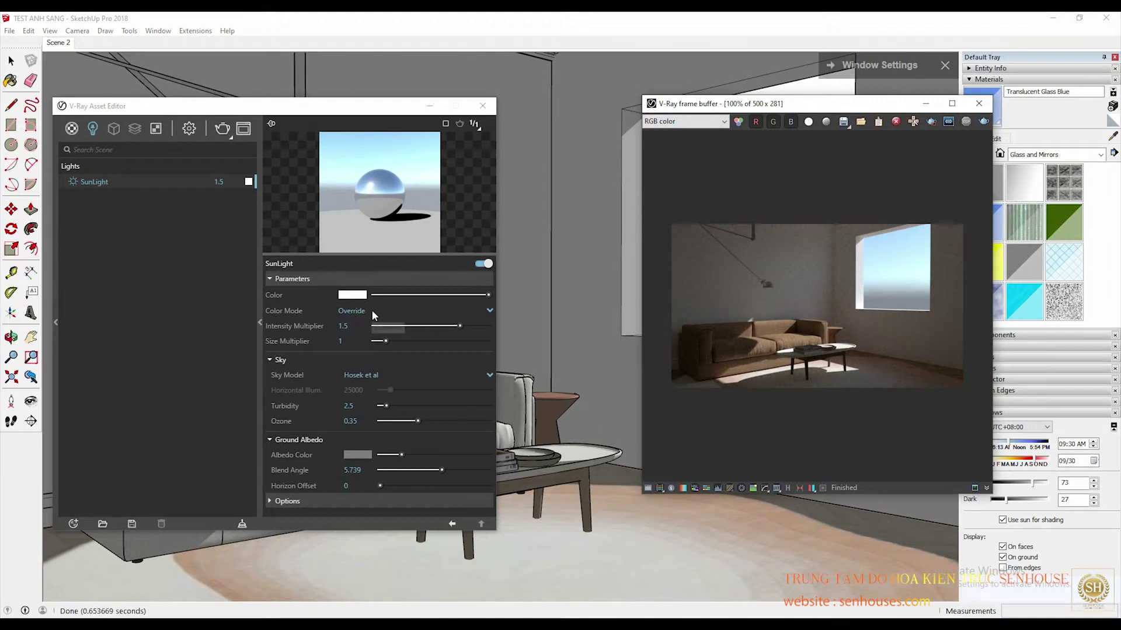
Expand Environment in render settings, annotate Background and GI, then open the Background sky texture
click(190, 292)
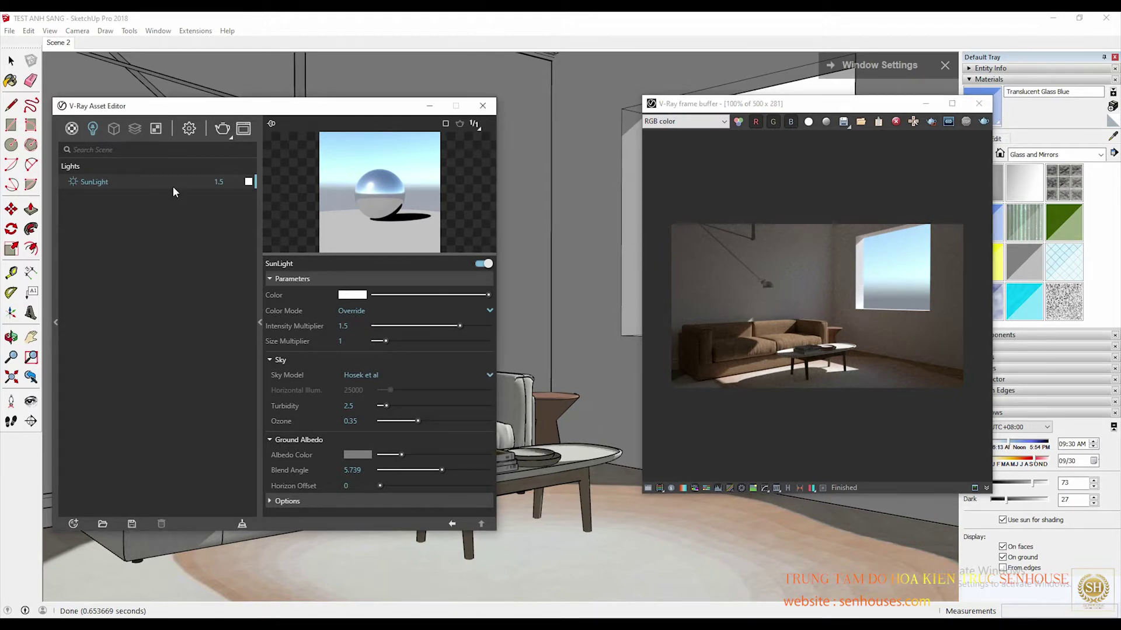
click(193, 131)
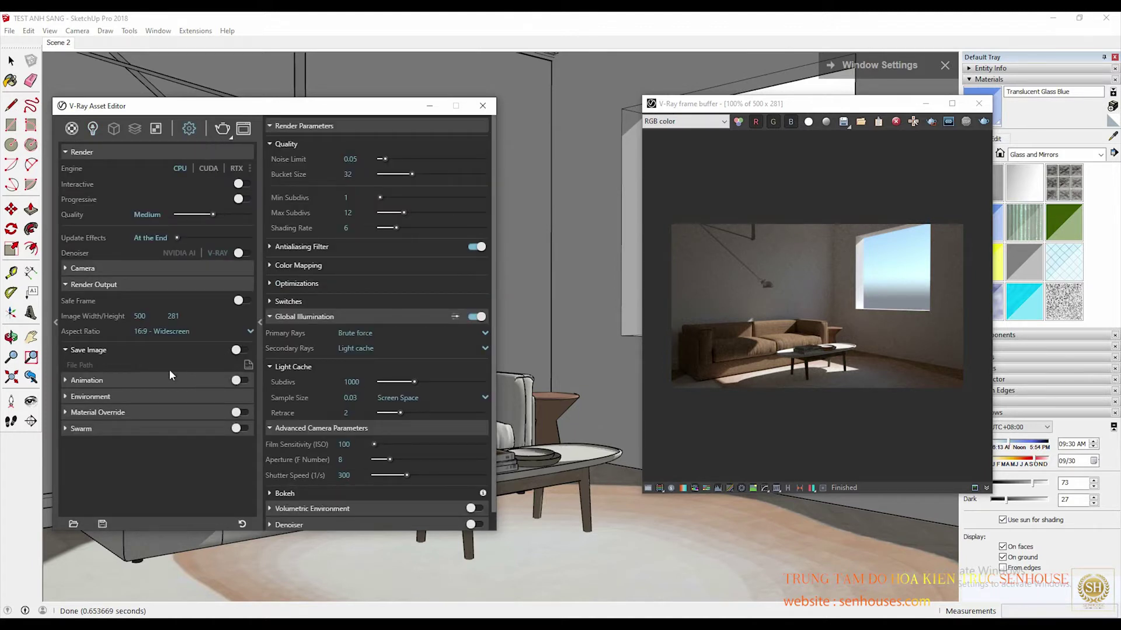
click(86, 397)
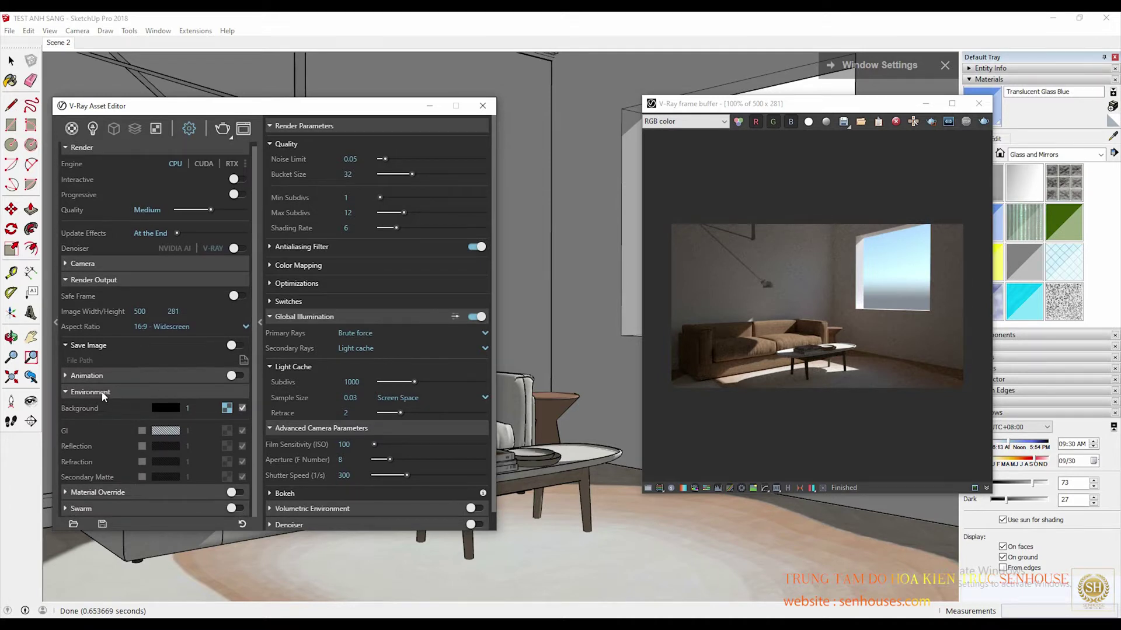
drag(54, 377, 252, 486)
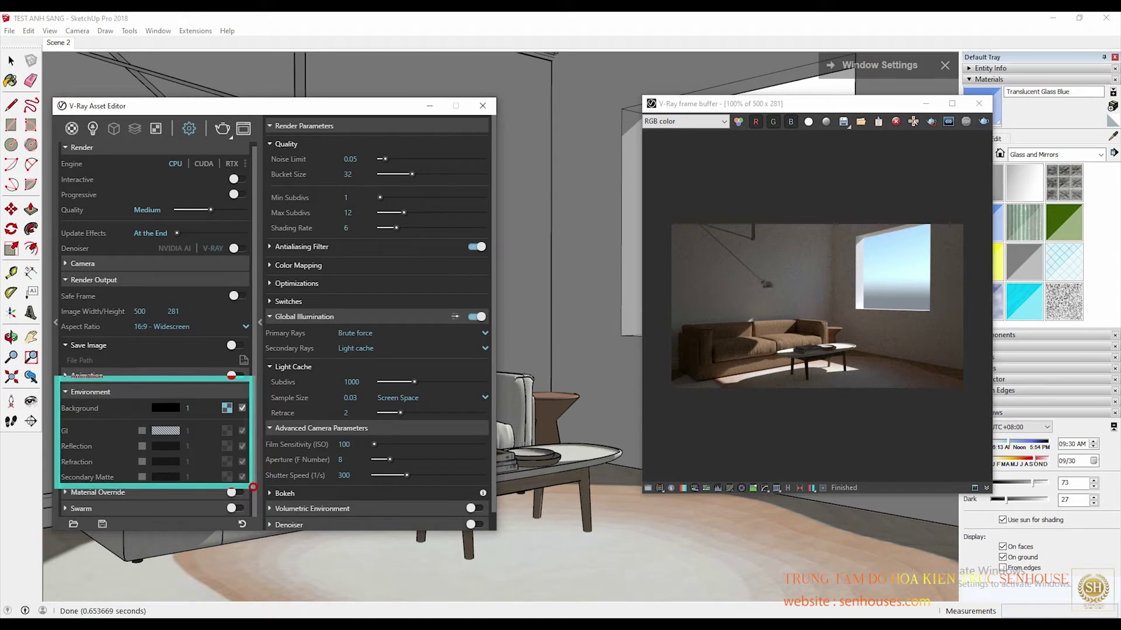
drag(251, 390, 133, 420)
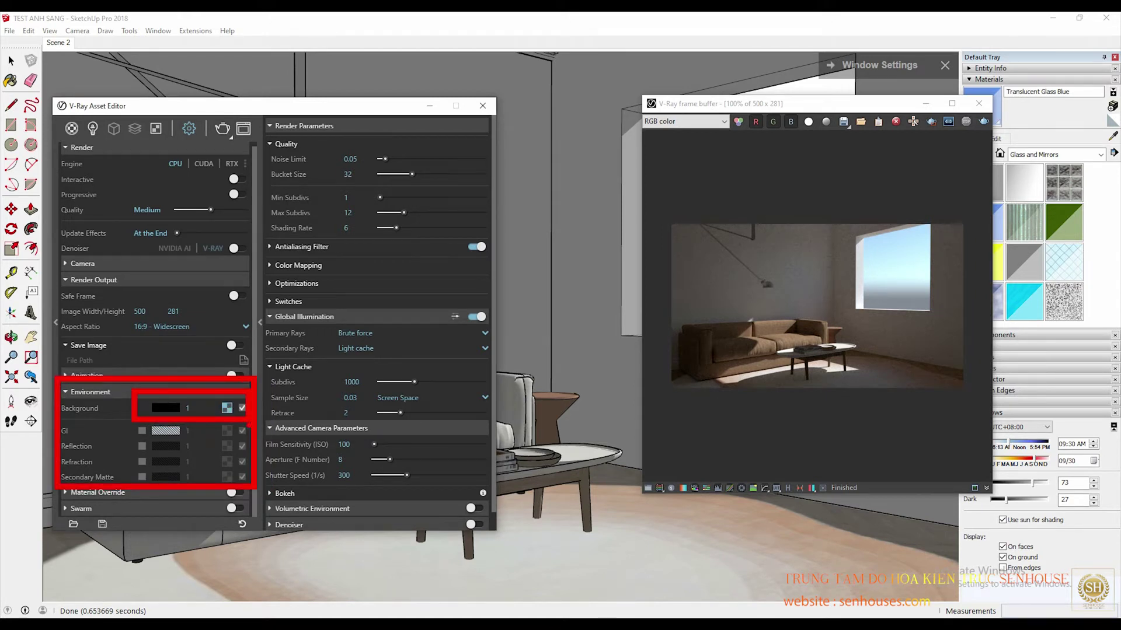
drag(253, 445, 129, 417)
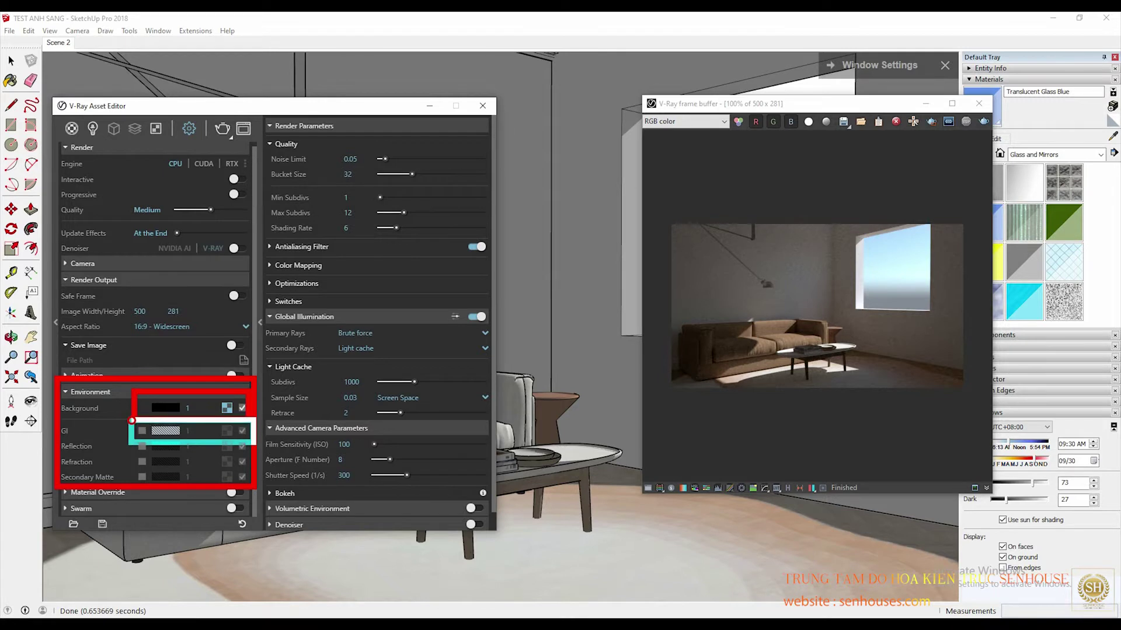
key(Escape)
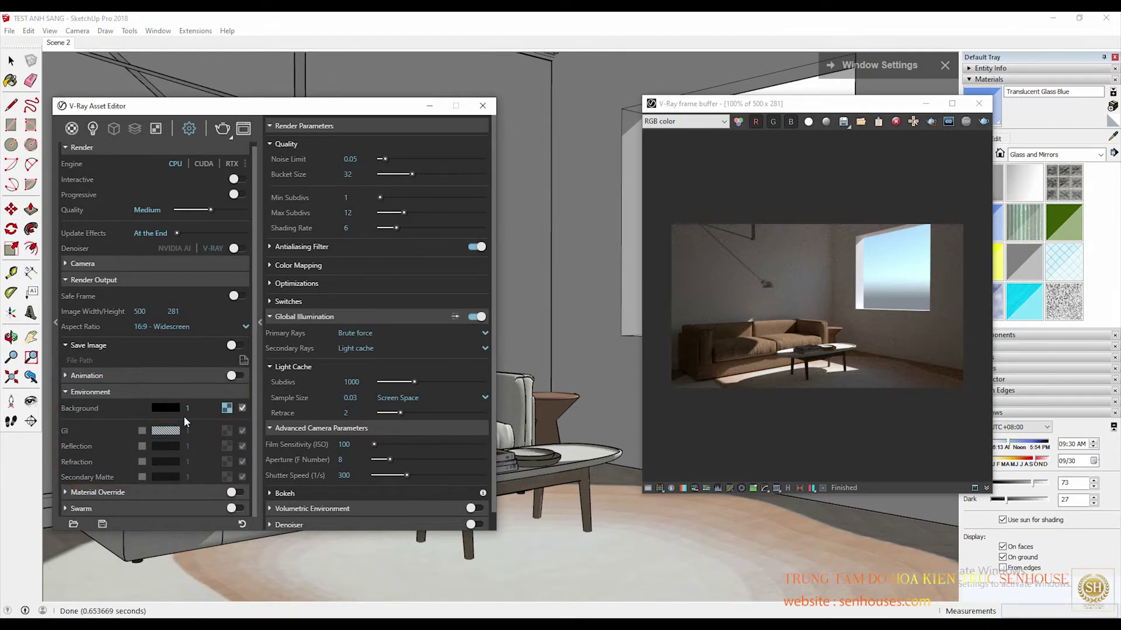
click(227, 408)
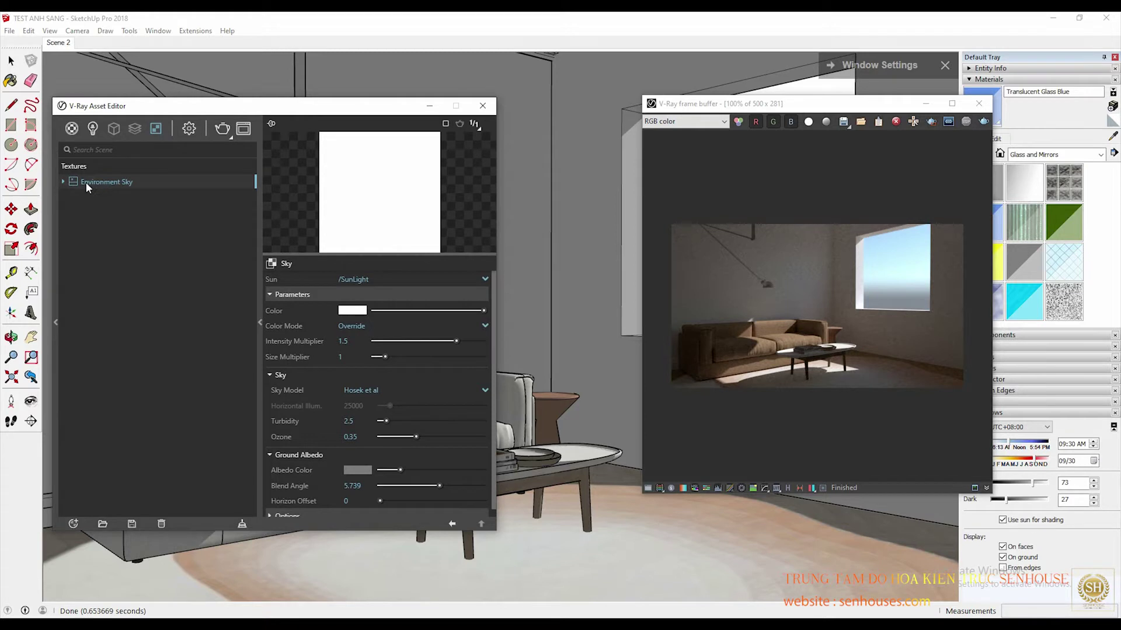
Reopen the Background sky texture, browse its texture types without changing, and return to render settings
click(188, 128)
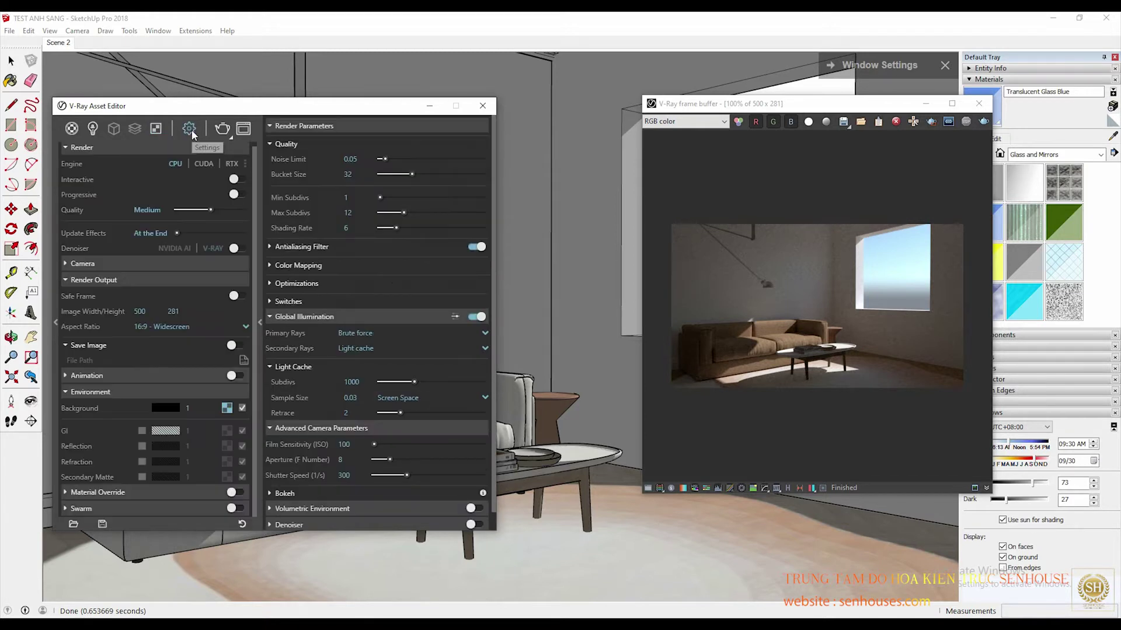
click(225, 408)
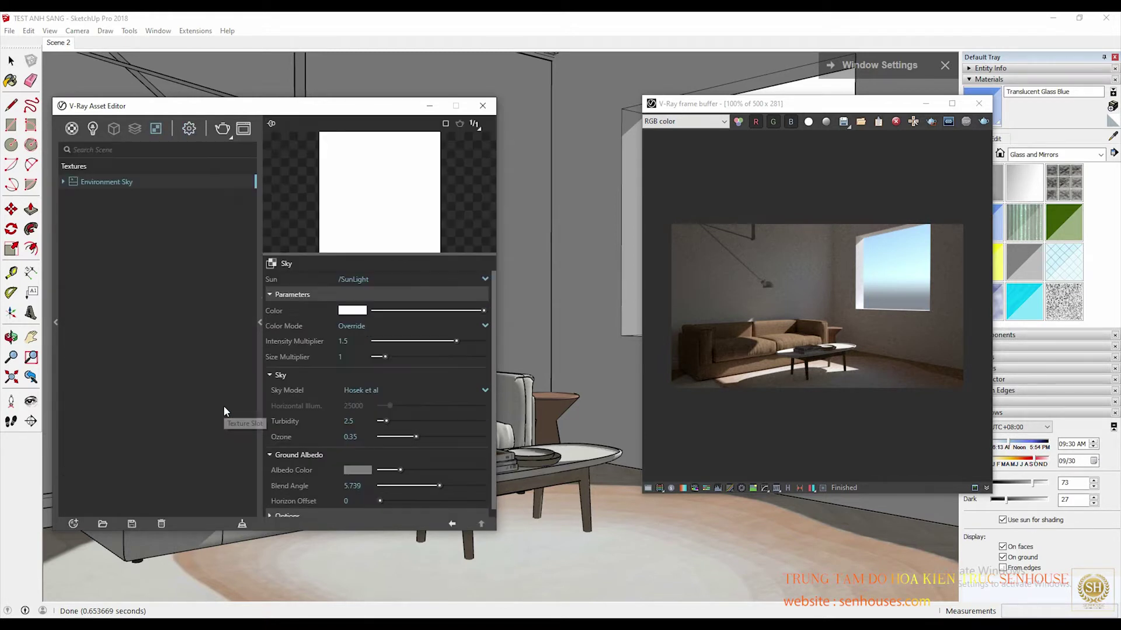
click(271, 264)
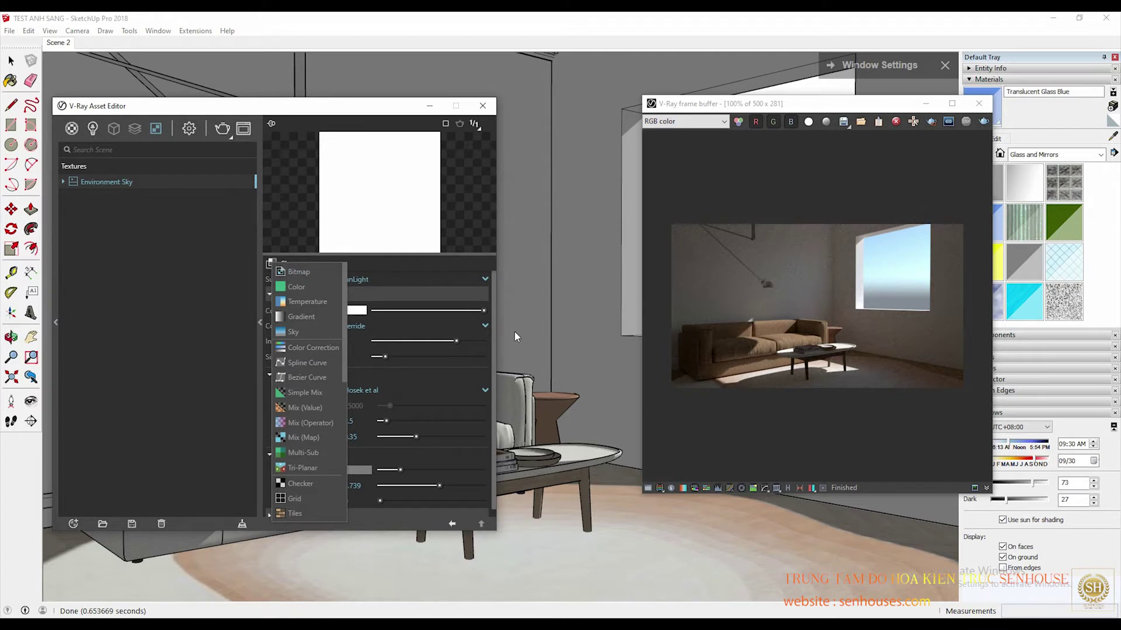
click(608, 306)
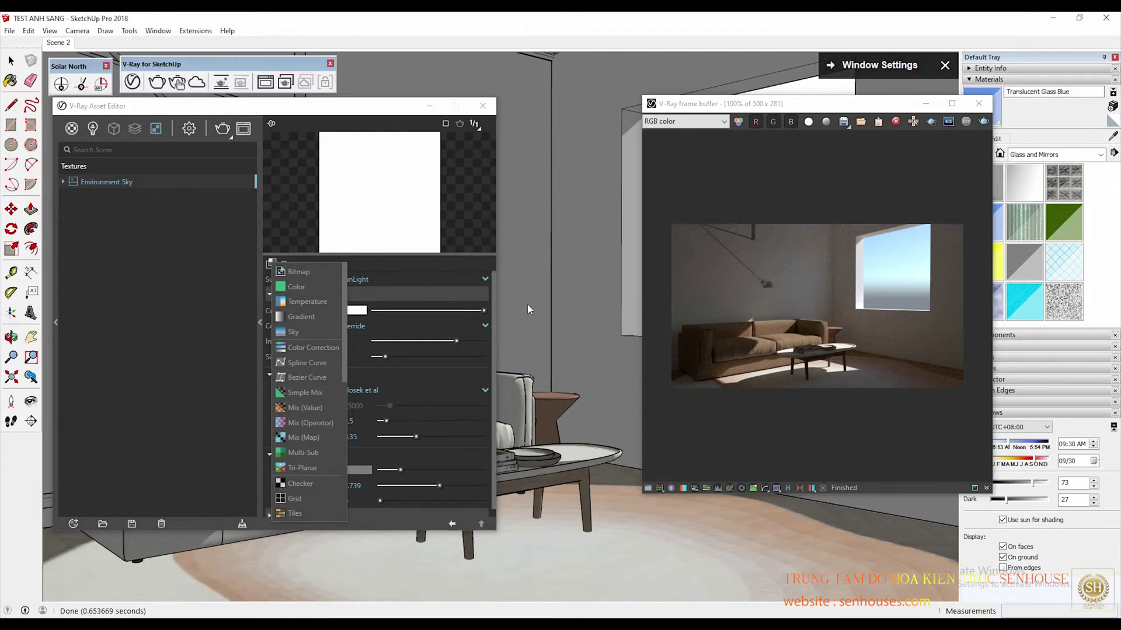
click(193, 273)
click(189, 128)
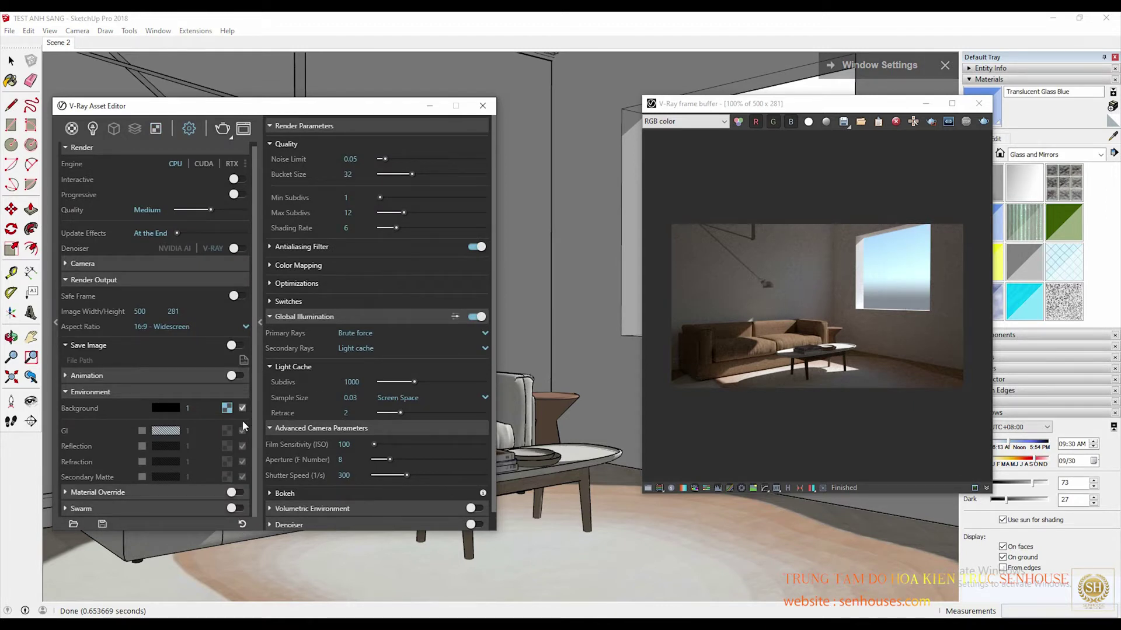
Set the Environment Background intensity to 50 and render, zooming into the result
click(199, 407)
text(50)
key(Return)
click(222, 132)
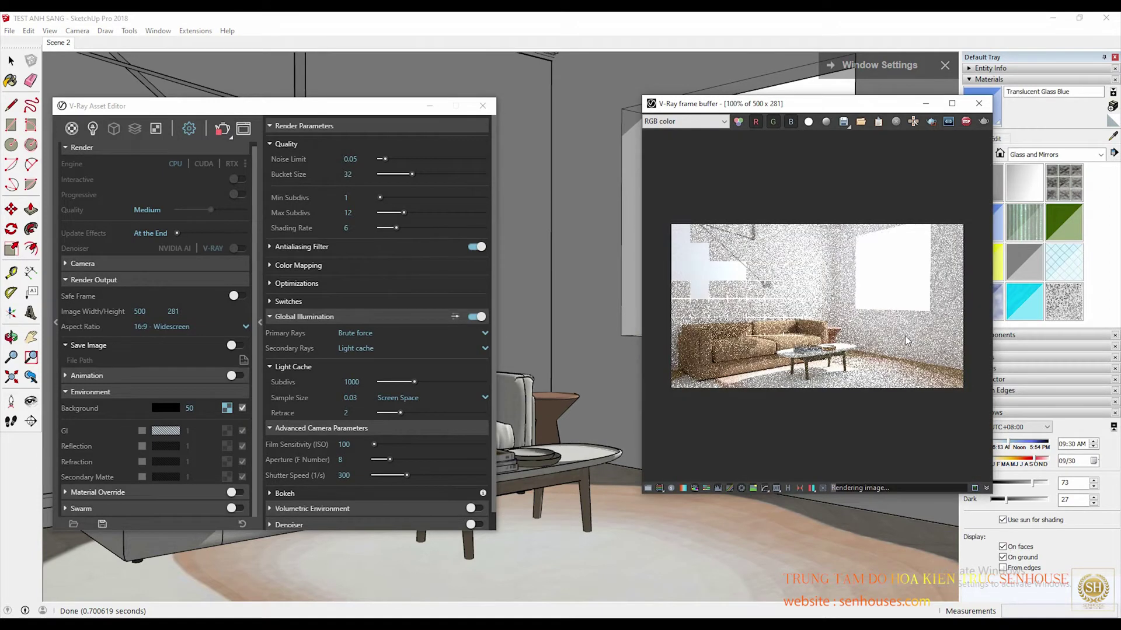
scroll(904, 335, up, 1)
scroll(904, 335, down, 1)
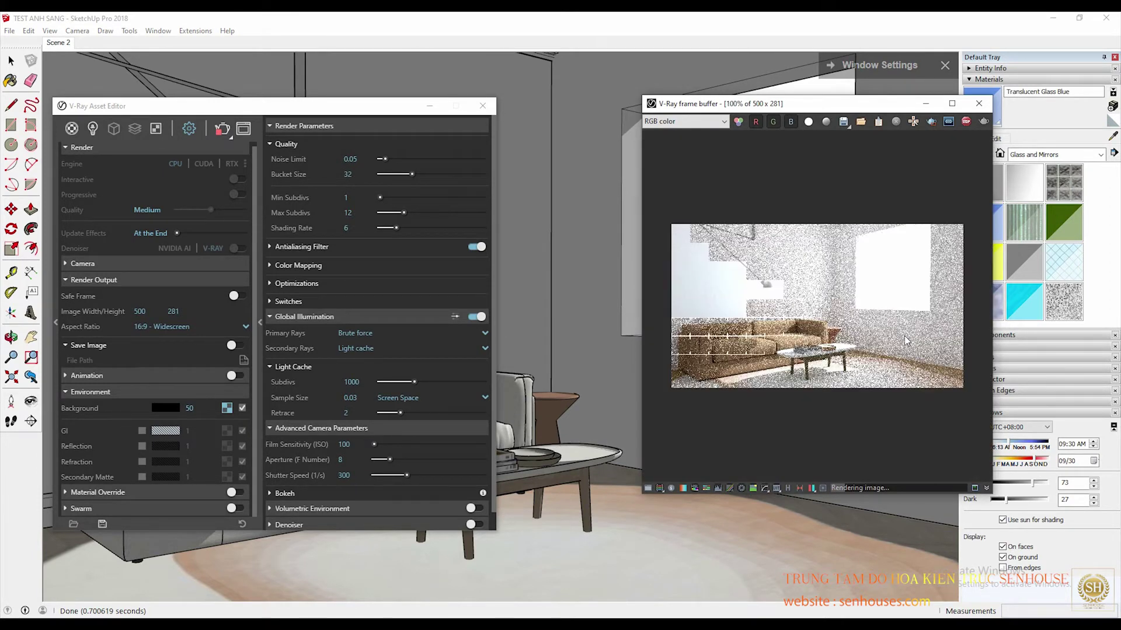
scroll(905, 335, up, 1)
scroll(904, 335, down, 1)
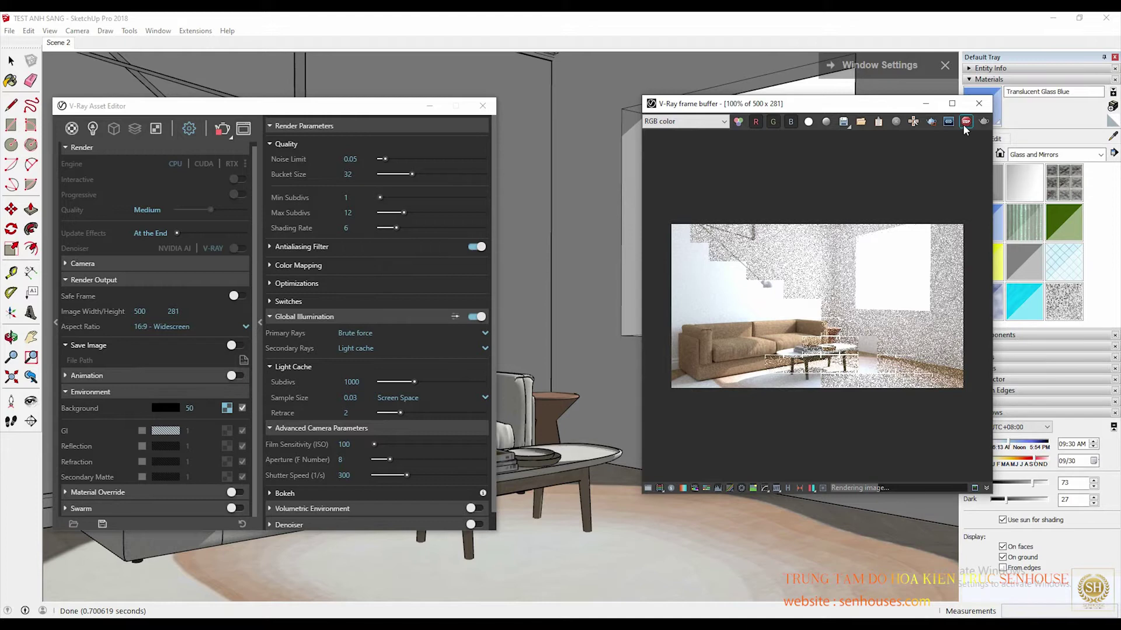
Lower the background intensity to 10, re-render, and maximize the render view
key(BackSpace)
text(1)
click(984, 122)
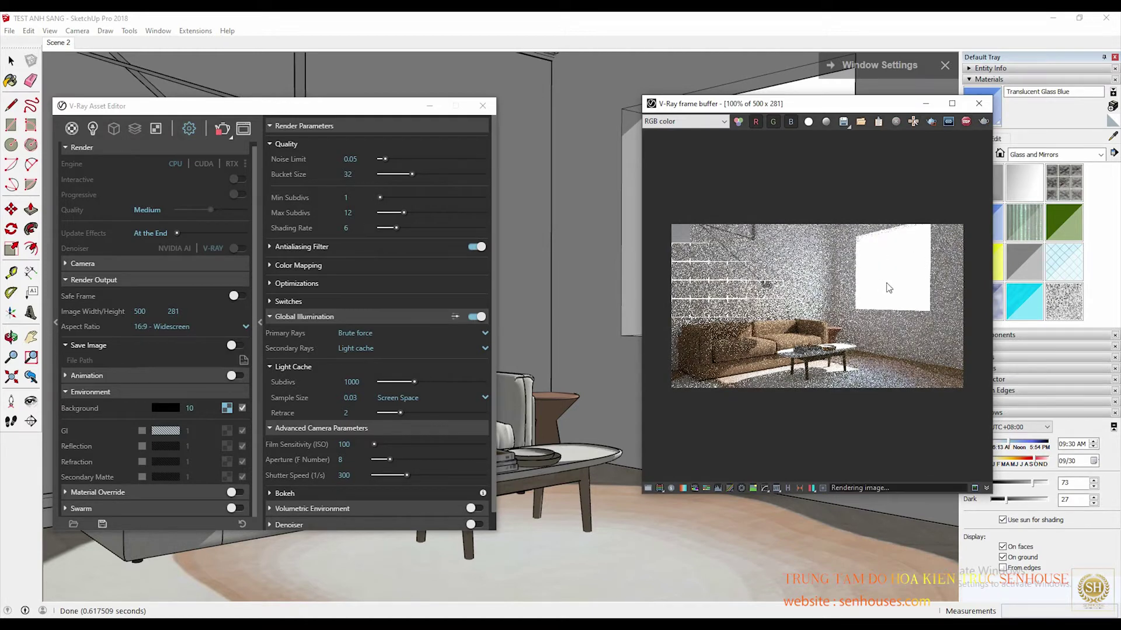
click(951, 104)
Zoom in and out of the finished background-10 render to inspect it
scroll(526, 389, up, 1)
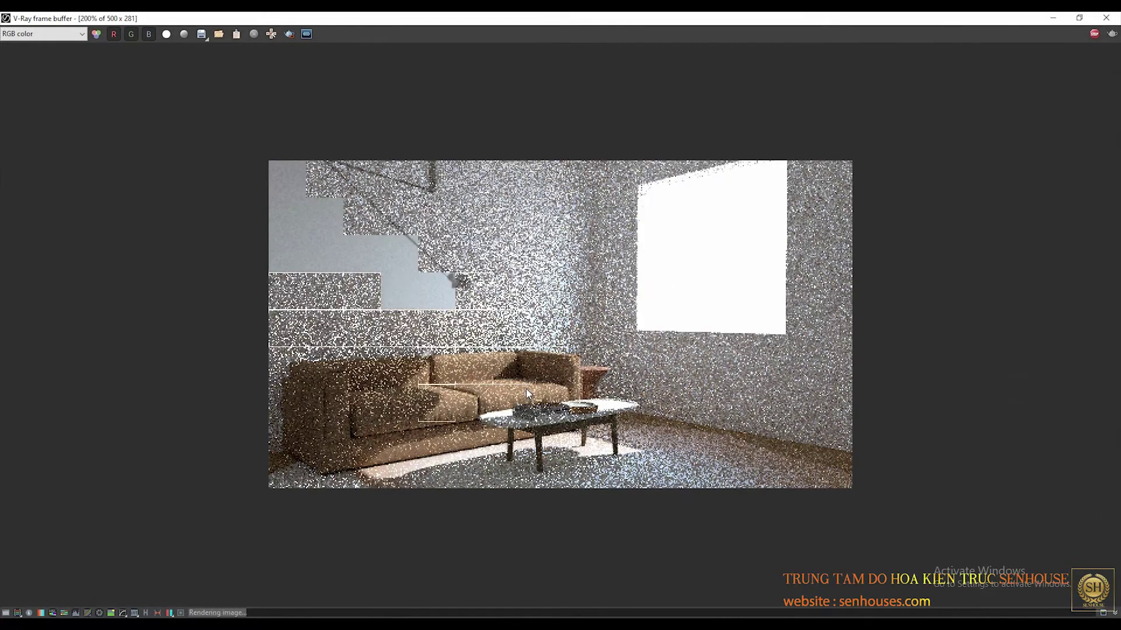
scroll(564, 396, up, 1)
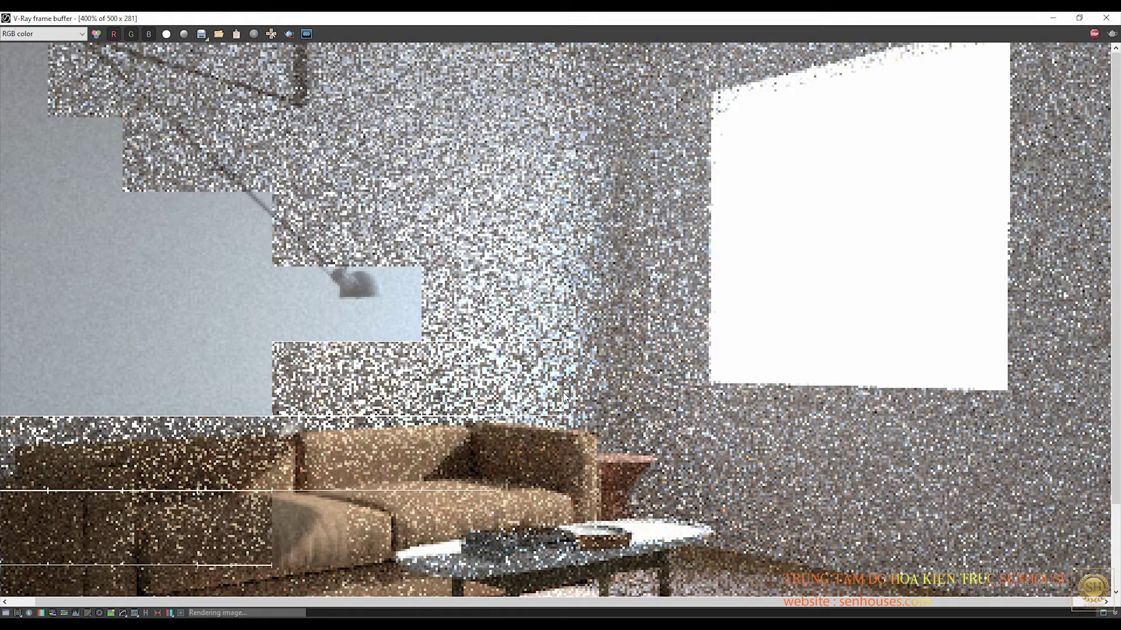
scroll(565, 396, down, 1)
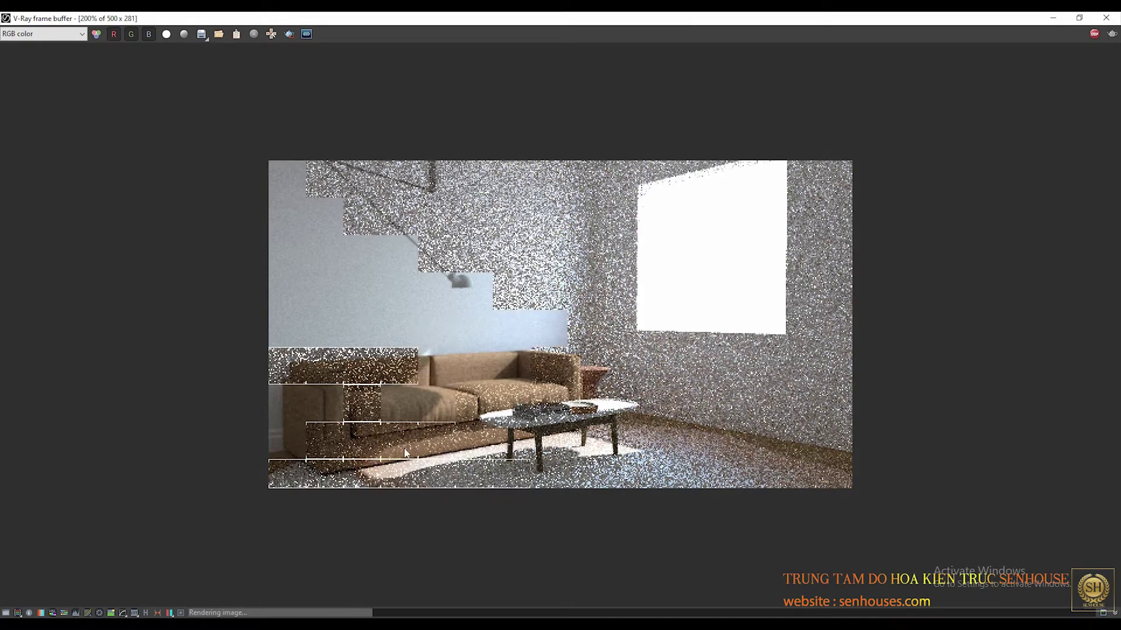
scroll(502, 395, up, 1)
scroll(501, 404, down, 1)
scroll(500, 408, up, 1)
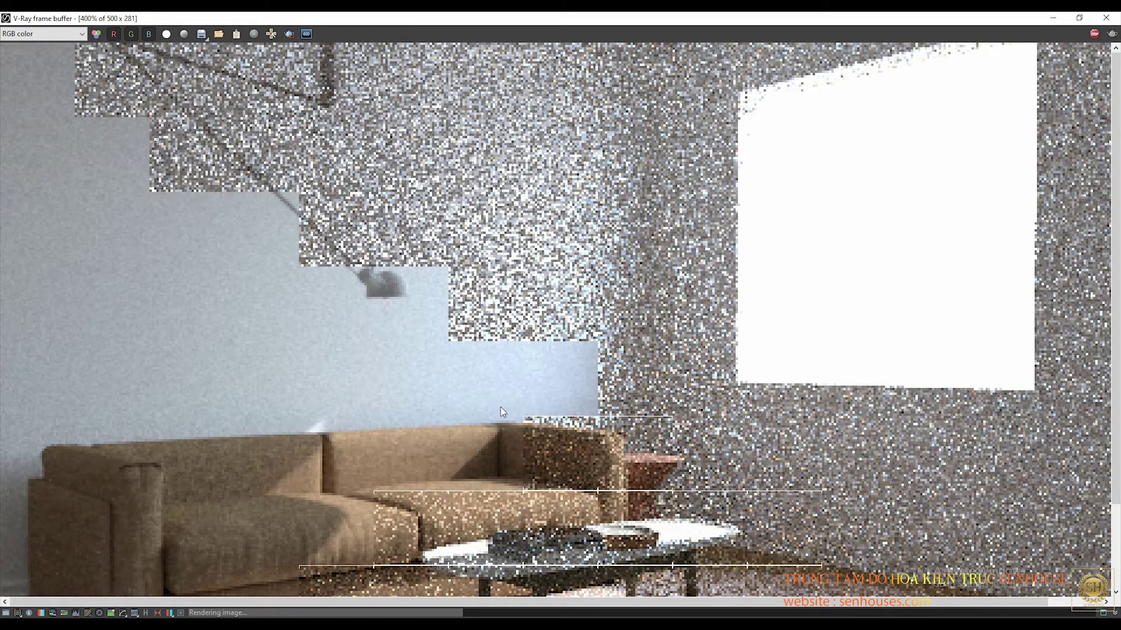
scroll(499, 407, down, 1)
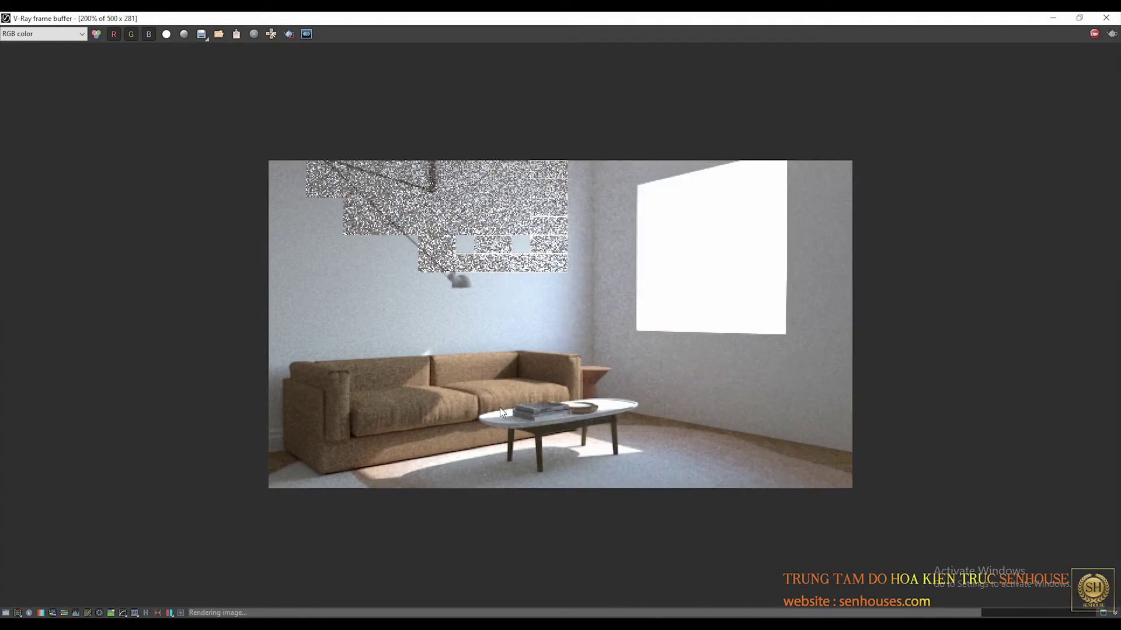
Mark the blank white window patch, then restore the frame buffer to its smaller size
mouse_move(625, 172)
mouse_down()
mouse_move(640, 351)
mouse_move(715, 154)
mouse_move(759, 131)
mouse_up()
drag(764, 292, 802, 356)
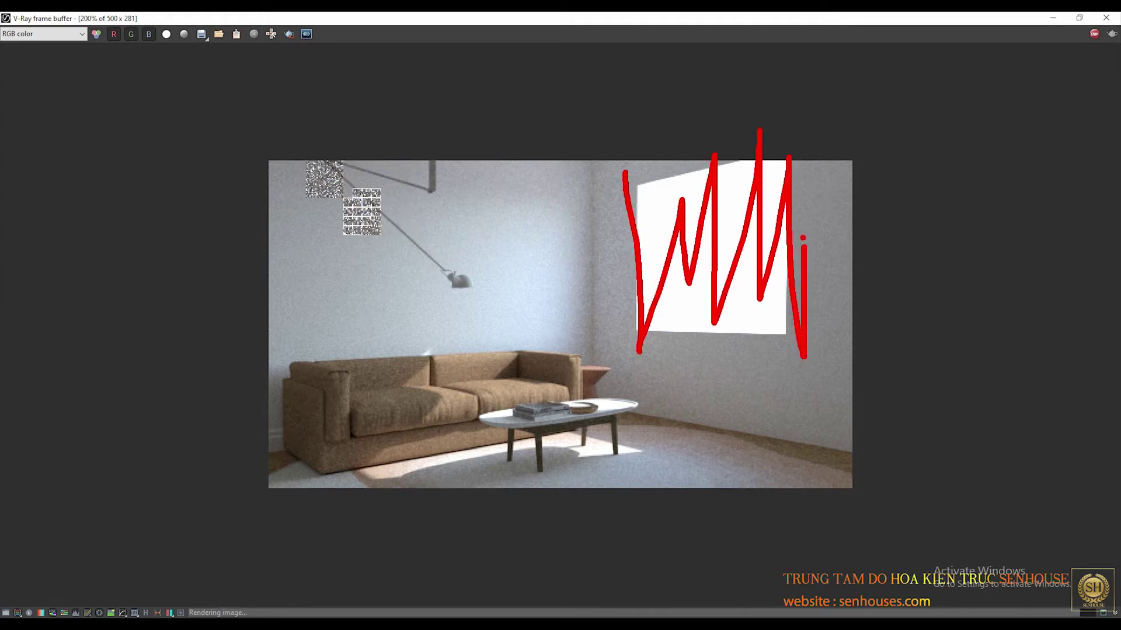
key(Escape)
double_click(695, 16)
scroll(840, 278, down, 1)
scroll(840, 278, down, 1)
scroll(792, 293, up, 1)
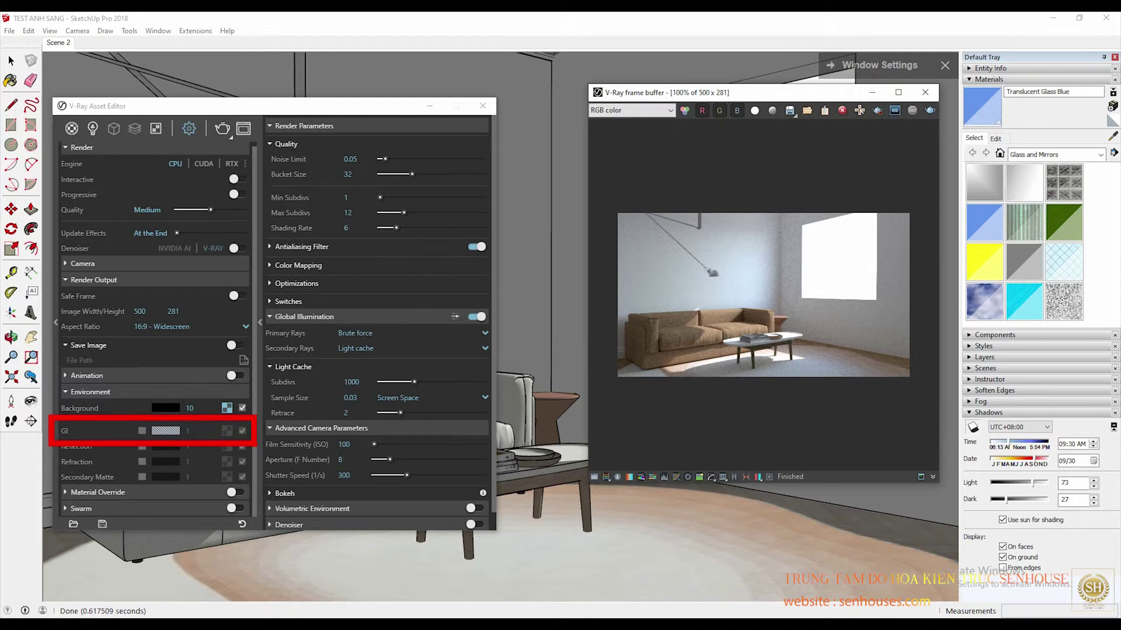
Set the background intensity back to 1 and re-render so blue sky shows through the window
click(209, 408)
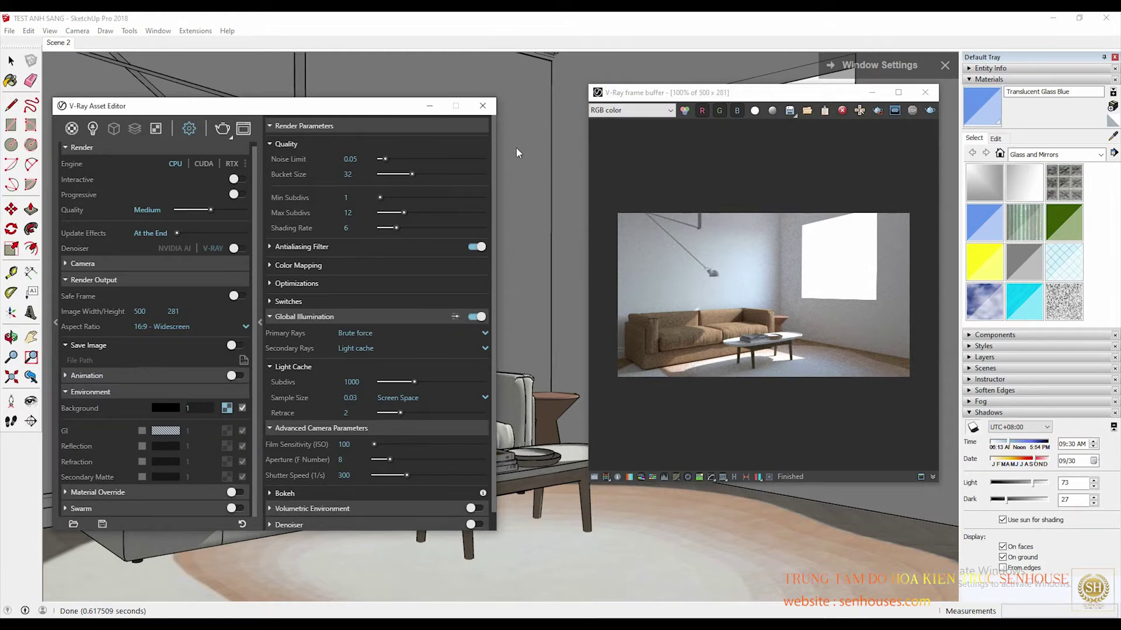
click(222, 128)
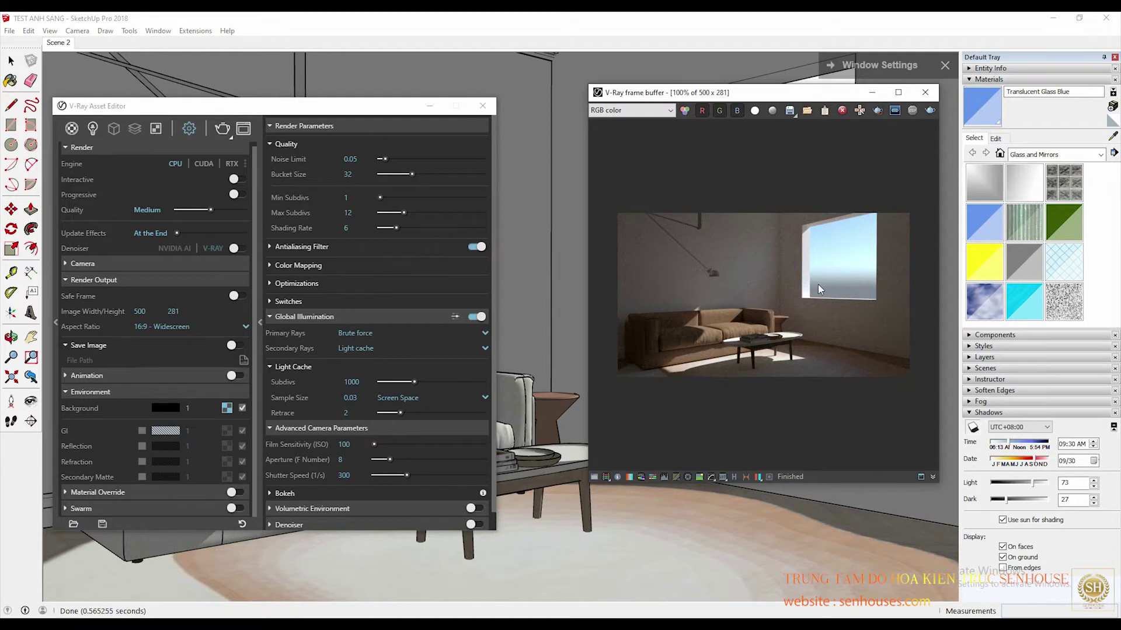
Enable a separate GI environment with intensity 100 and render
click(141, 431)
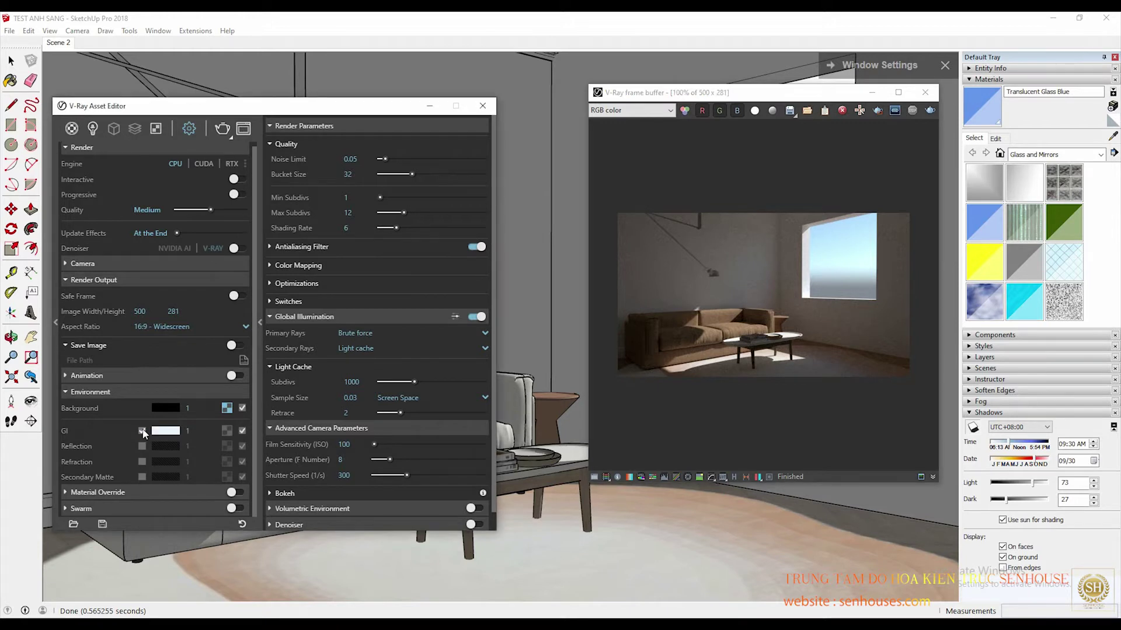
drag(205, 430, 173, 432)
text(100)
click(222, 132)
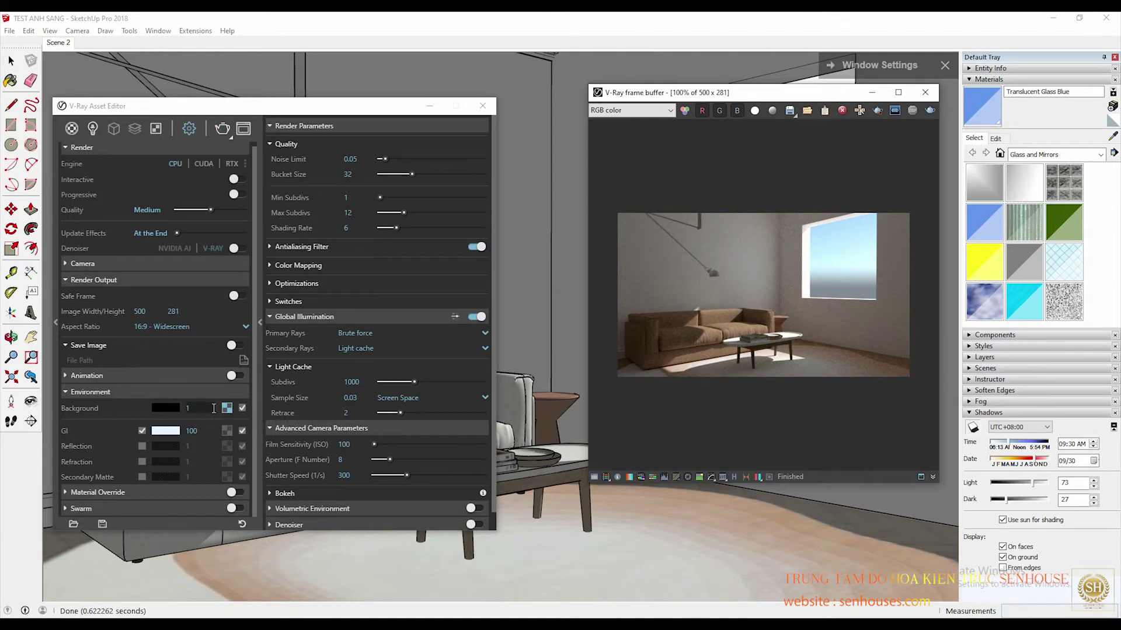
Raise the GI environment intensity to 300 and render the room again
scroll(774, 311, up, 1)
scroll(774, 312, down, 1)
scroll(865, 317, up, 1)
scroll(866, 322, down, 1)
click(162, 433)
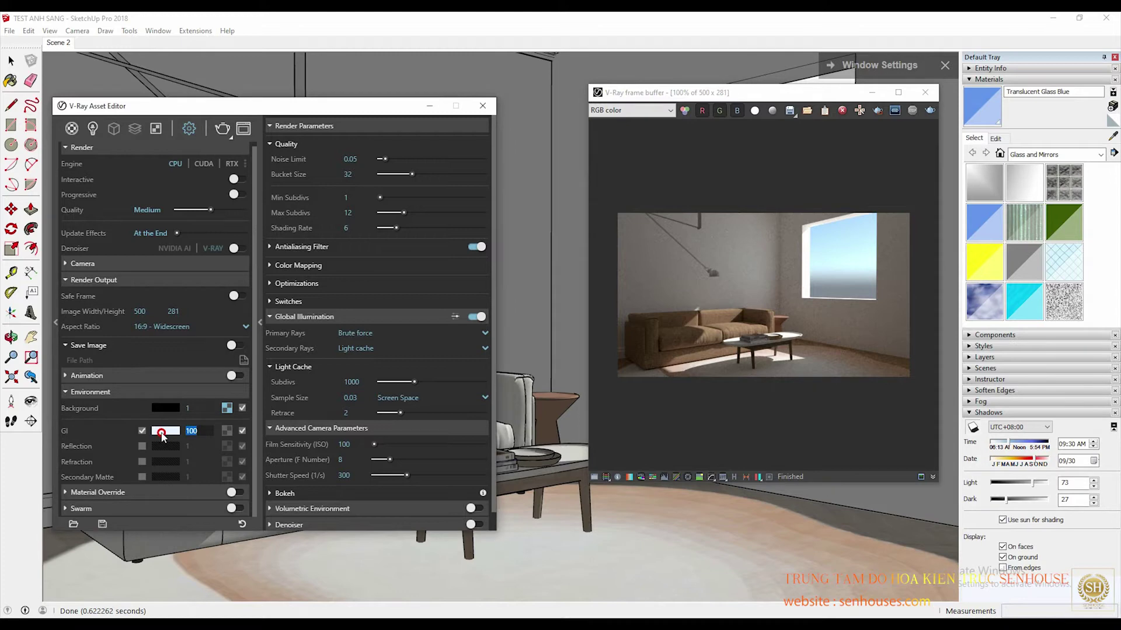
text(300)
click(591, 321)
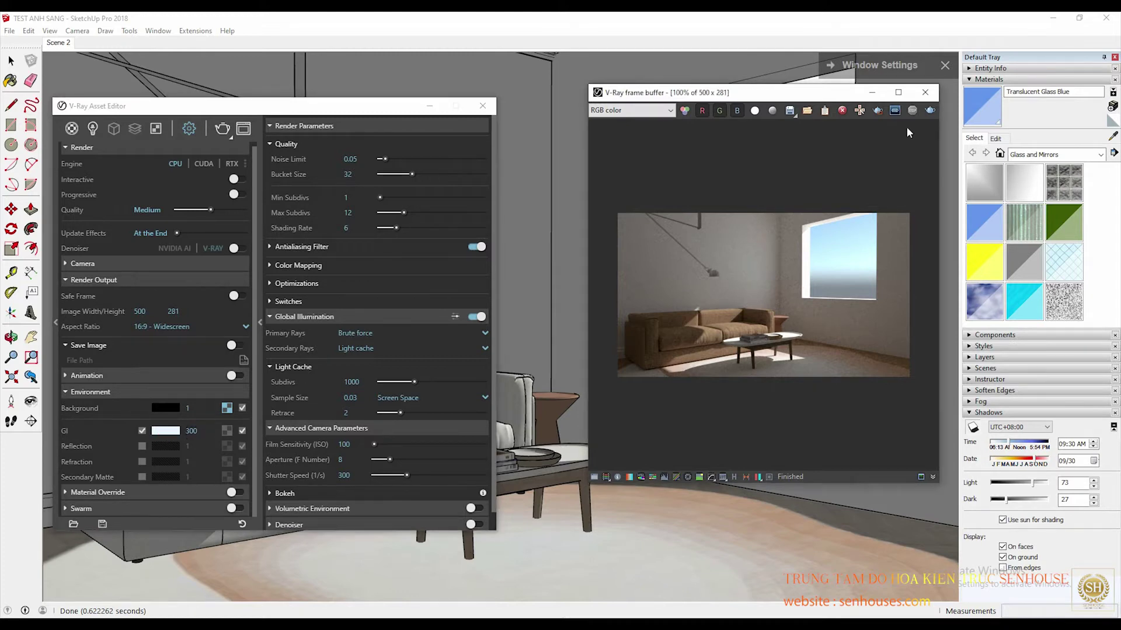
click(931, 111)
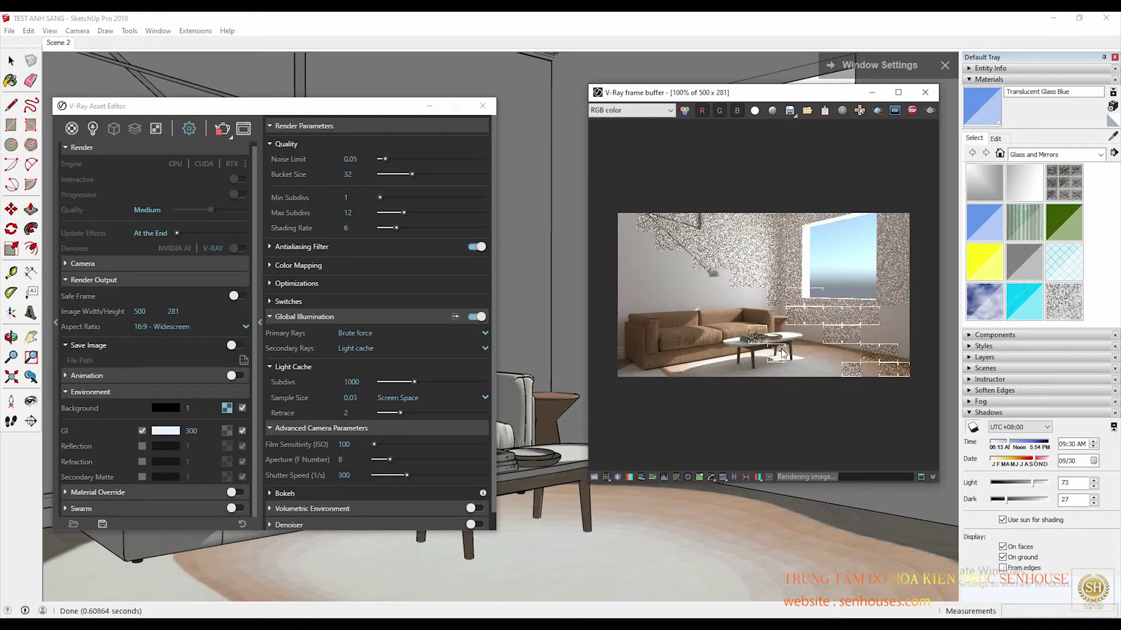
Set the GI environment intensity to 500 and render
scroll(796, 324, up, 1)
scroll(796, 325, down, 1)
scroll(787, 303, up, 1)
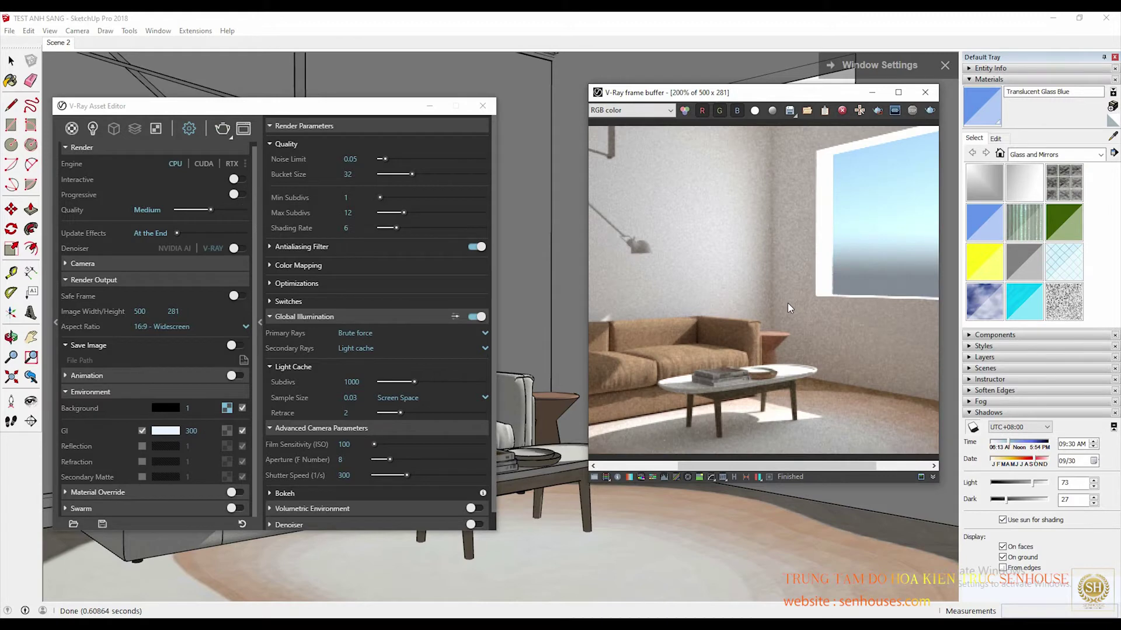
scroll(786, 303, down, 1)
scroll(789, 292, up, 1)
scroll(789, 292, down, 1)
double_click(191, 430)
text(5000)
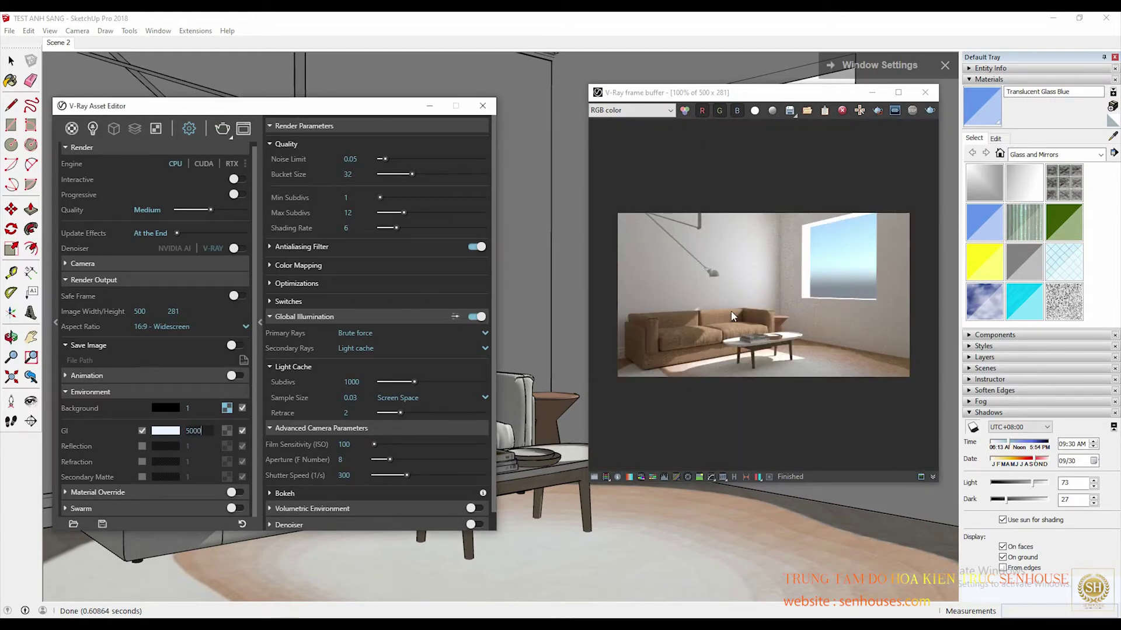
key(BackSpace)
click(929, 110)
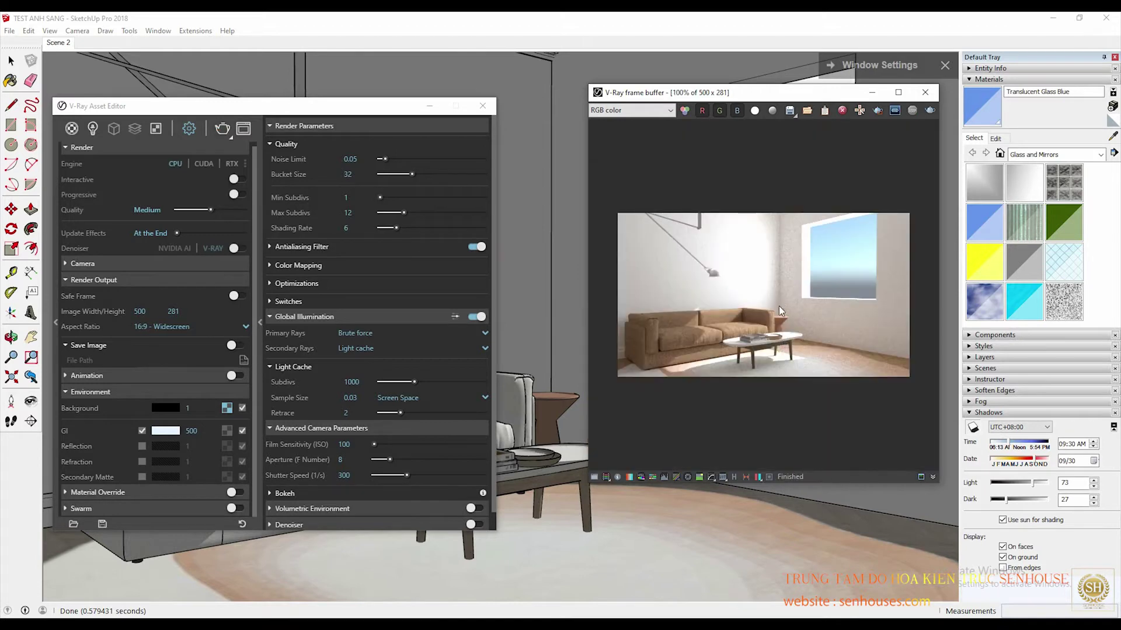
Lower the GI environment intensity to 350 and render the living room again
scroll(719, 227, up, 1)
scroll(805, 158, up, 1)
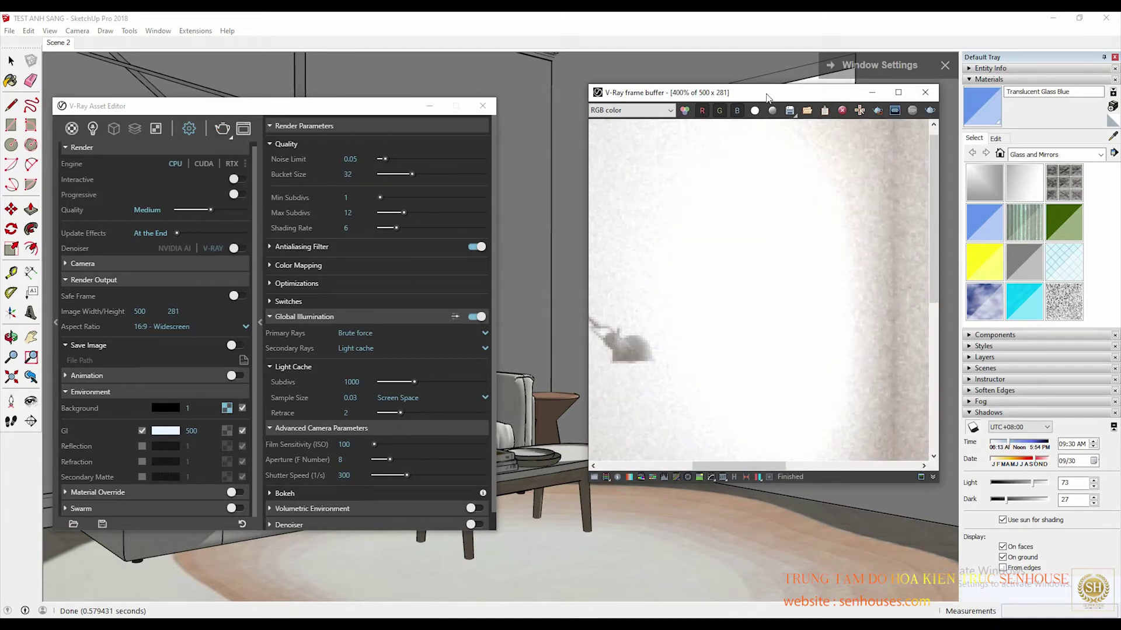
scroll(811, 178, down, 2)
click(168, 435)
text(350)
click(876, 152)
click(930, 111)
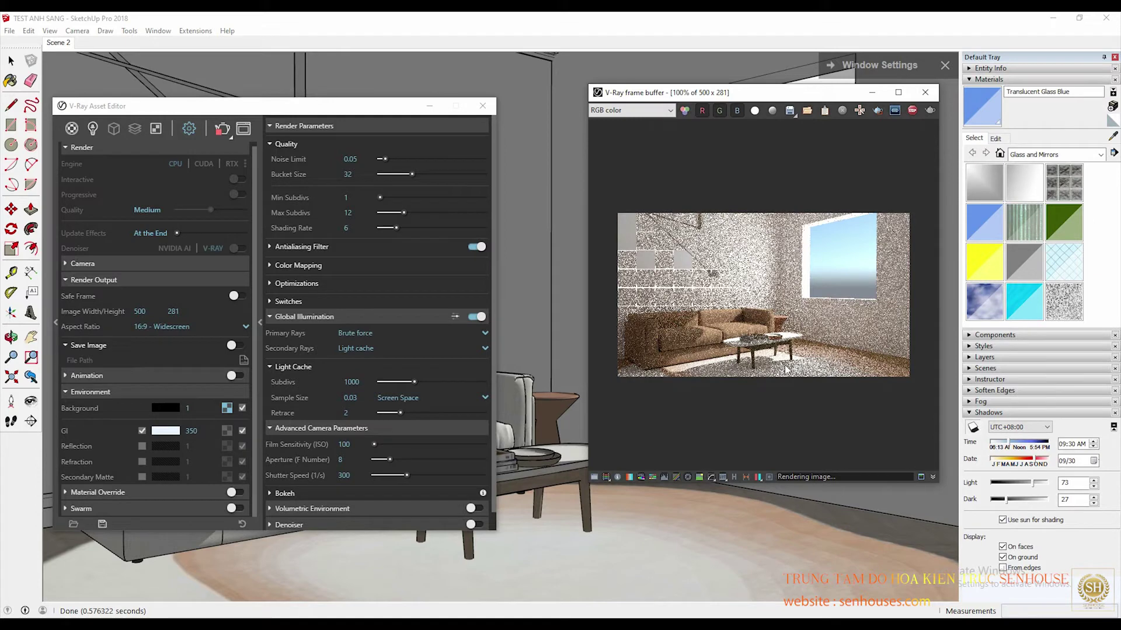
scroll(746, 317, up, 1)
scroll(748, 319, down, 1)
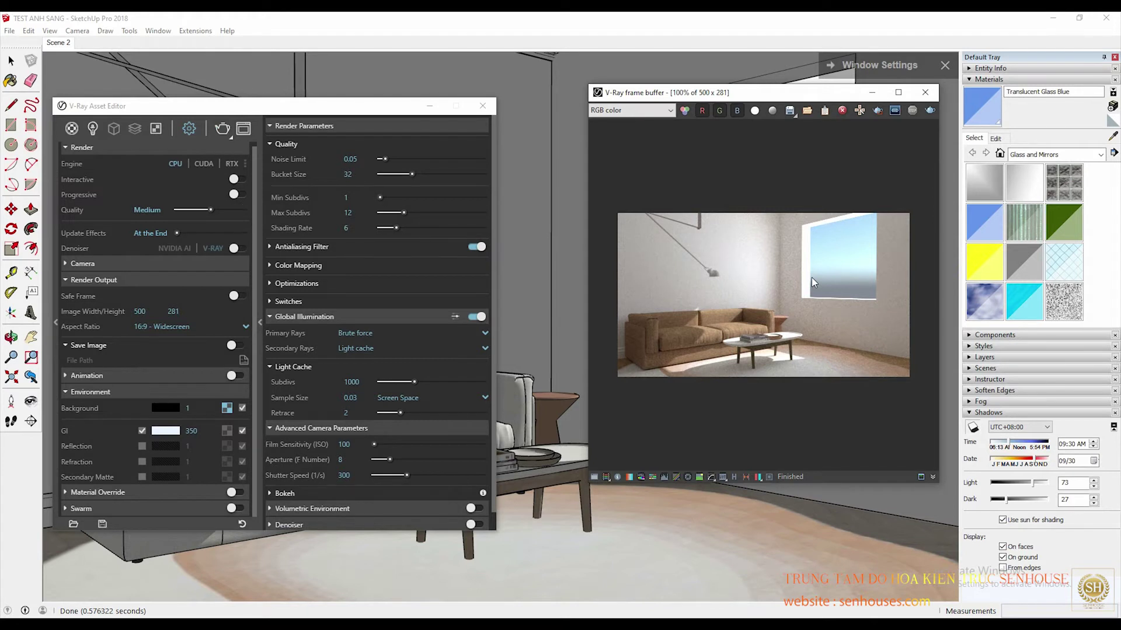
click(202, 413)
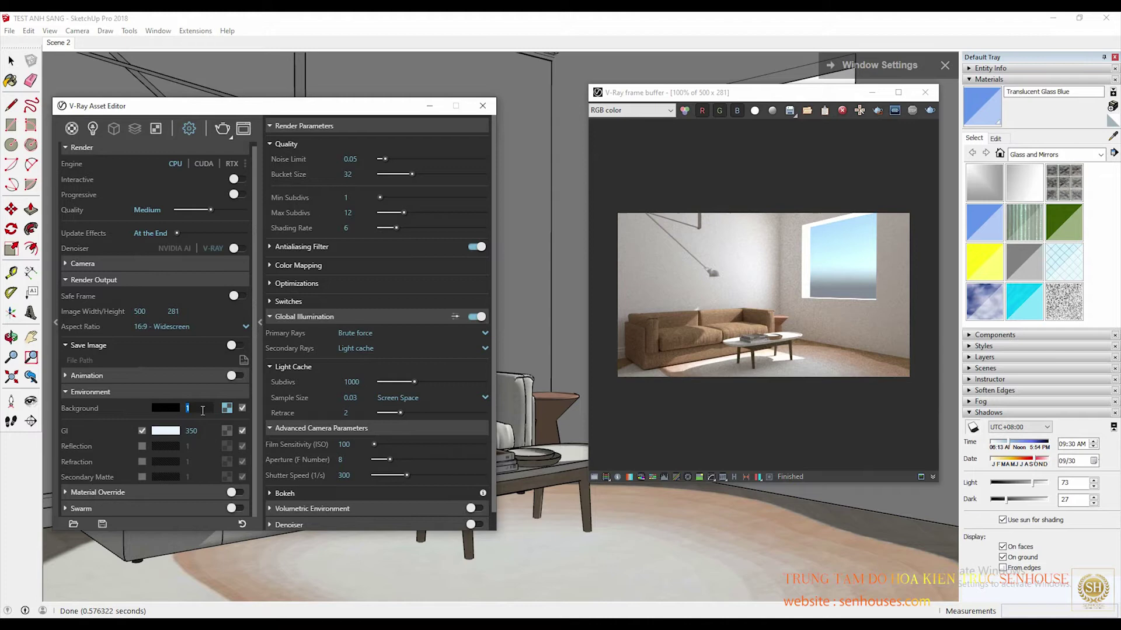
Set the background intensity to 10 and render with GI at 350
text(10)
click(930, 111)
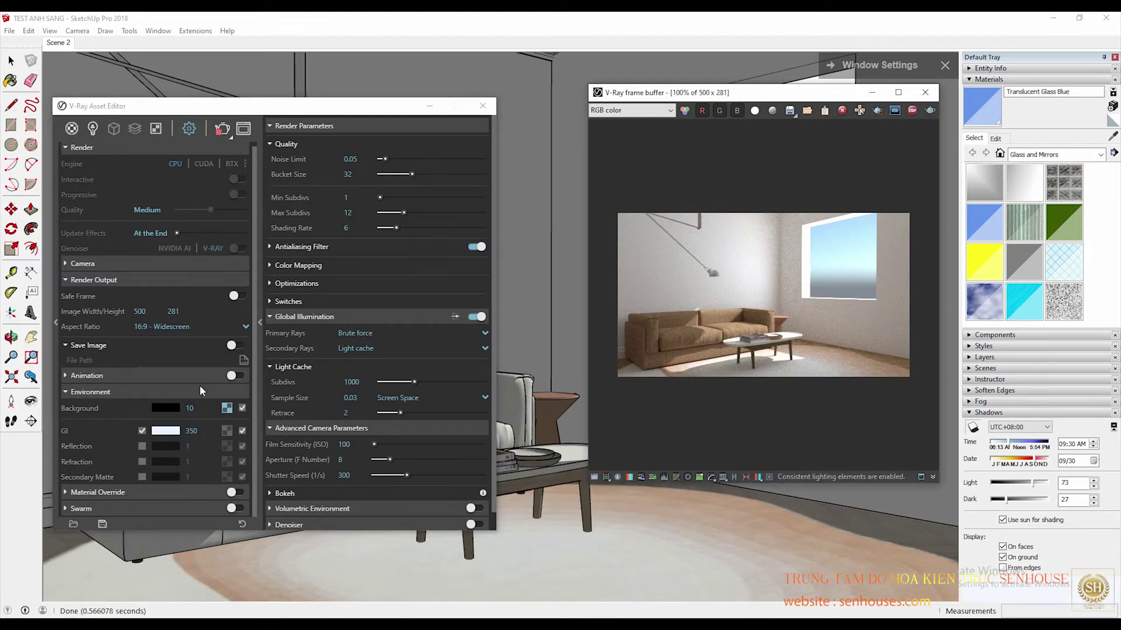
scroll(764, 290, up, 1)
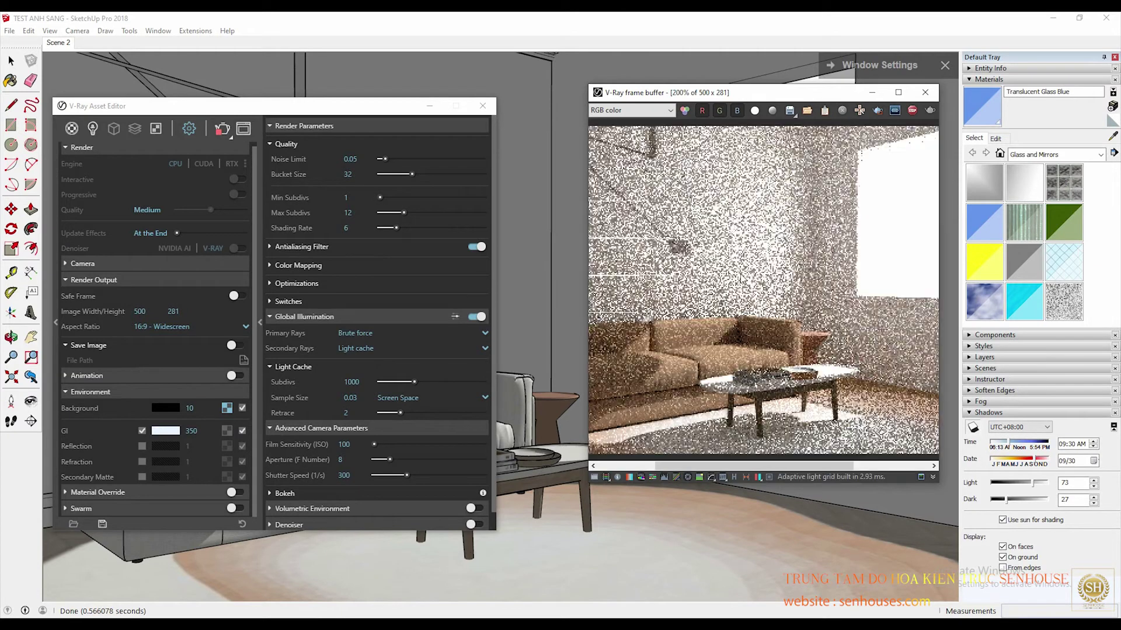
scroll(732, 272, down, 1)
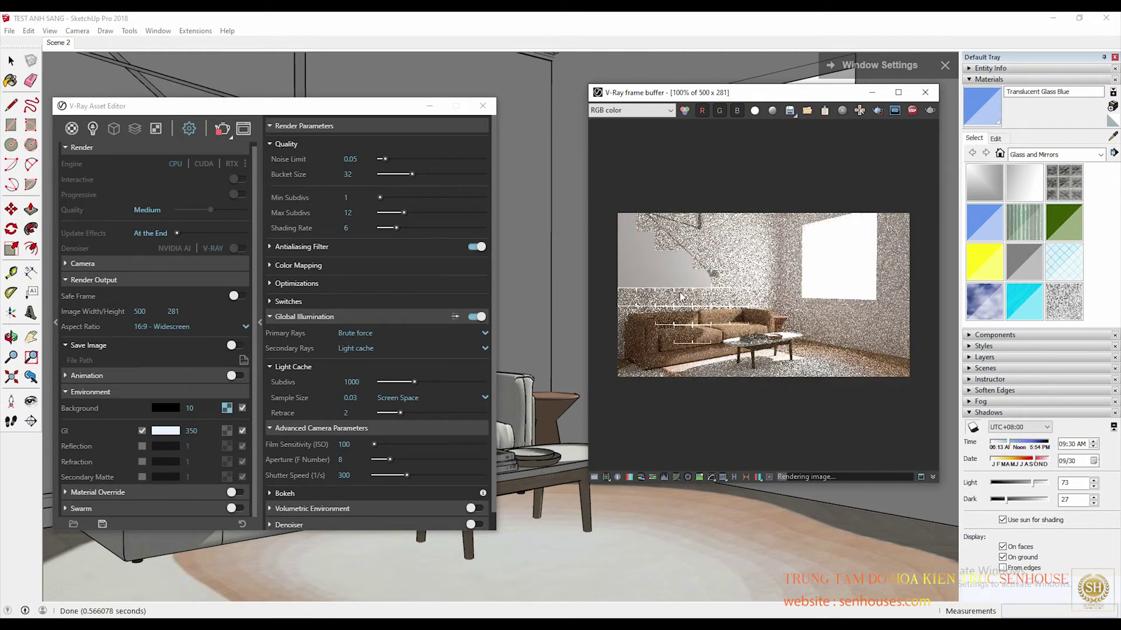
scroll(846, 245, up, 1)
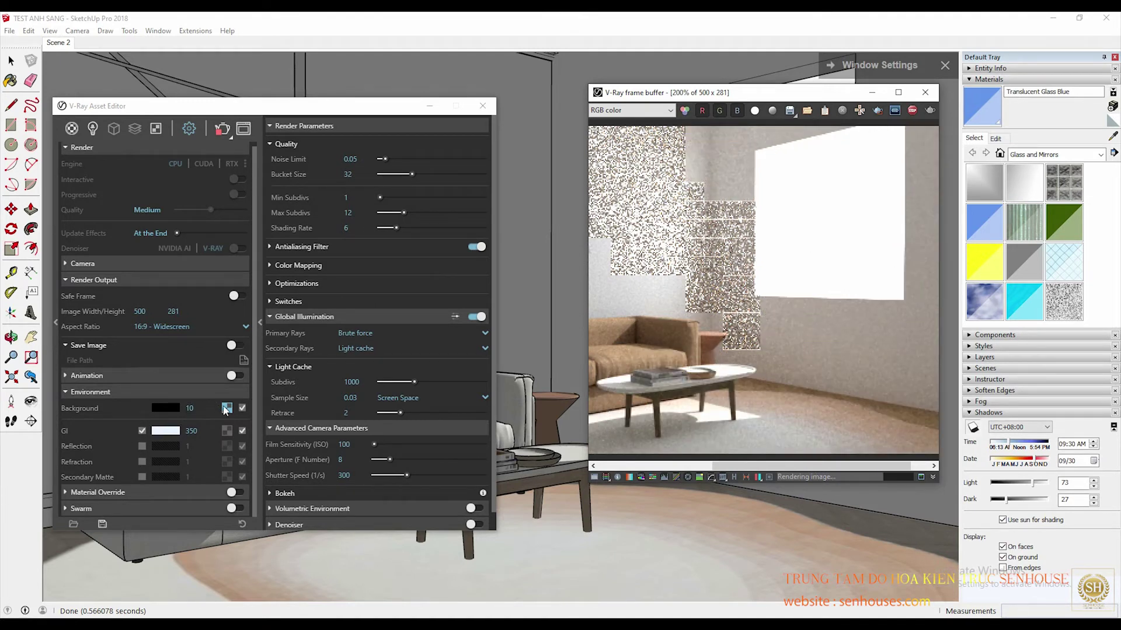
scroll(799, 356, down, 1)
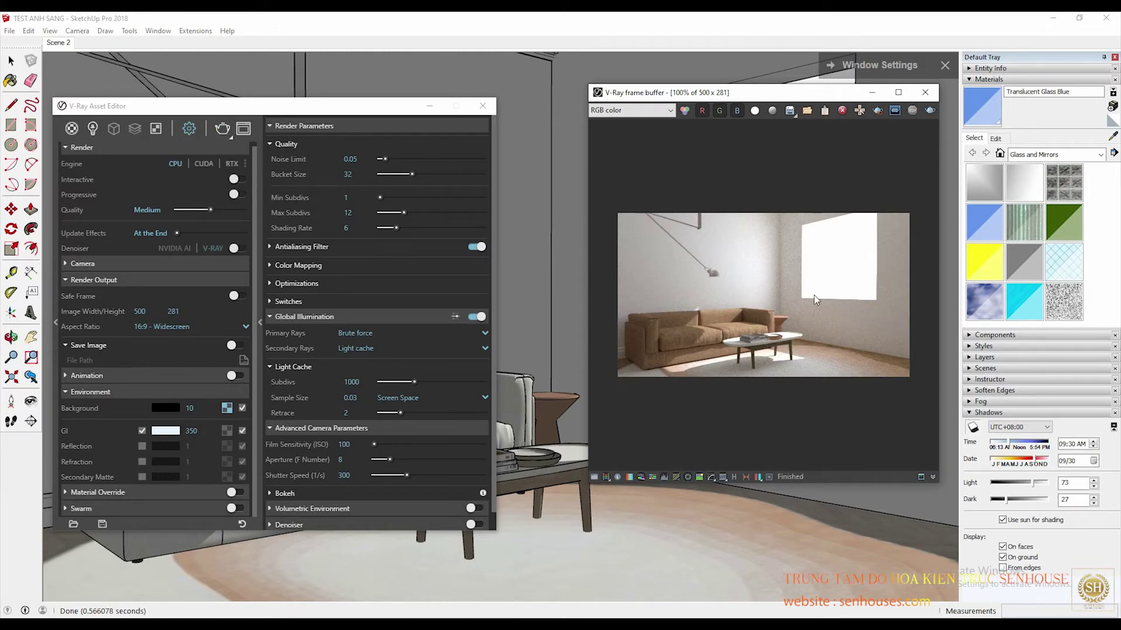
scroll(712, 366, up, 1)
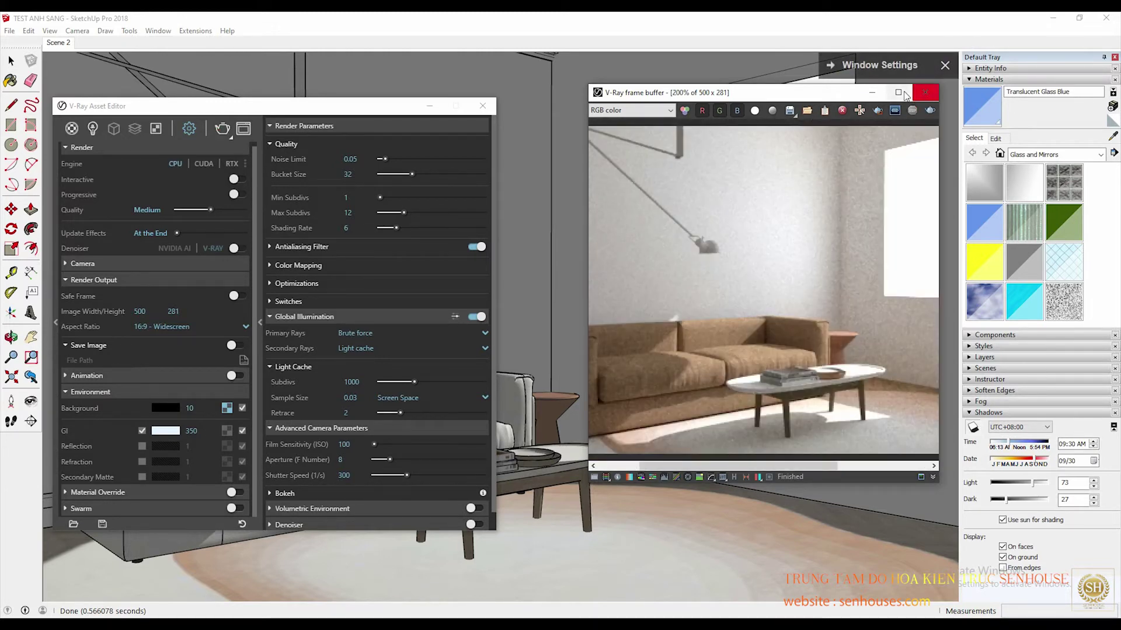
View the finished render full screen, then restore the frame buffer
click(899, 92)
scroll(455, 418, up, 1)
scroll(454, 420, down, 1)
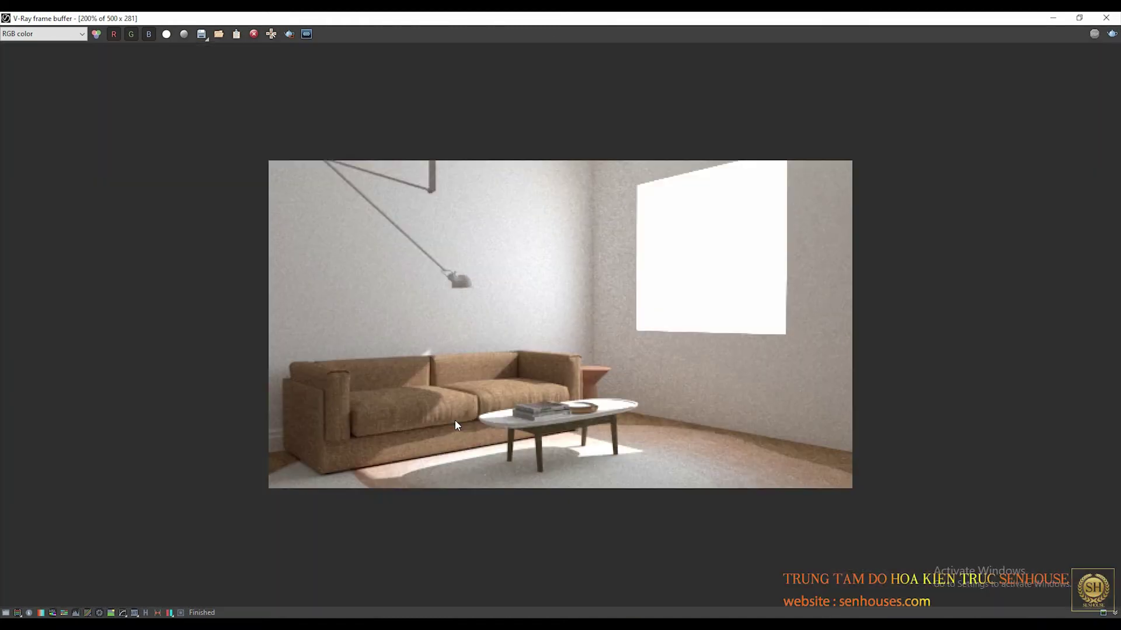
scroll(454, 419, up, 1)
scroll(454, 420, down, 1)
scroll(454, 419, up, 1)
scroll(454, 421, down, 1)
click(1078, 18)
Move the frame buffer beside the Asset Editor and check the image width value
drag(526, 55, 700, 114)
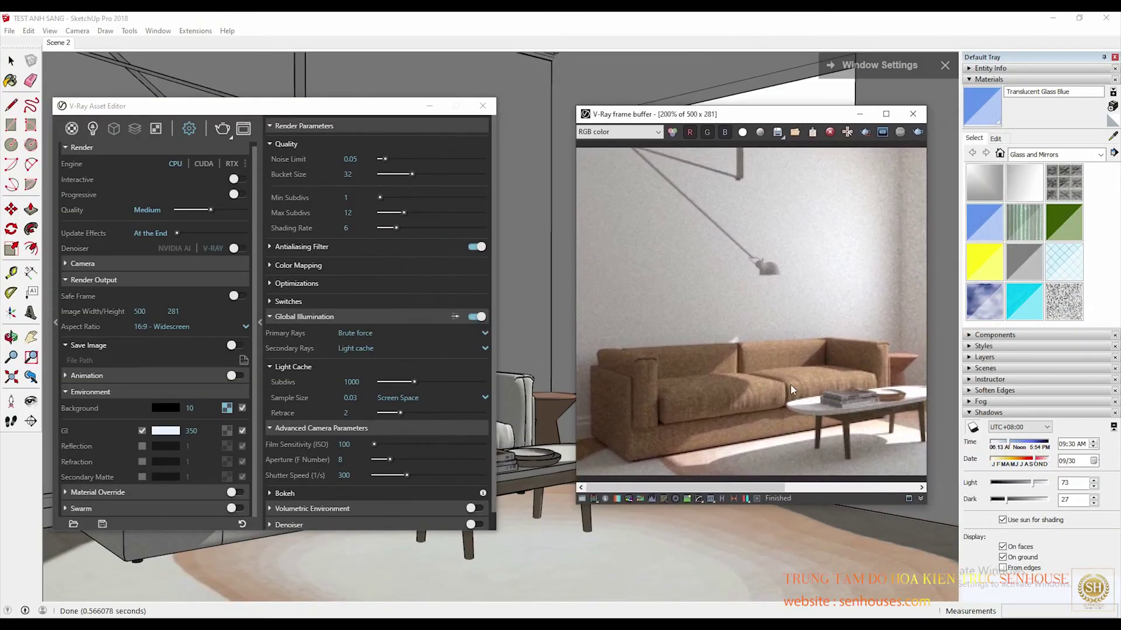
scroll(786, 366, down, 3)
scroll(785, 367, up, 1)
double_click(151, 313)
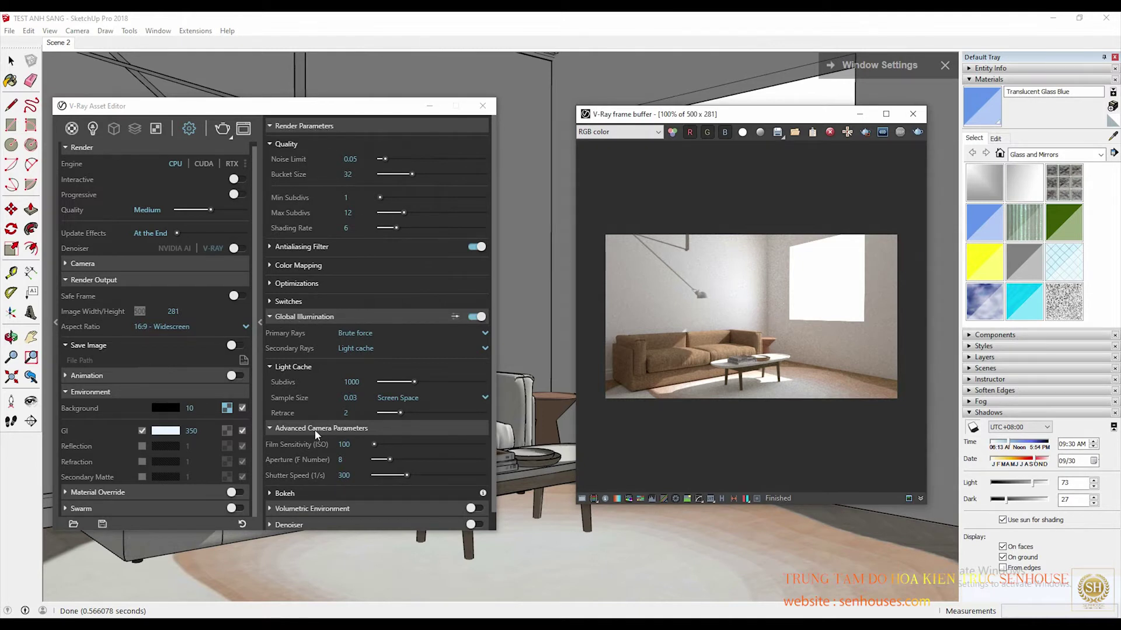
scroll(330, 430, down, 1)
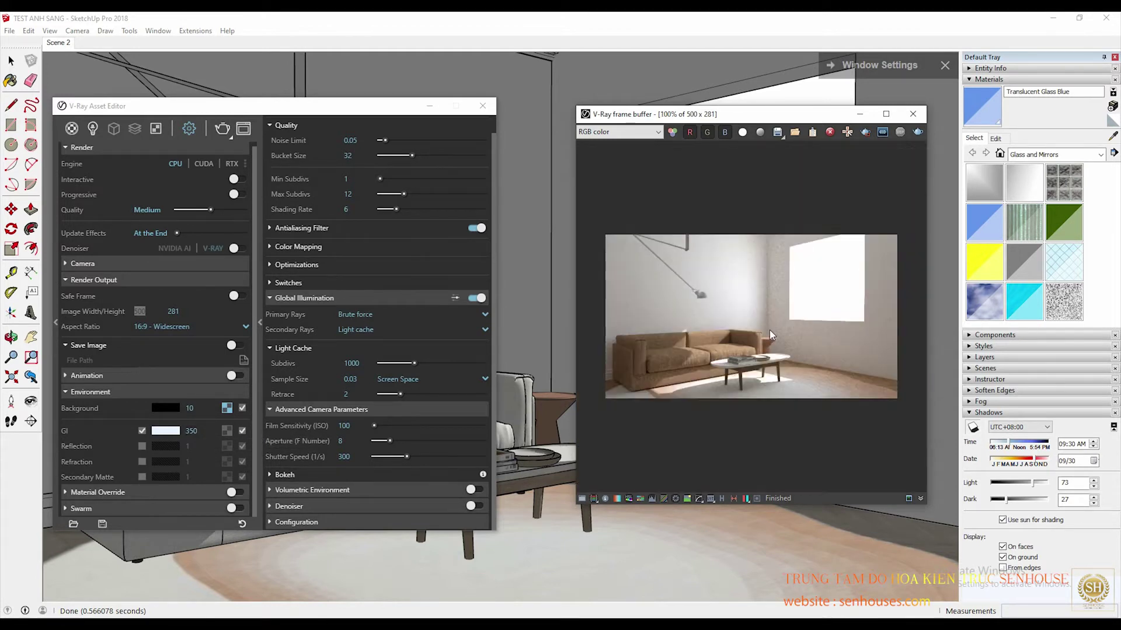
scroll(762, 366, up, 1)
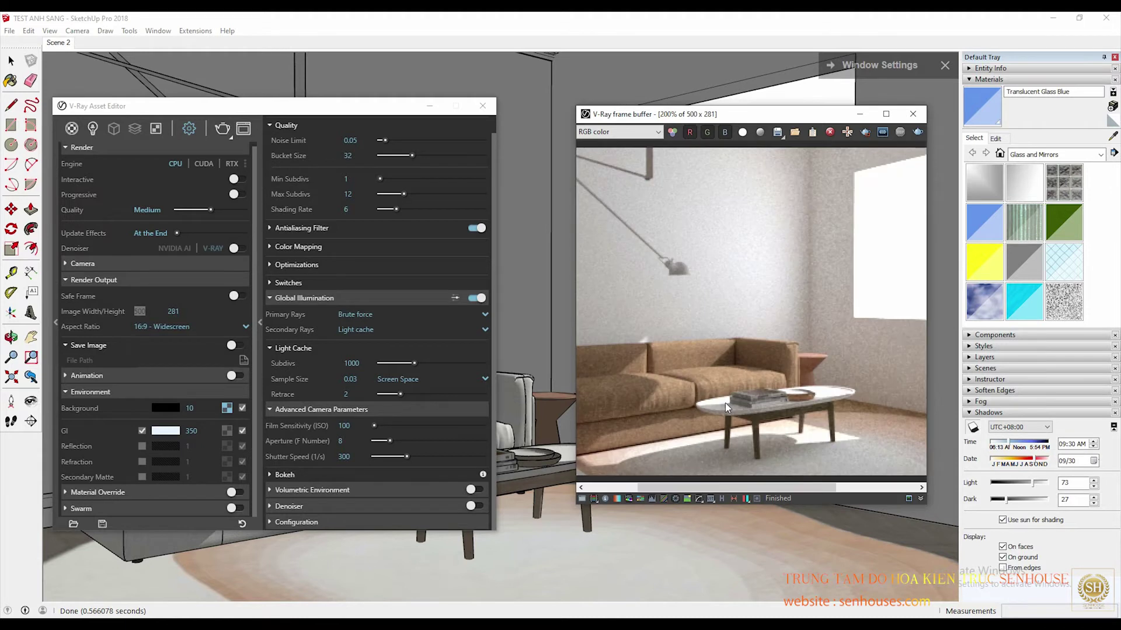
scroll(725, 403, down, 1)
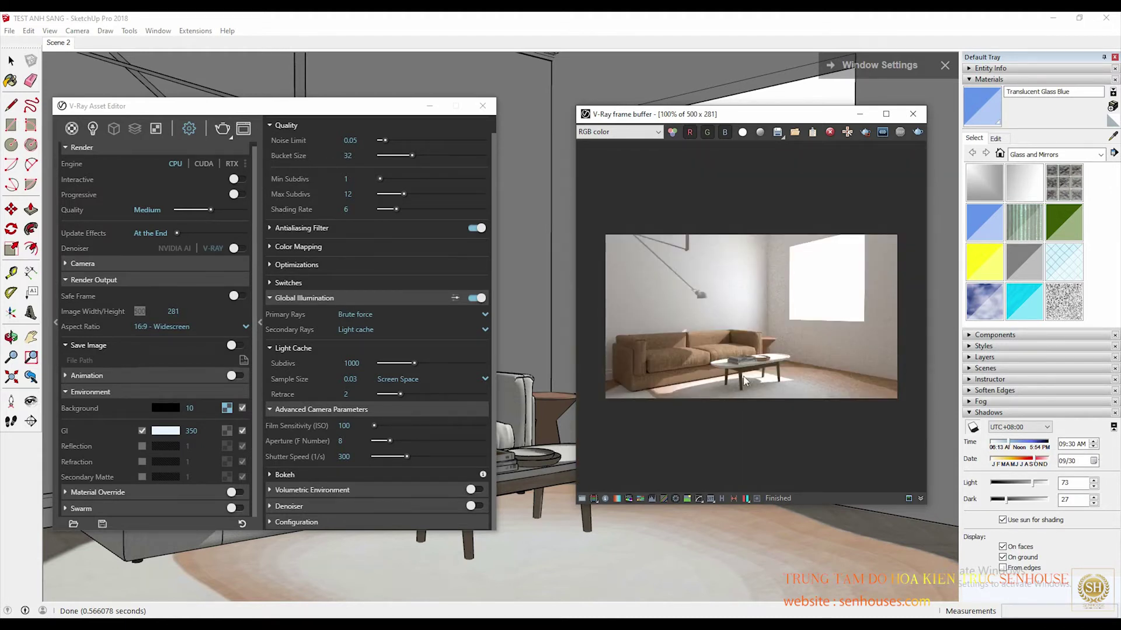
scroll(781, 337, up, 1)
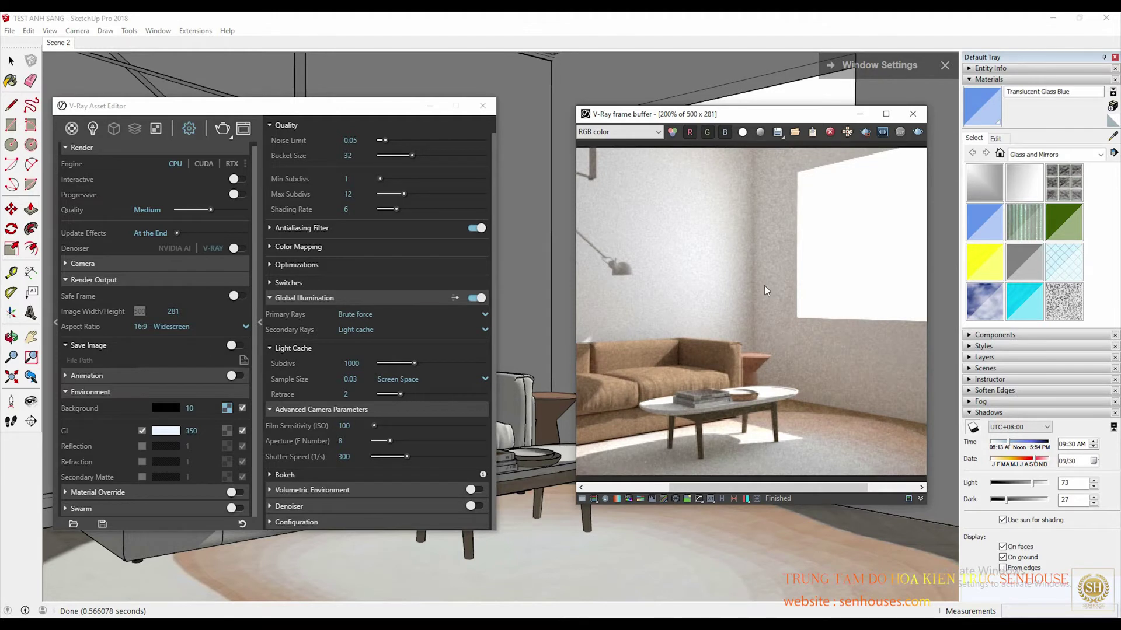
scroll(749, 324, down, 1)
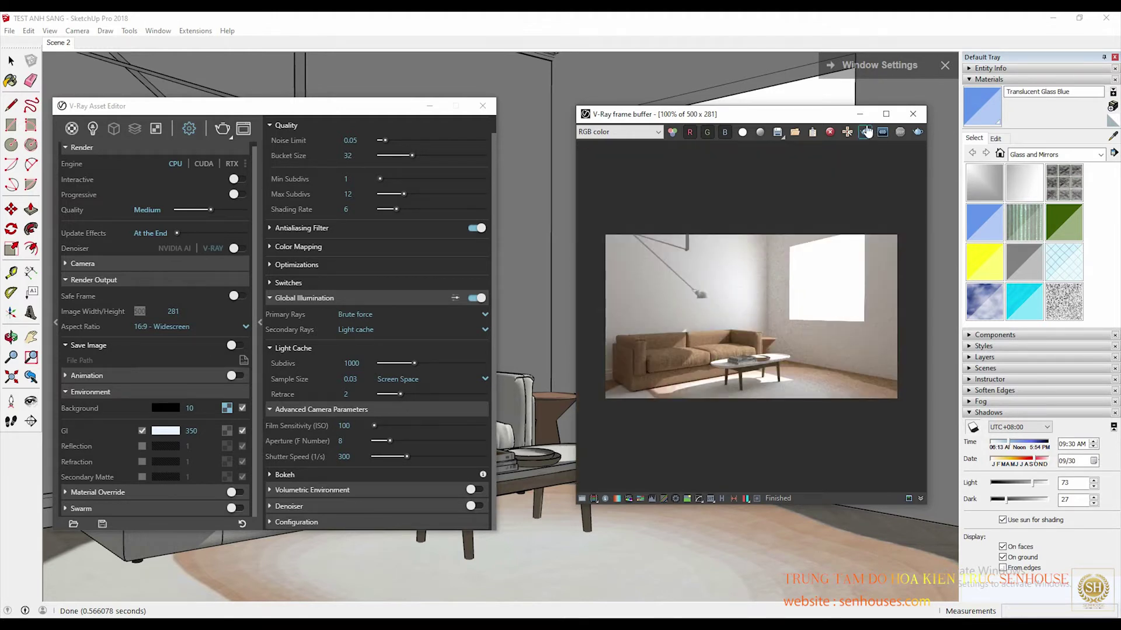
Shift the render window further left and collapse the Render Output settings
drag(830, 114, 760, 105)
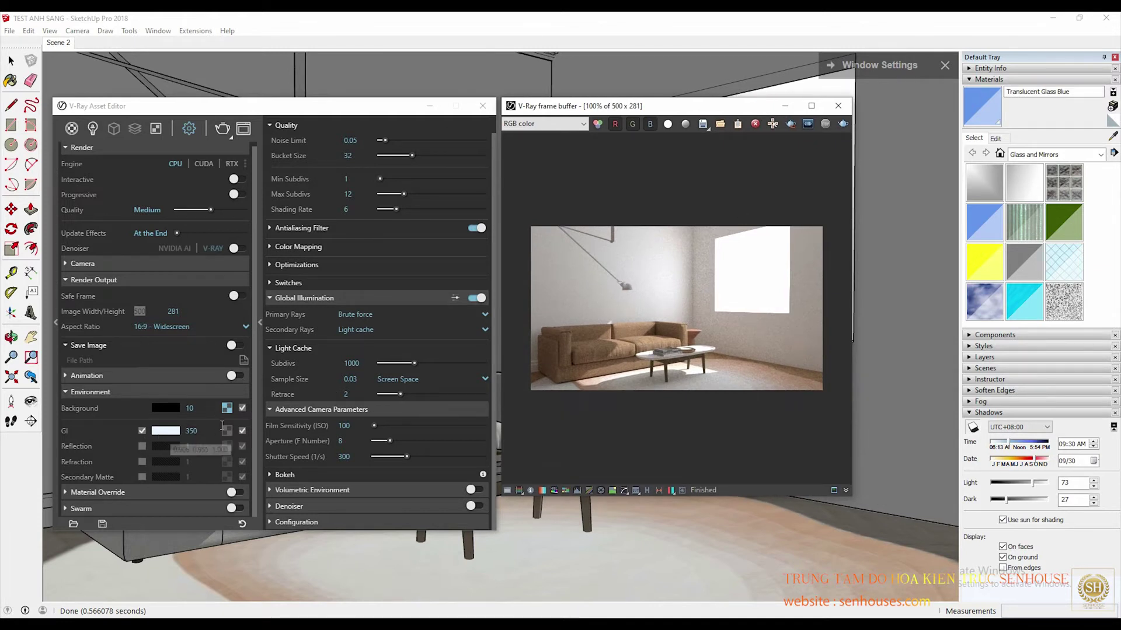
scroll(695, 291, up, 1)
scroll(693, 302, down, 1)
click(73, 284)
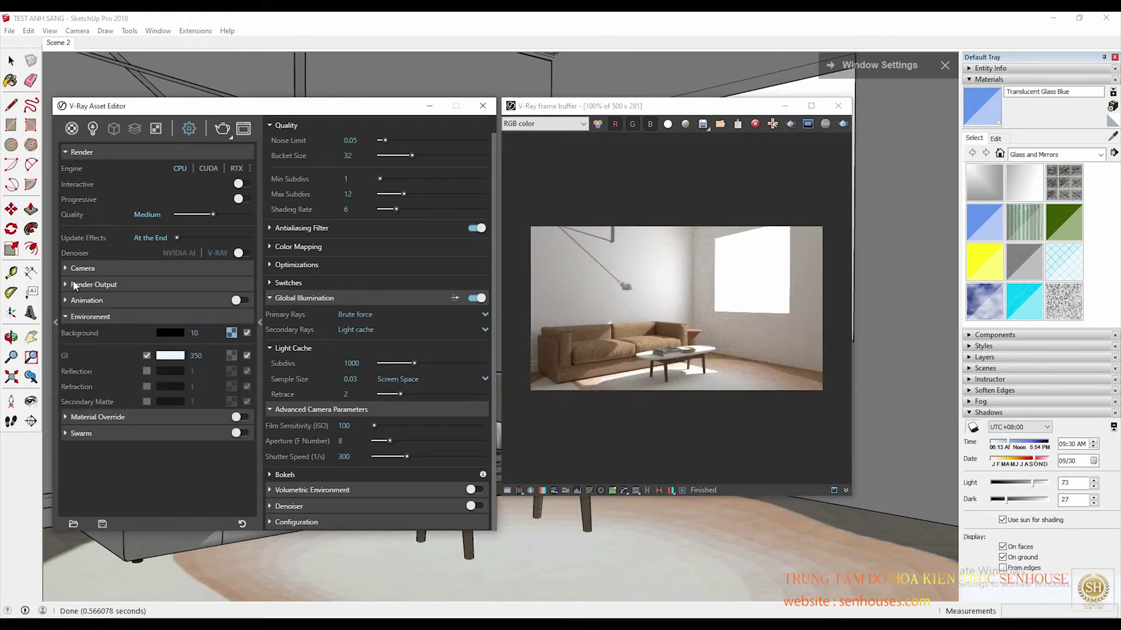
Expand the Material Override options in the Asset Editor
click(96, 418)
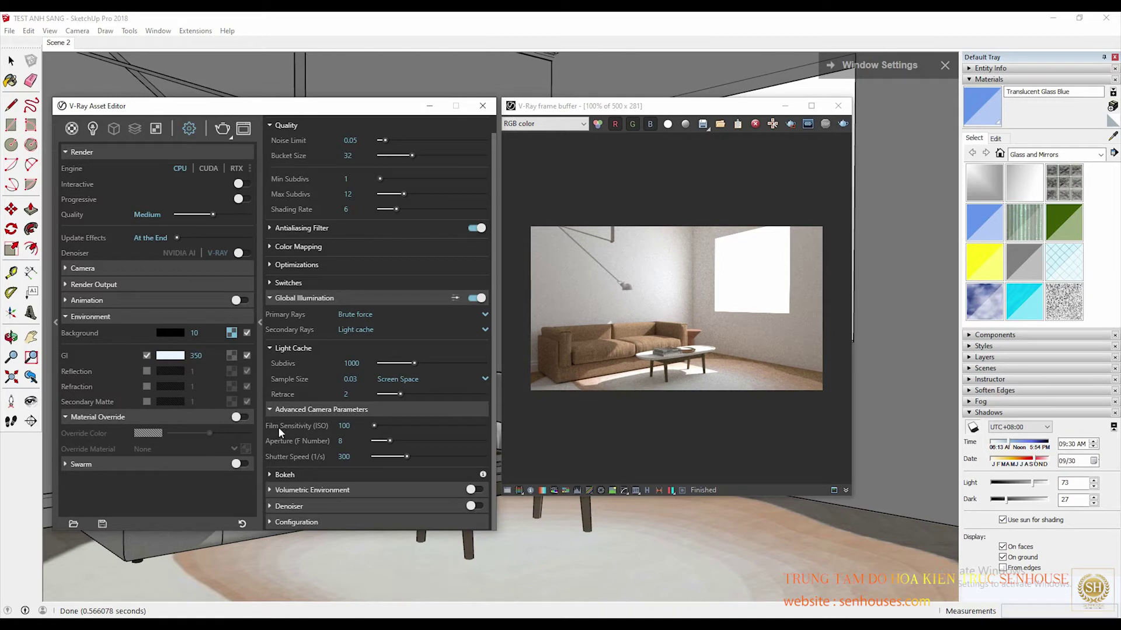
scroll(618, 377, up, 1)
scroll(636, 405, up, 1)
scroll(636, 405, down, 1)
scroll(618, 381, up, 1)
scroll(617, 347, up, 1)
scroll(617, 348, down, 3)
Show the stamp text bar, browse its variables, and enable Material Override
click(845, 490)
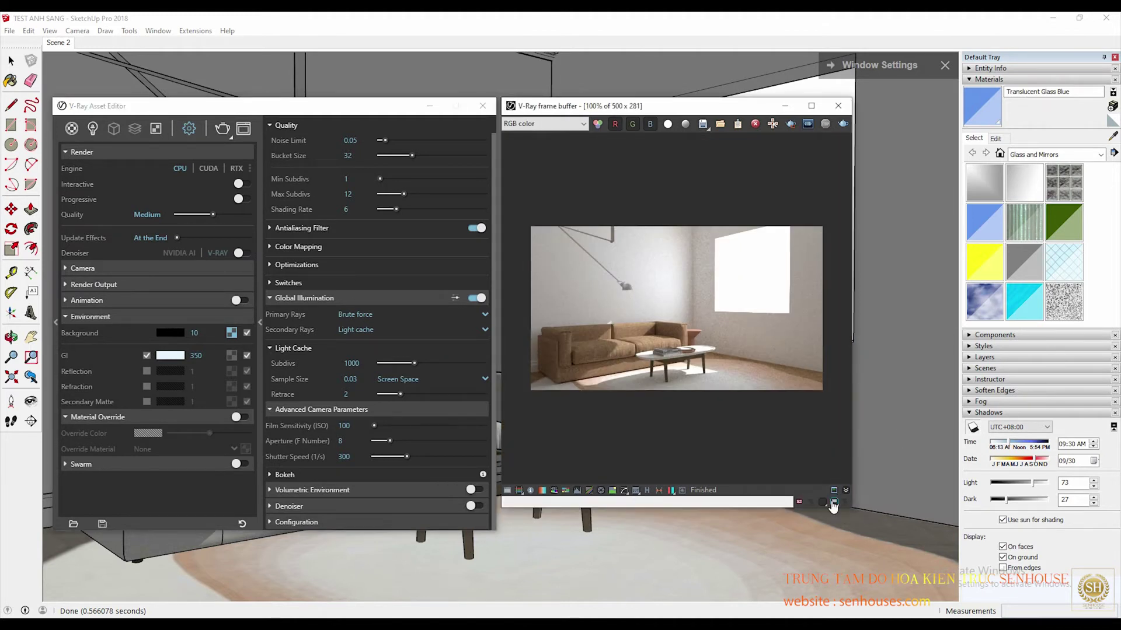
click(810, 503)
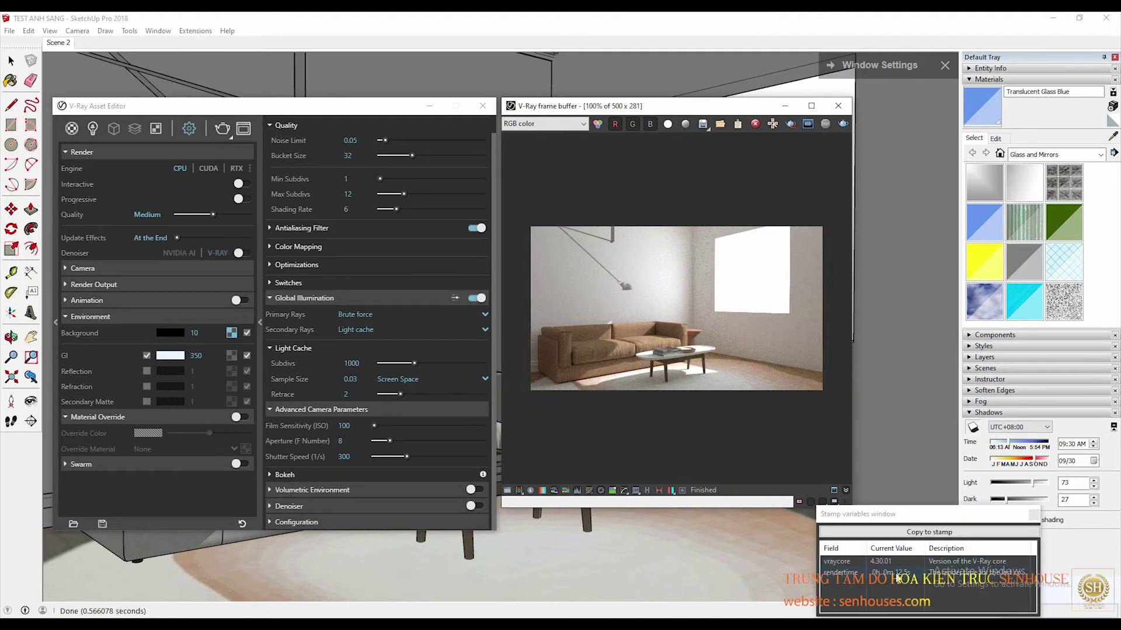
click(1033, 514)
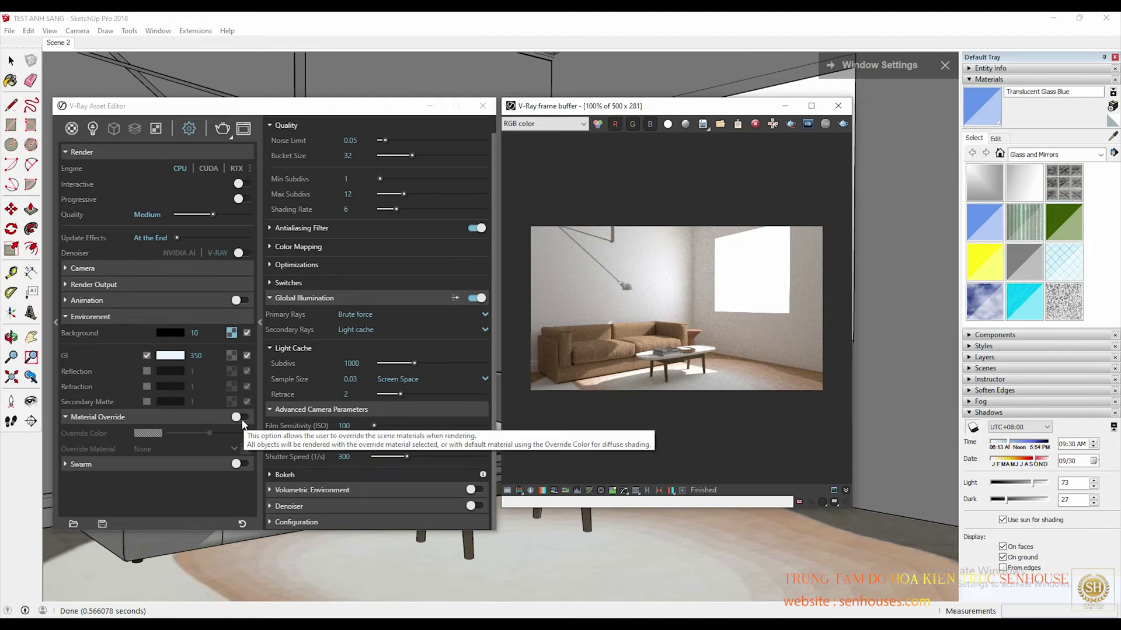
click(243, 420)
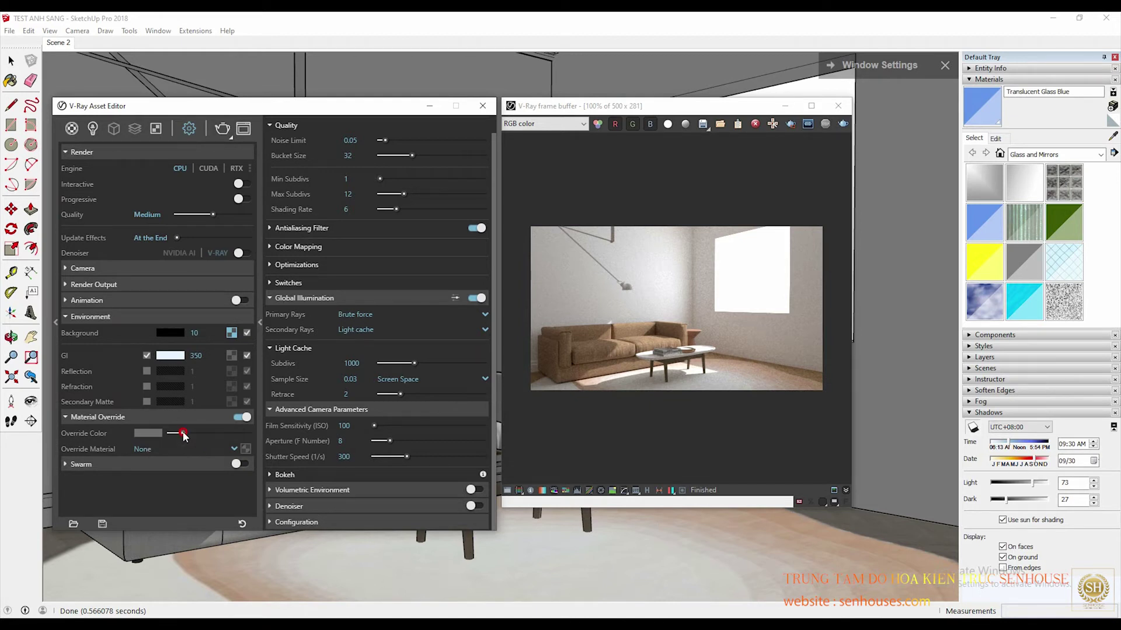
Set the override colour to pure white and render the clay image
mouse_move(209, 433)
mouse_down()
mouse_move(243, 433)
mouse_move(223, 438)
mouse_up()
click(222, 131)
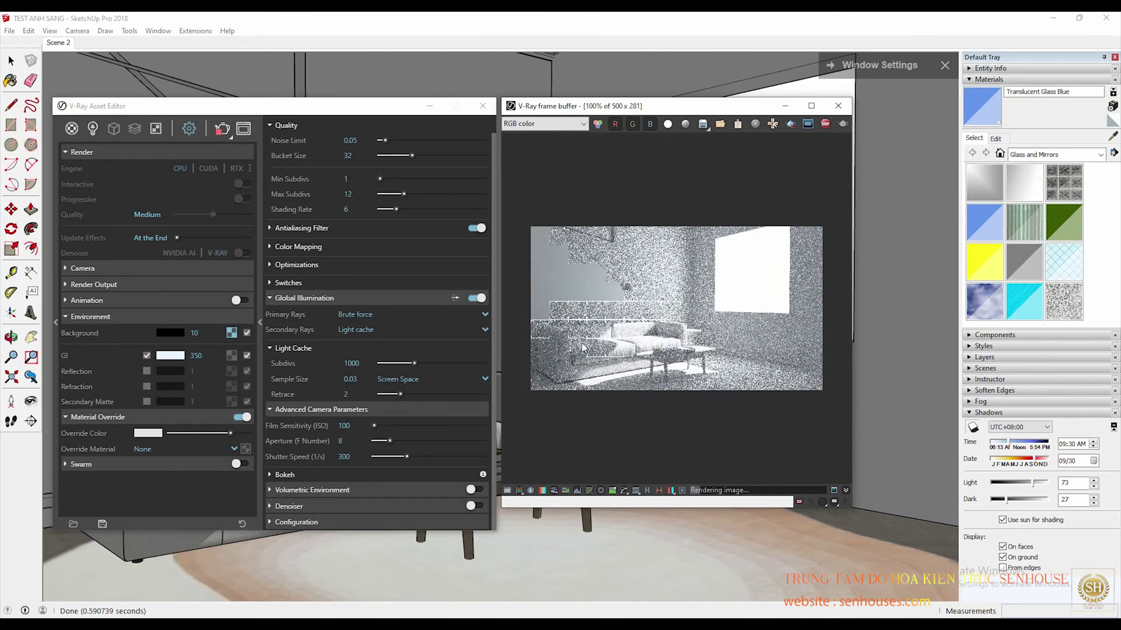
scroll(619, 389, up, 1)
scroll(618, 394, down, 1)
scroll(642, 356, down, 1)
scroll(666, 318, up, 1)
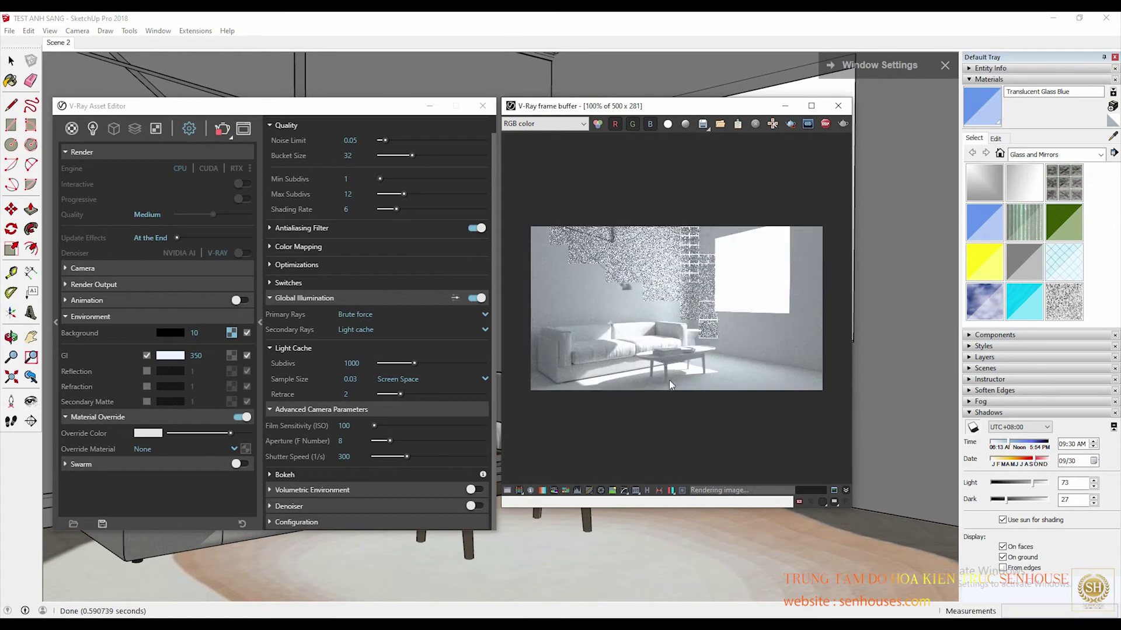
Inspect the white clay render full screen, then restore the frame buffer
click(812, 503)
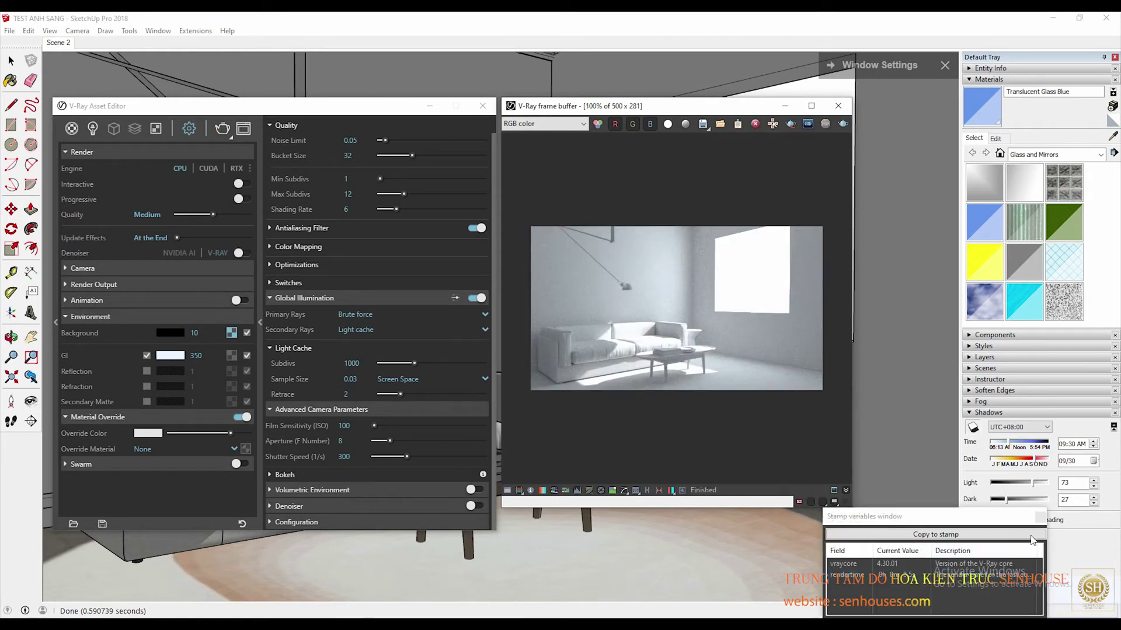
click(811, 503)
scroll(645, 373, up, 1)
scroll(644, 373, down, 1)
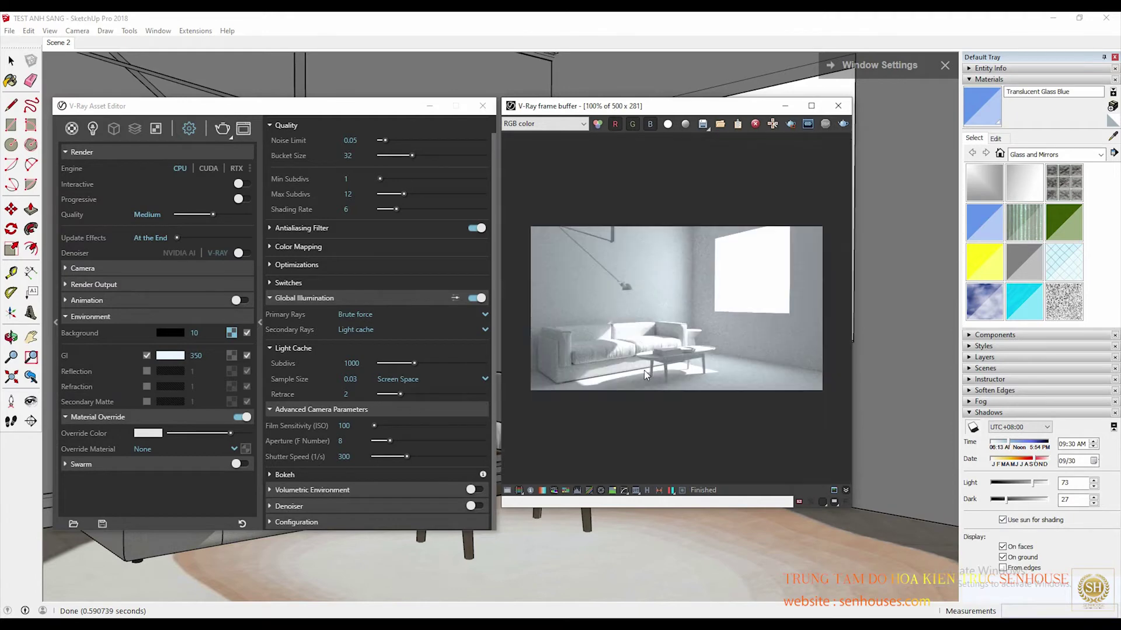
click(811, 106)
scroll(506, 402, up, 1)
scroll(496, 407, up, 1)
scroll(496, 407, down, 1)
scroll(496, 408, up, 1)
scroll(496, 408, down, 1)
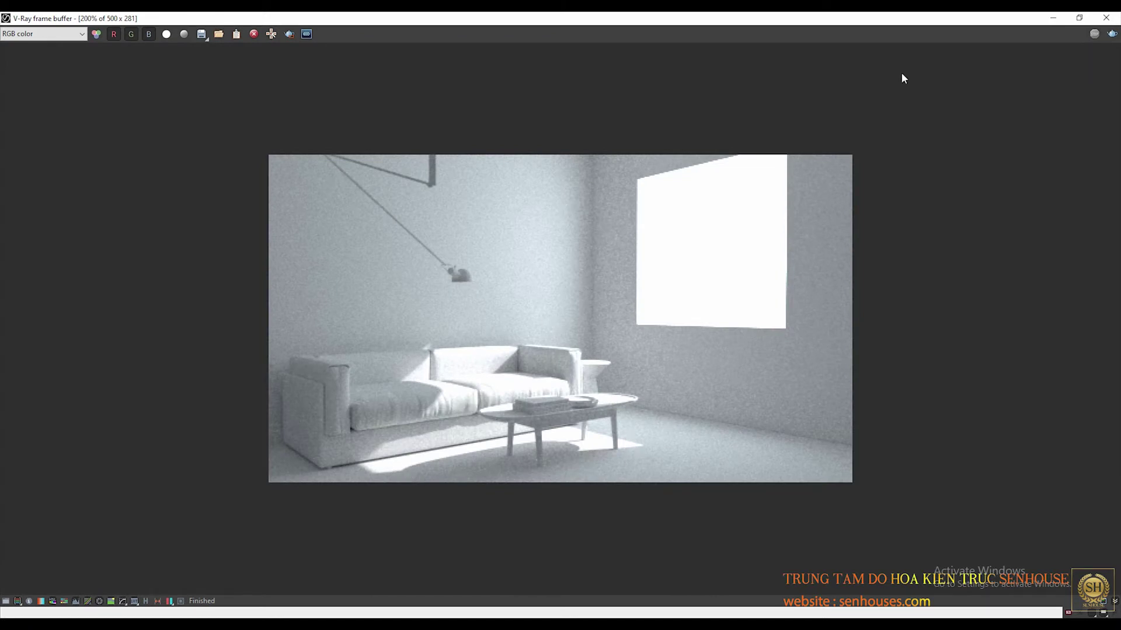
double_click(946, 16)
Set the override colour to pure red and render the room
click(147, 432)
mouse_move(385, 337)
mouse_down()
mouse_move(523, 233)
mouse_move(538, 350)
mouse_move(540, 235)
mouse_up()
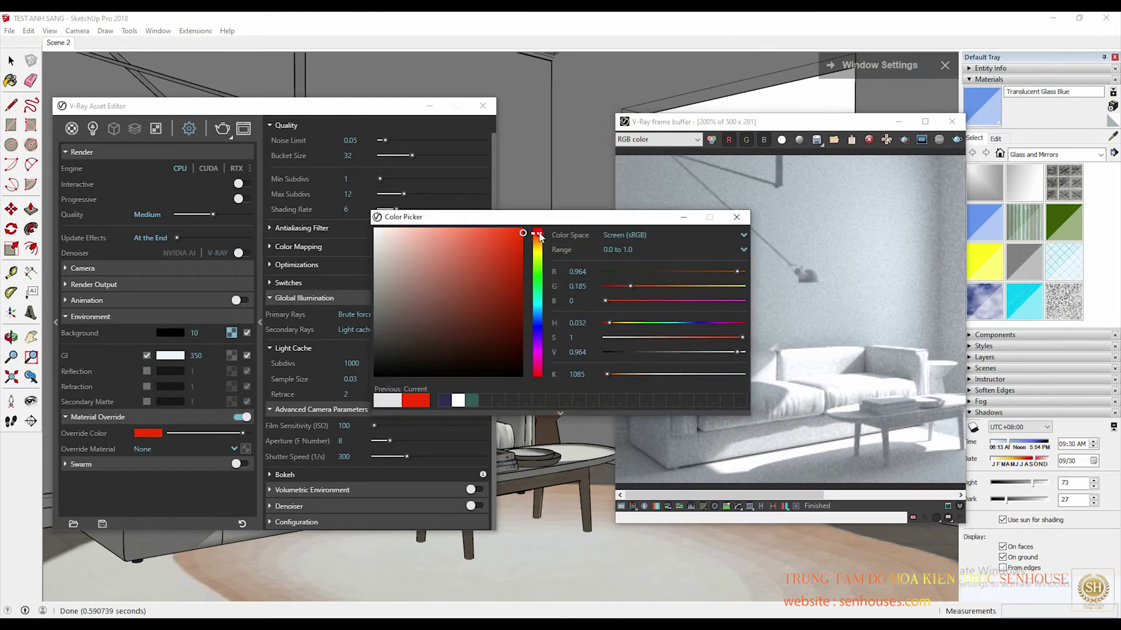
click(737, 217)
click(957, 139)
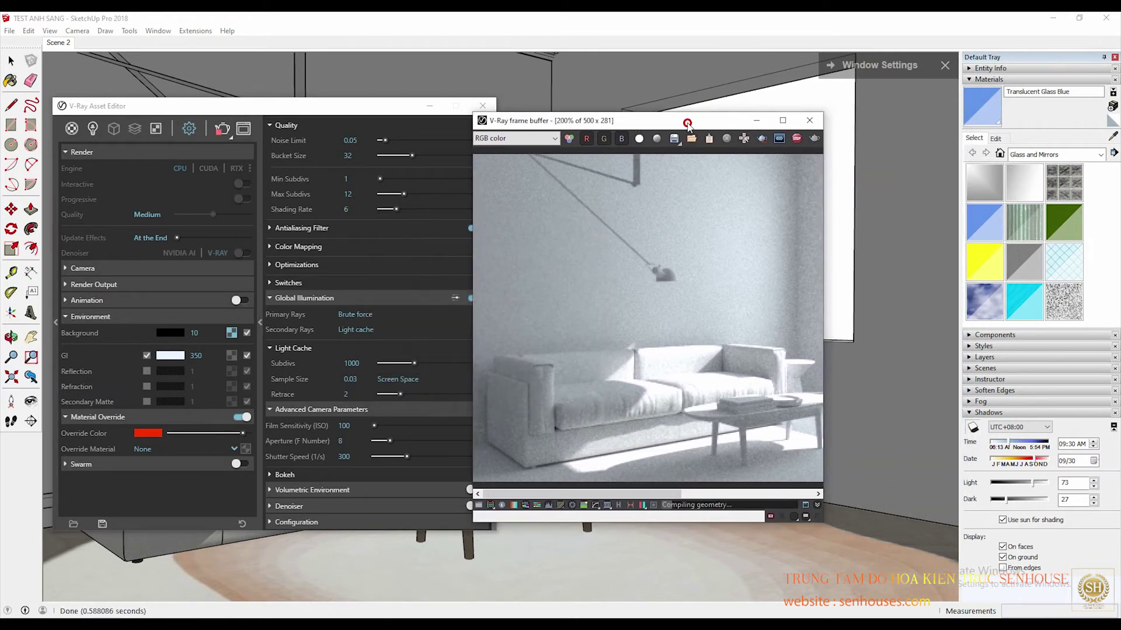
scroll(695, 353, up, 1)
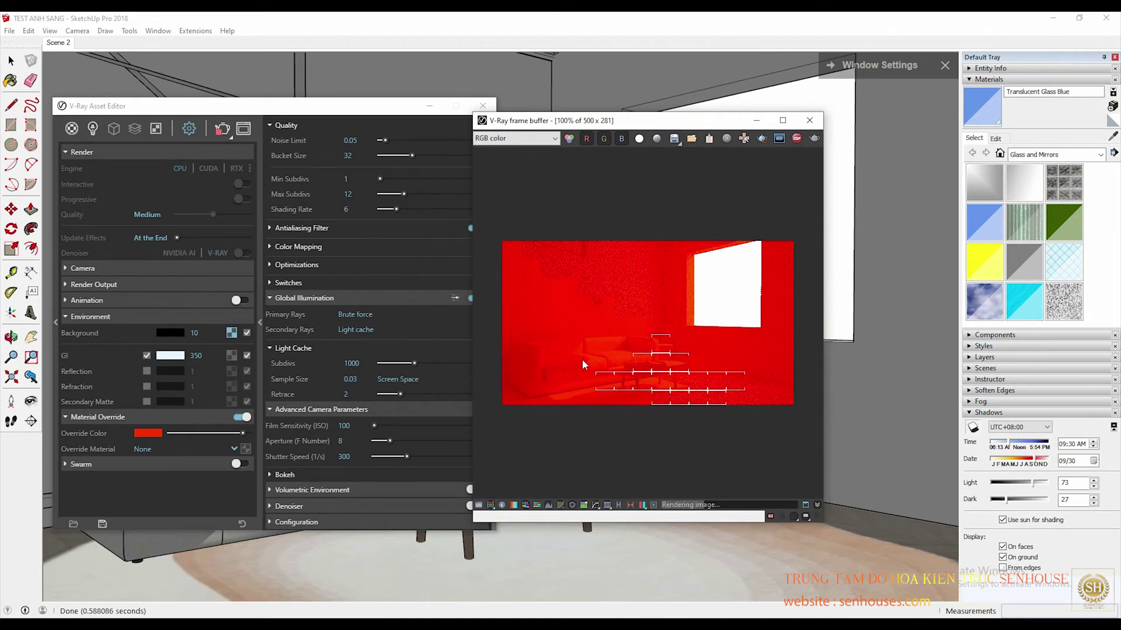
Change the override colour to light grey (0.784)
click(156, 433)
drag(392, 240, 361, 282)
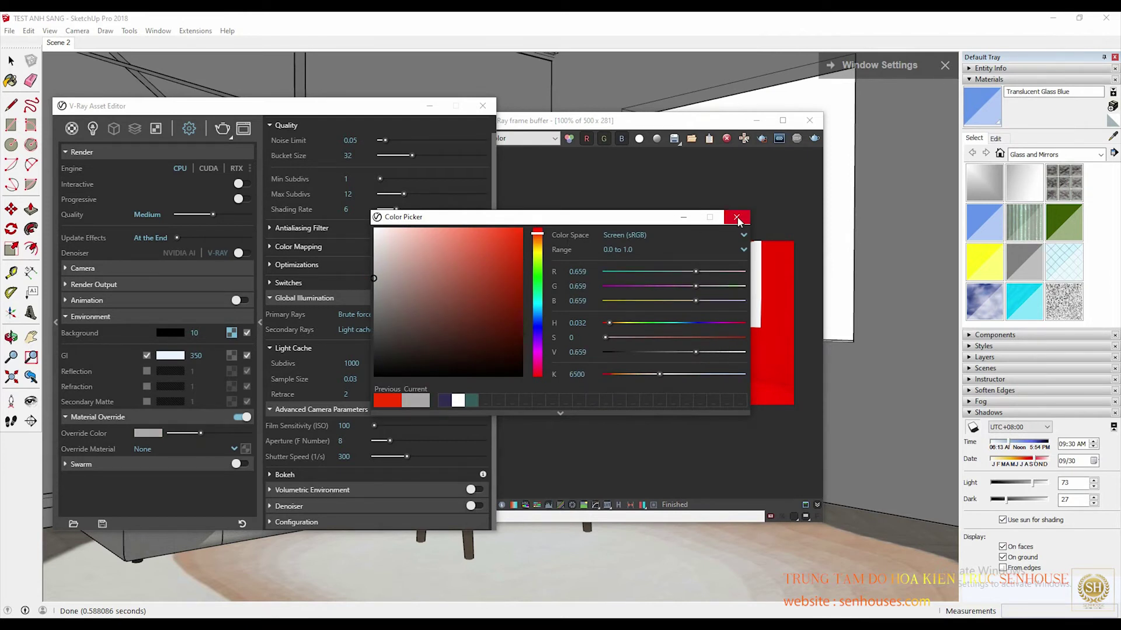
drag(407, 257, 365, 264)
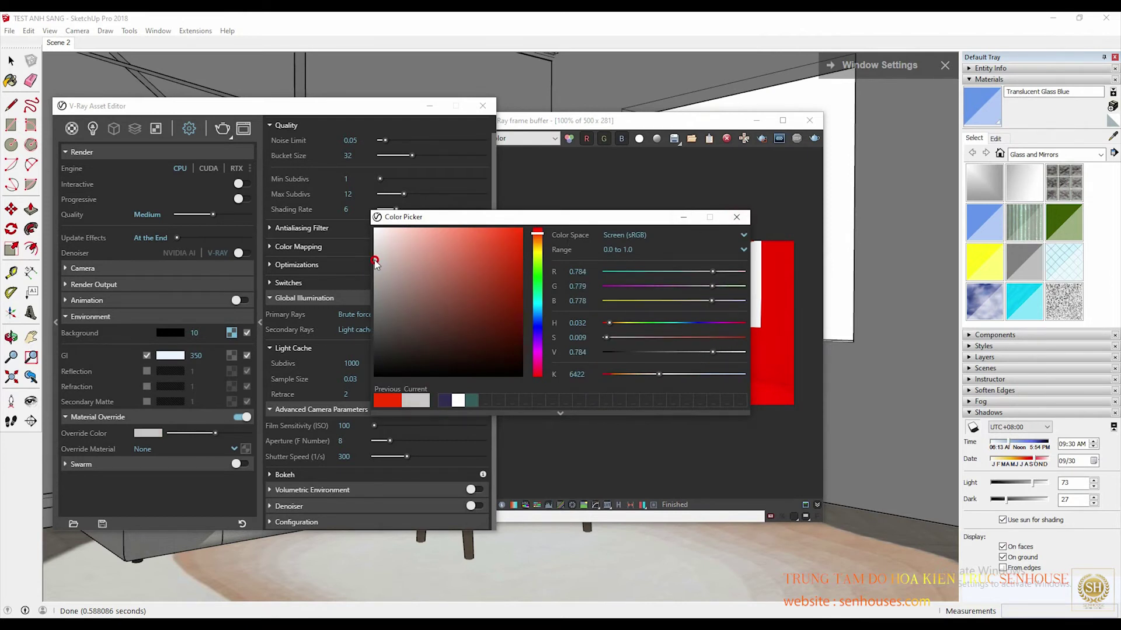
click(736, 217)
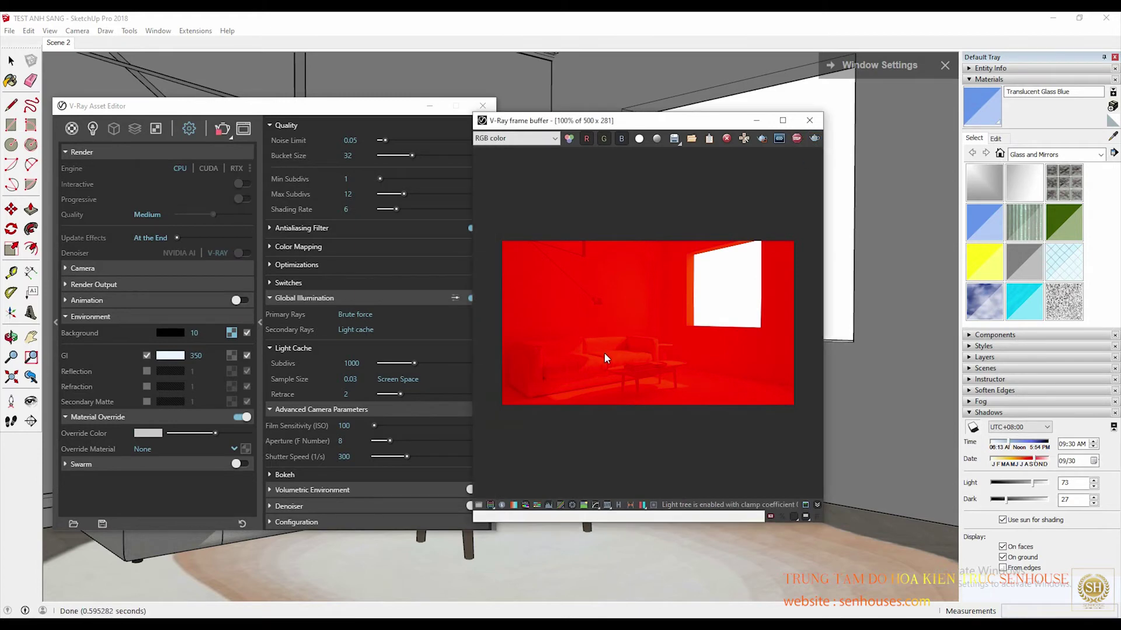
Review the grey clay render and move the frame buffer further right
scroll(655, 370, up, 1)
scroll(655, 369, down, 1)
scroll(603, 390, up, 1)
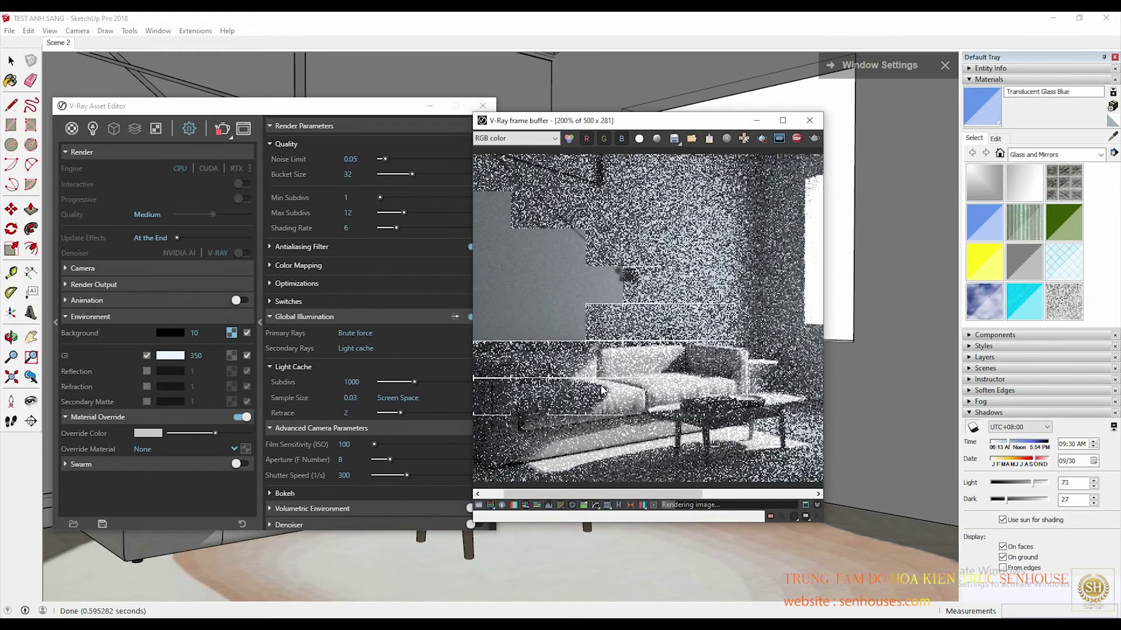
scroll(602, 390, down, 1)
scroll(620, 386, up, 1)
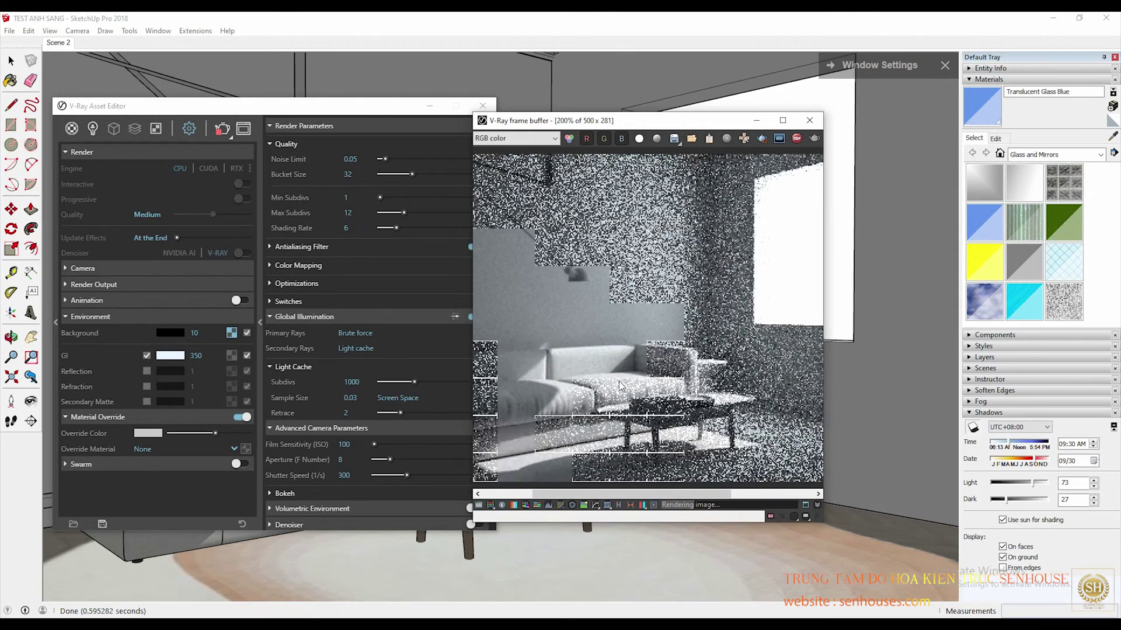
scroll(620, 385, down, 1)
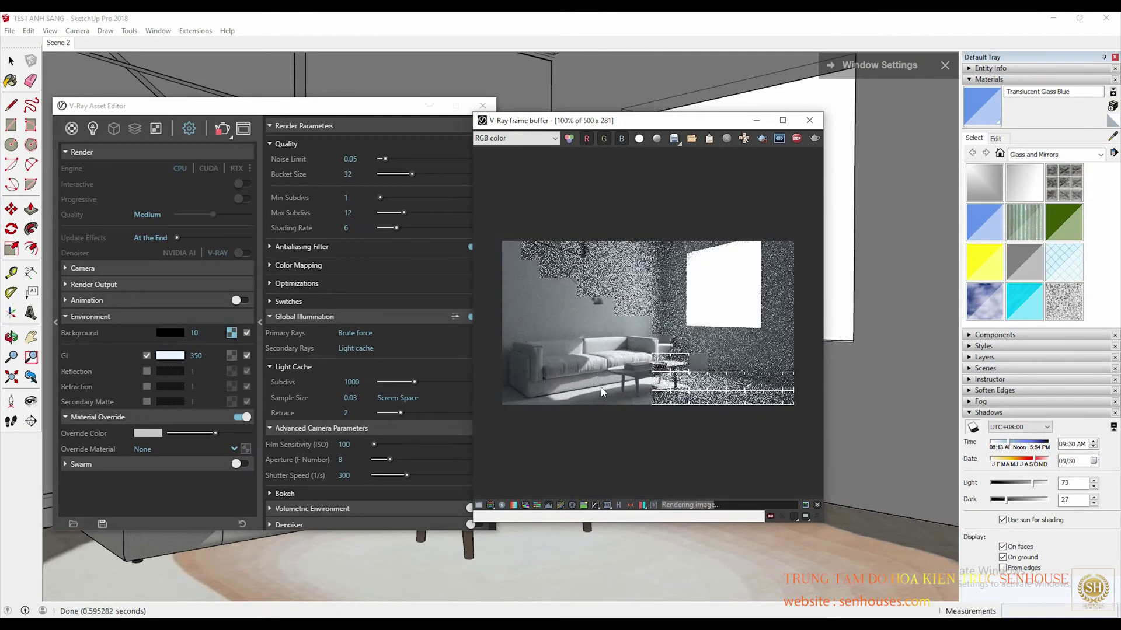
scroll(697, 432, up, 2)
scroll(594, 449, down, 1)
scroll(594, 443, down, 1)
scroll(594, 437, down, 1)
scroll(594, 435, down, 1)
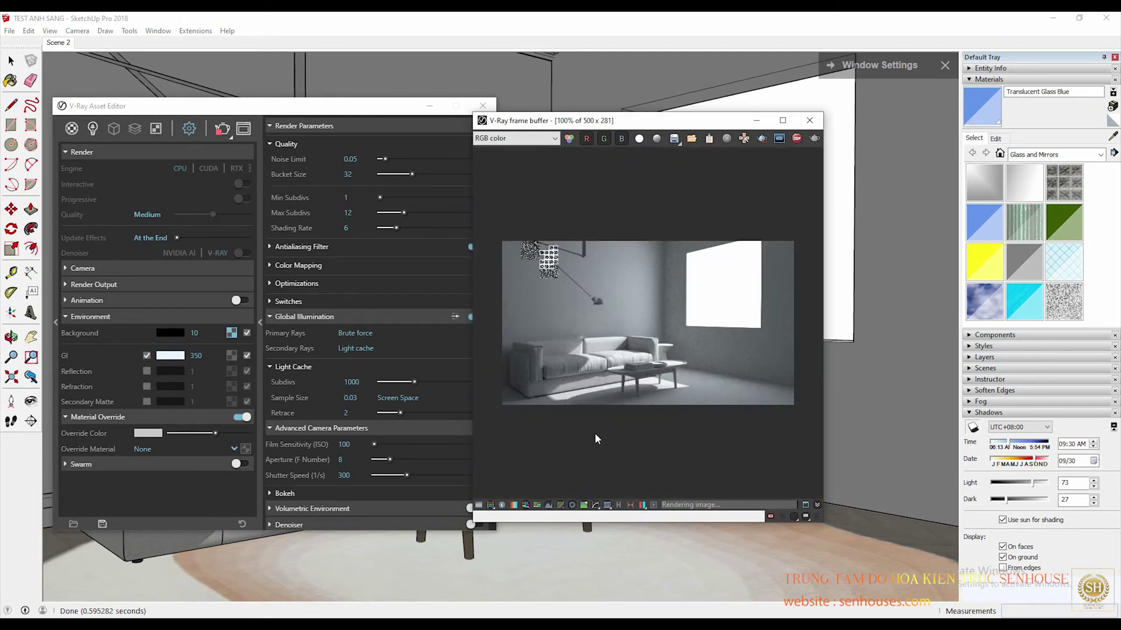
drag(652, 122, 833, 118)
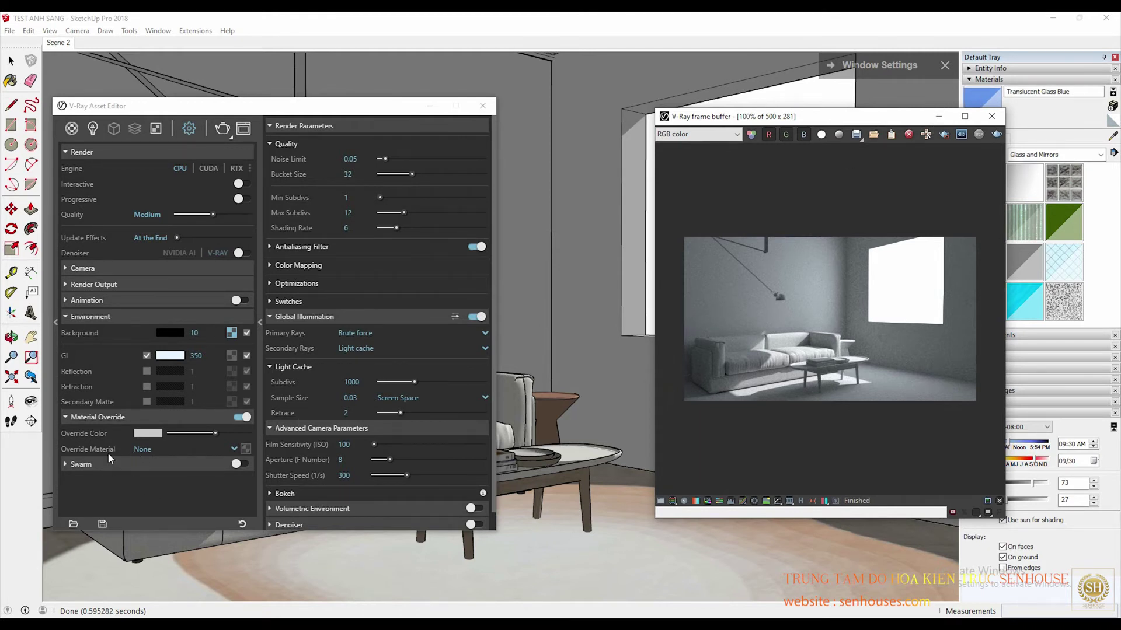
Use the Captura de Tela texture as the override material, render, and rearrange the windows
click(229, 449)
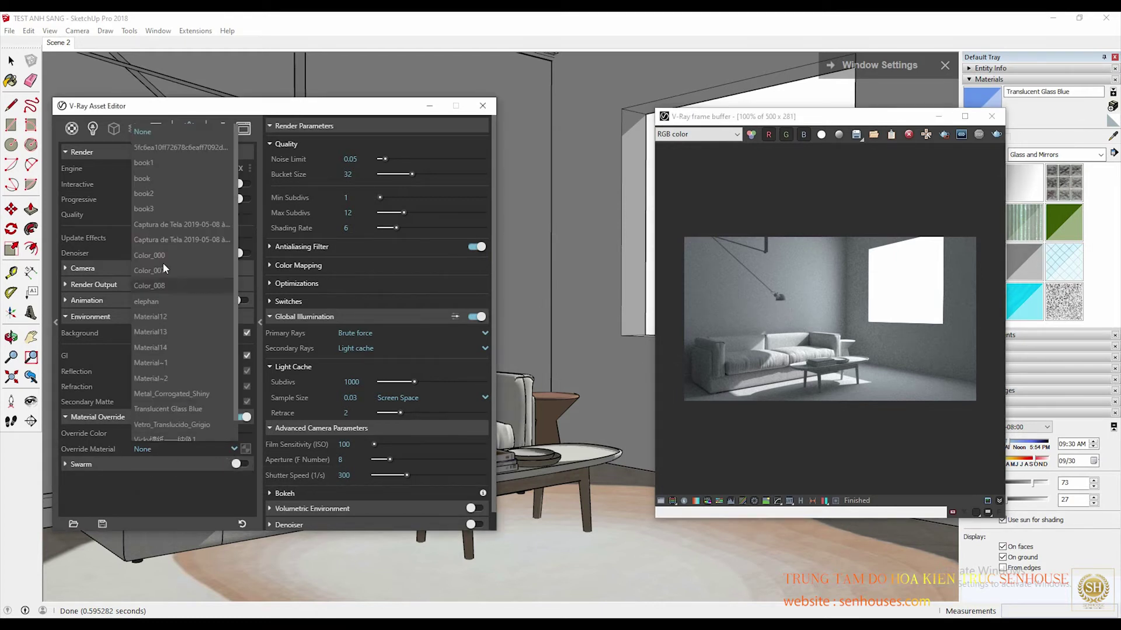
scroll(180, 316, down, 1)
scroll(178, 315, up, 2)
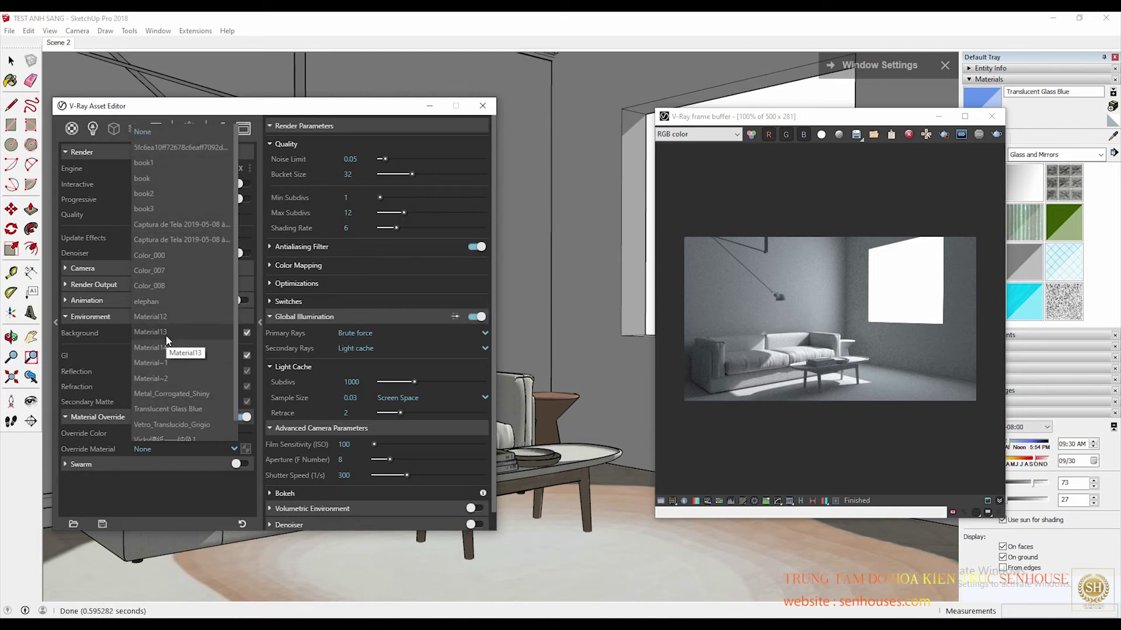
click(165, 241)
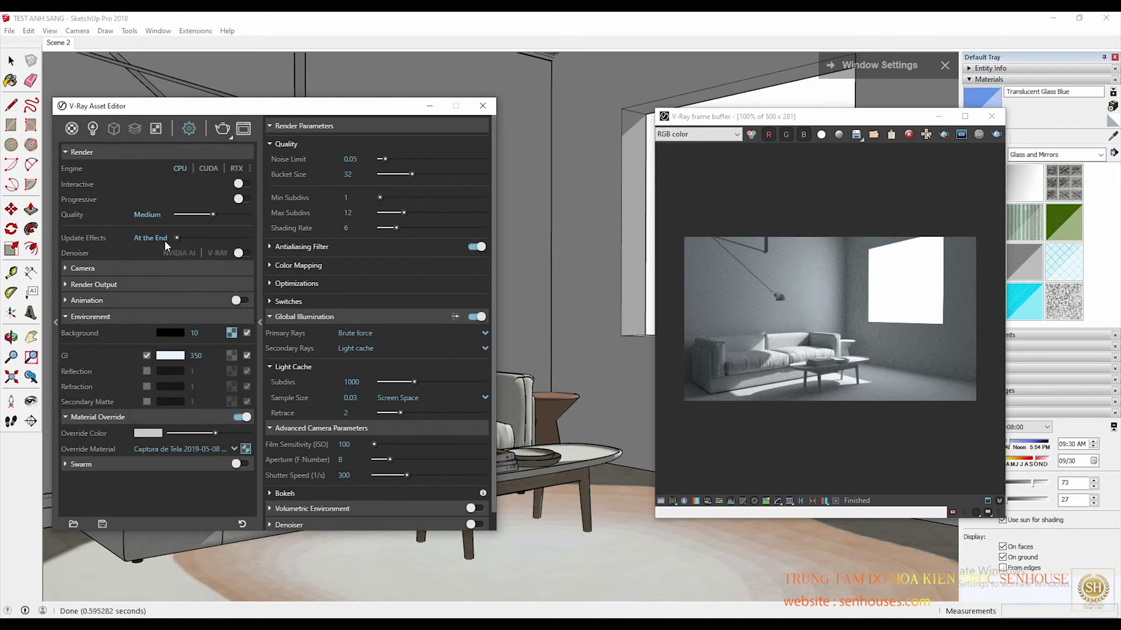
click(222, 130)
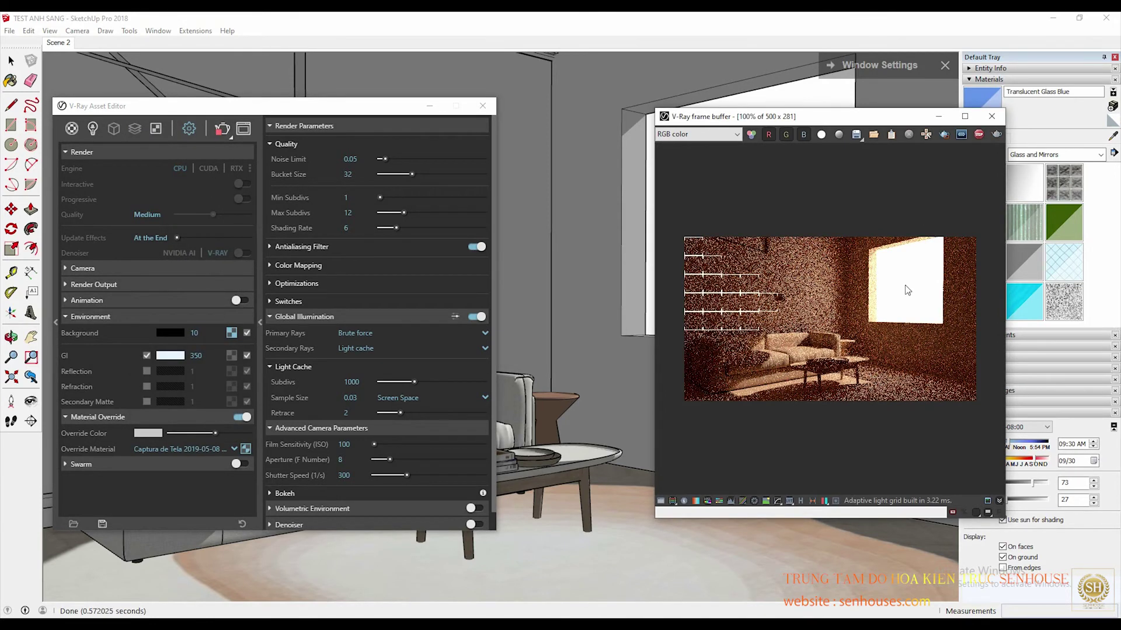
click(935, 121)
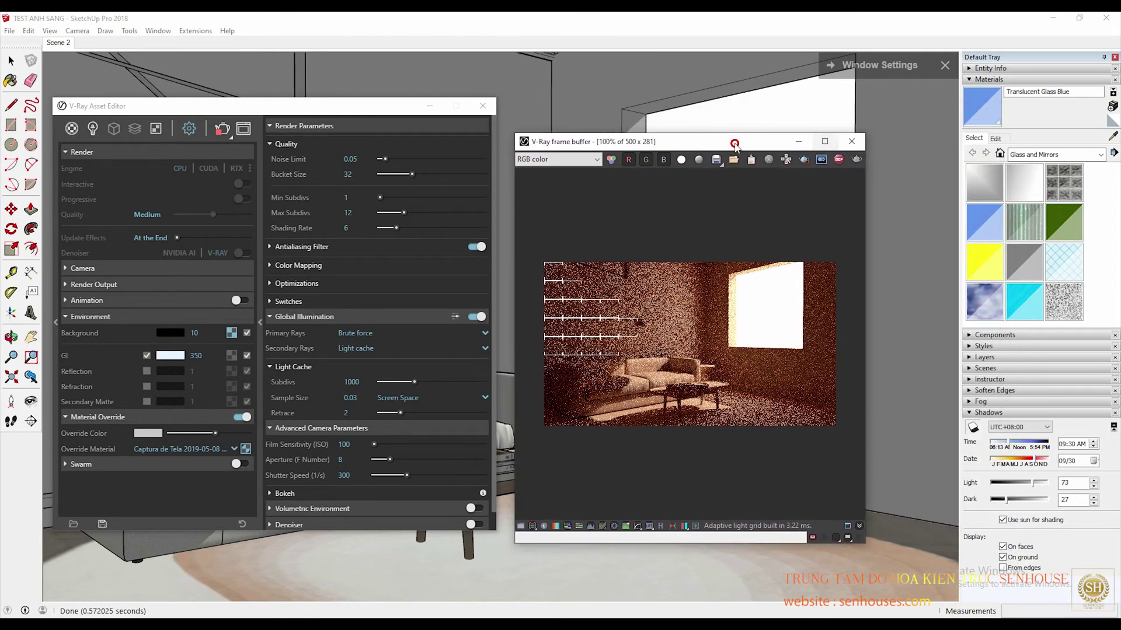
drag(270, 107, 411, 110)
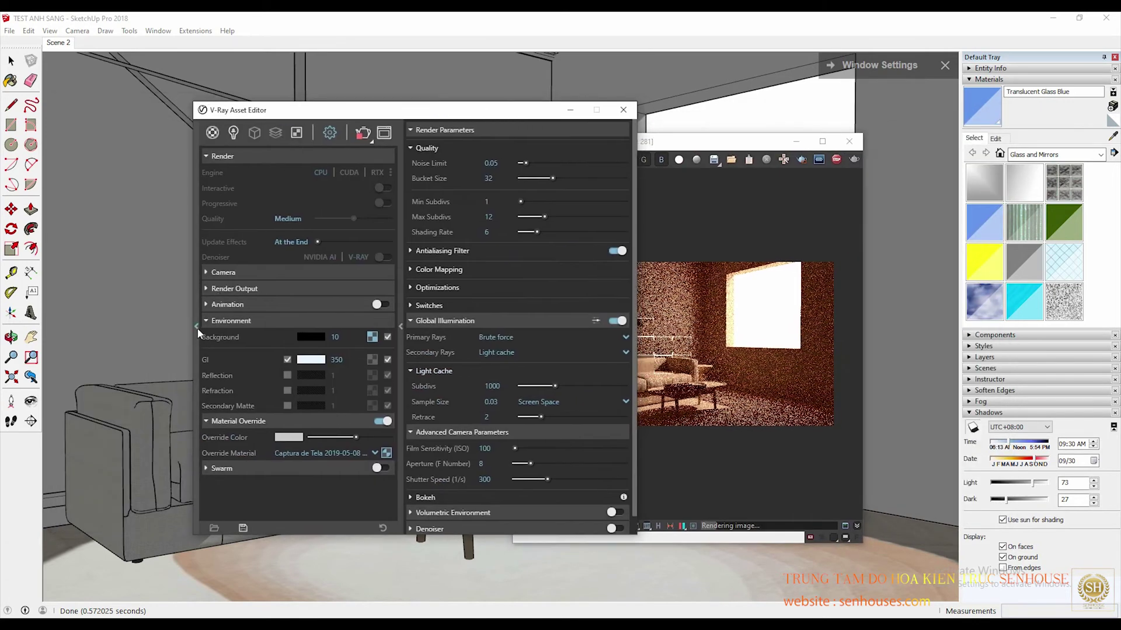
Add Bricks_Weathered_E03_1m from the asset library to the scene materials
click(198, 328)
drag(114, 117, 399, 117)
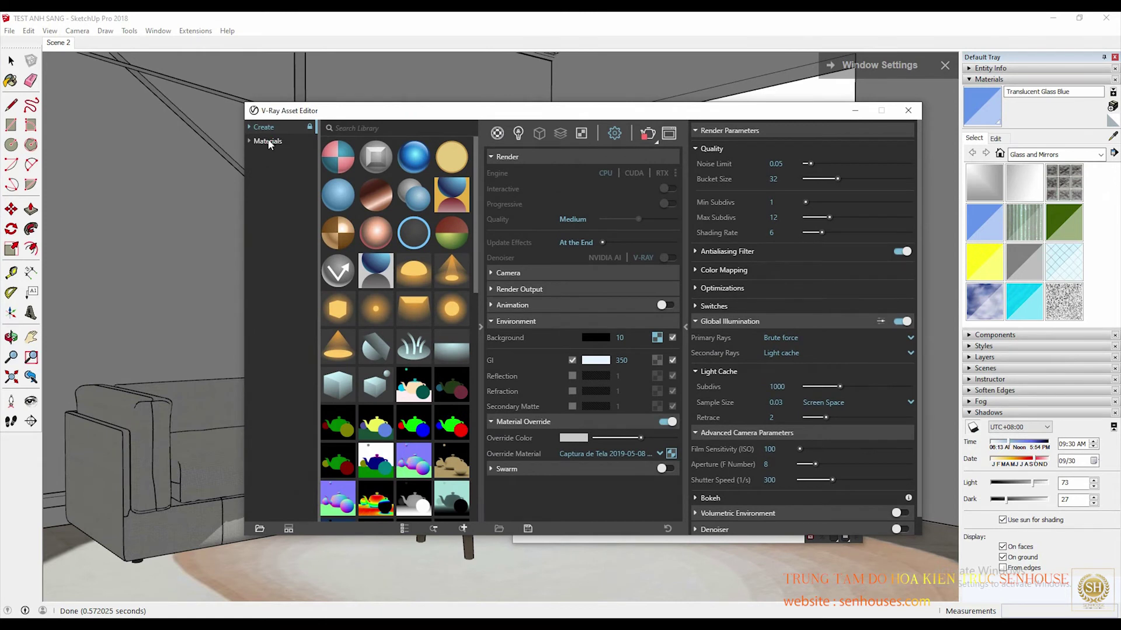
click(269, 141)
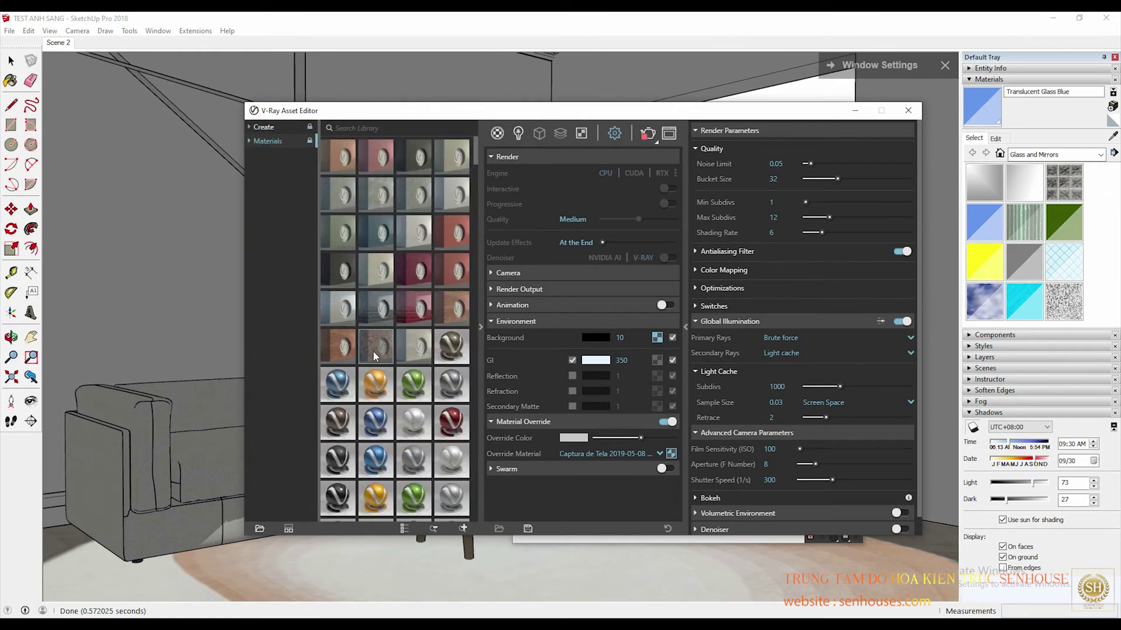
mouse_move(373, 348)
mouse_down()
mouse_move(458, 353)
mouse_move(497, 133)
mouse_up()
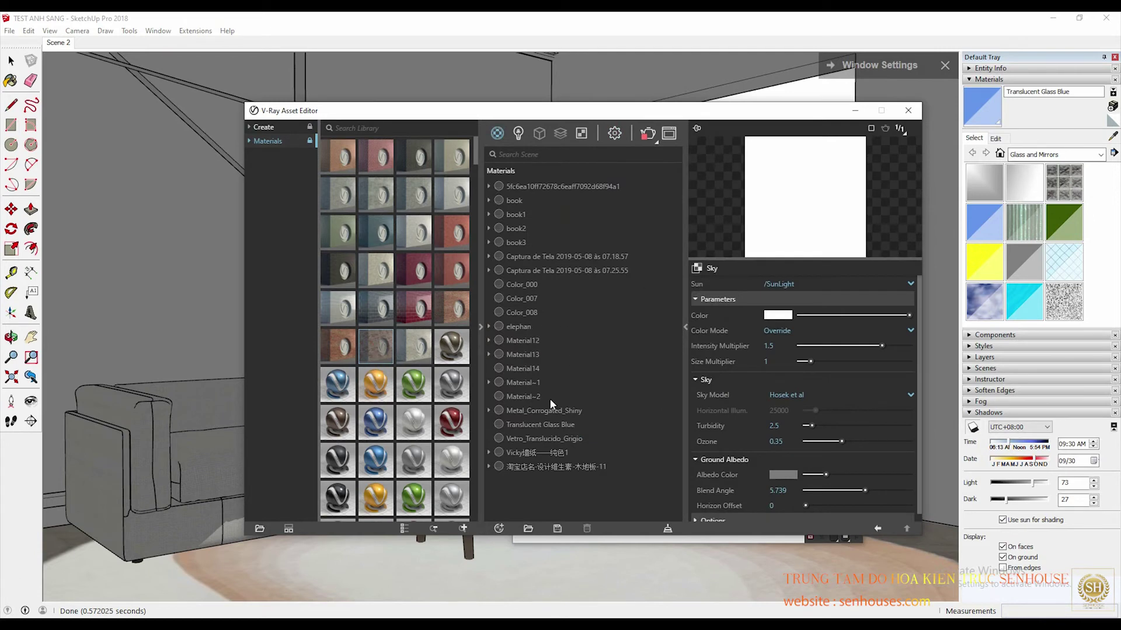
drag(379, 351, 562, 348)
Set Bricks_Weathered_E03_1m as the override material and start a test render
click(612, 134)
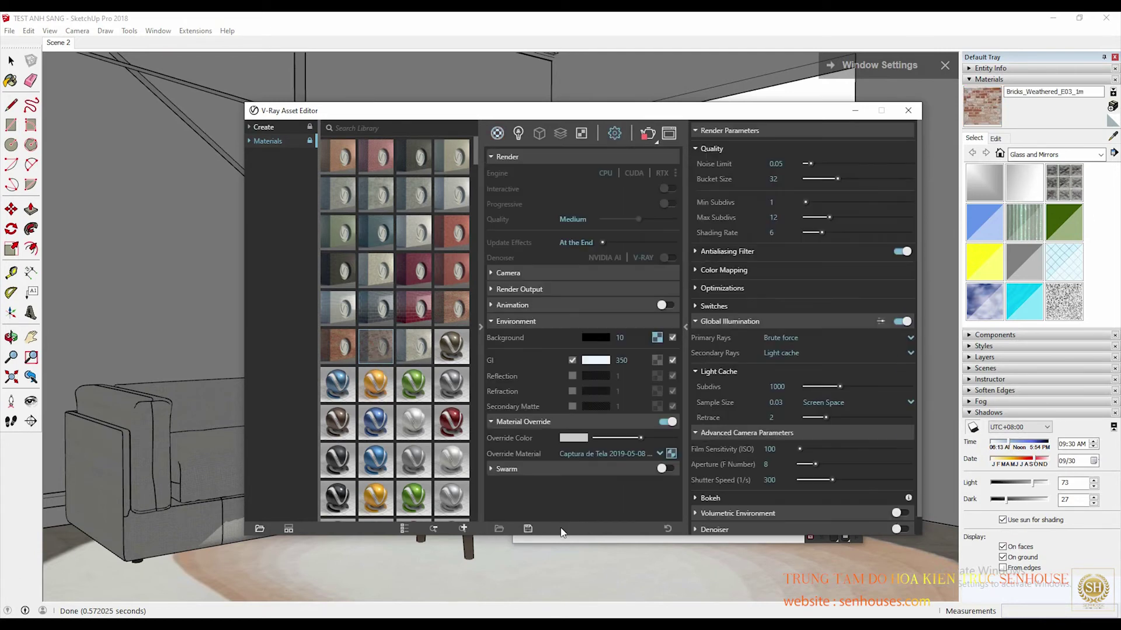
click(594, 454)
scroll(586, 414, up, 3)
click(603, 244)
click(648, 133)
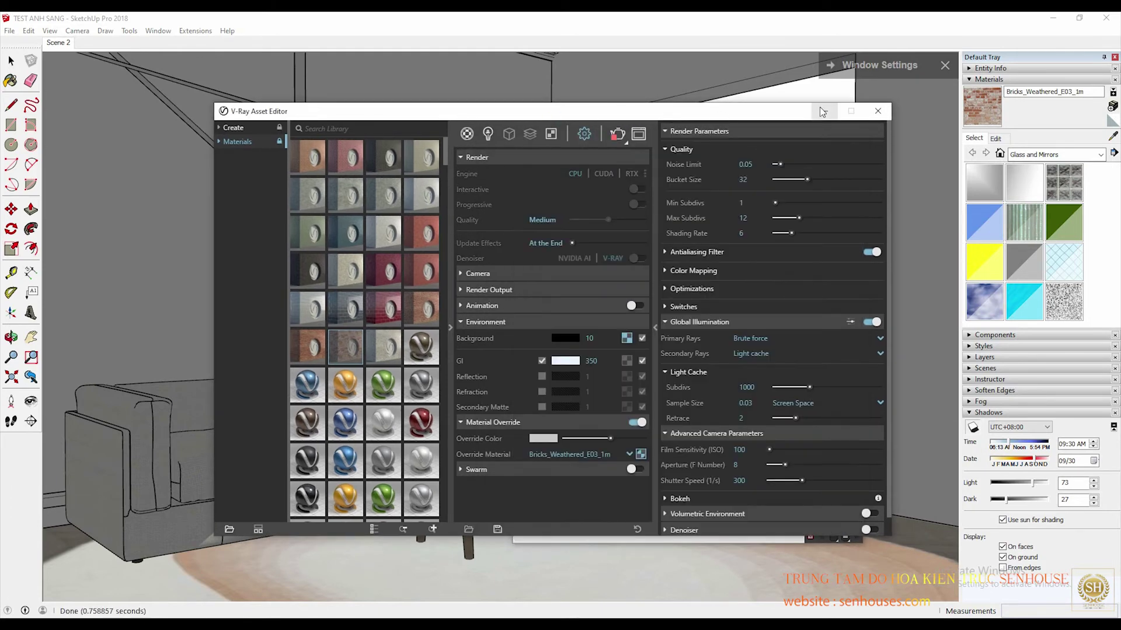
Zoom around the brick-override render, then bring the V-Ray render settings back in front
click(825, 110)
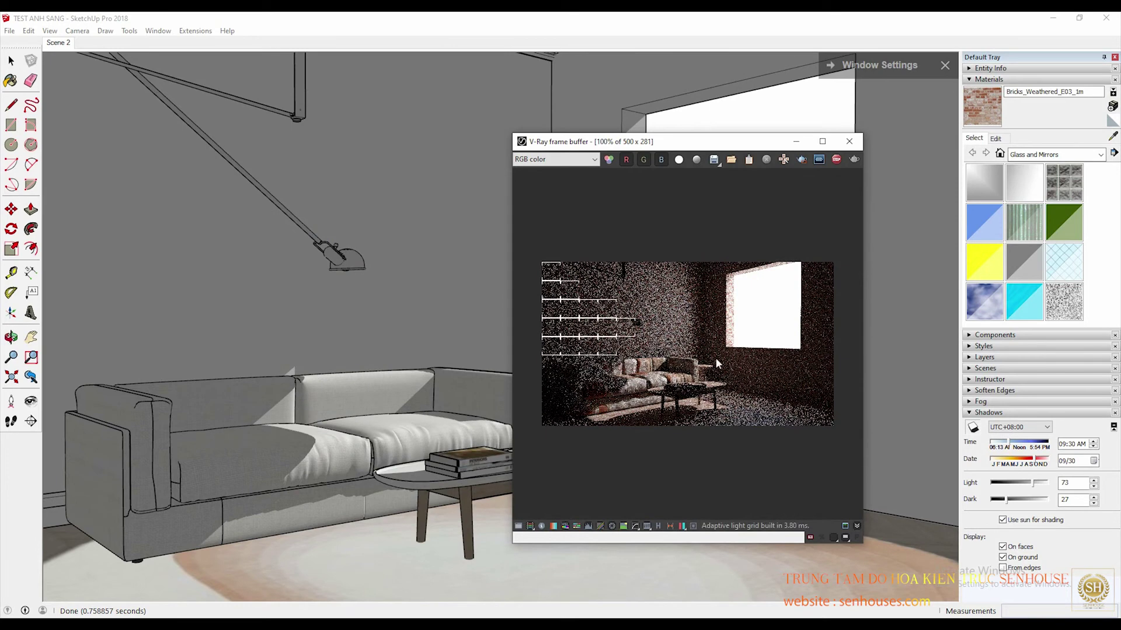
scroll(711, 317, up, 2)
scroll(751, 302, down, 2)
scroll(636, 397, up, 2)
scroll(621, 435, down, 2)
scroll(617, 437, down, 1)
scroll(619, 426, up, 1)
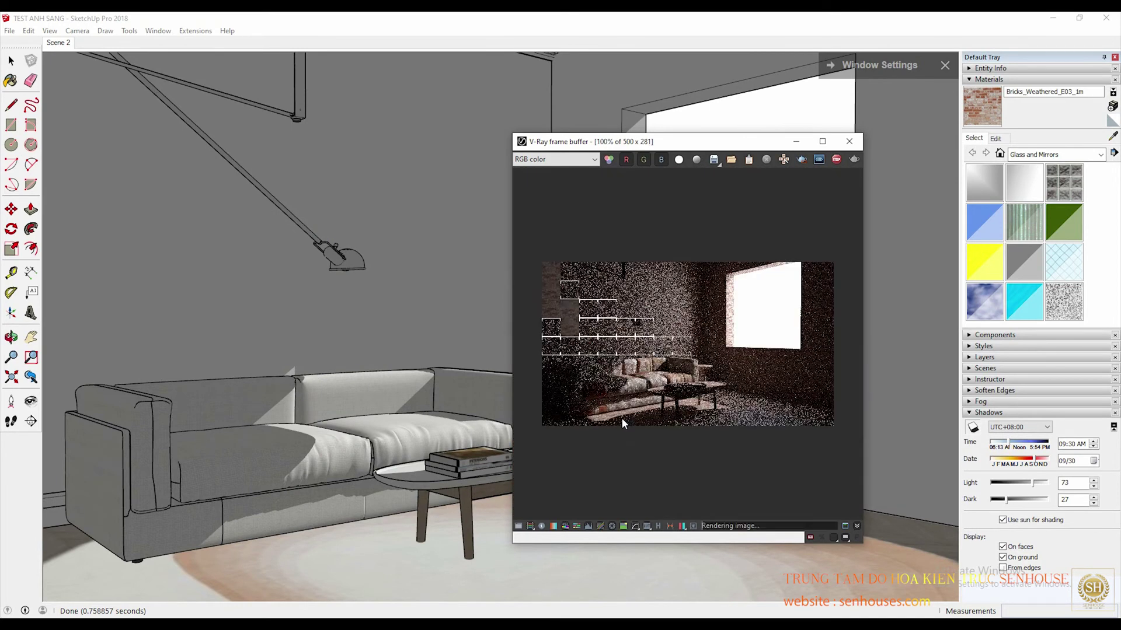
scroll(558, 328, up, 1)
scroll(631, 402, down, 1)
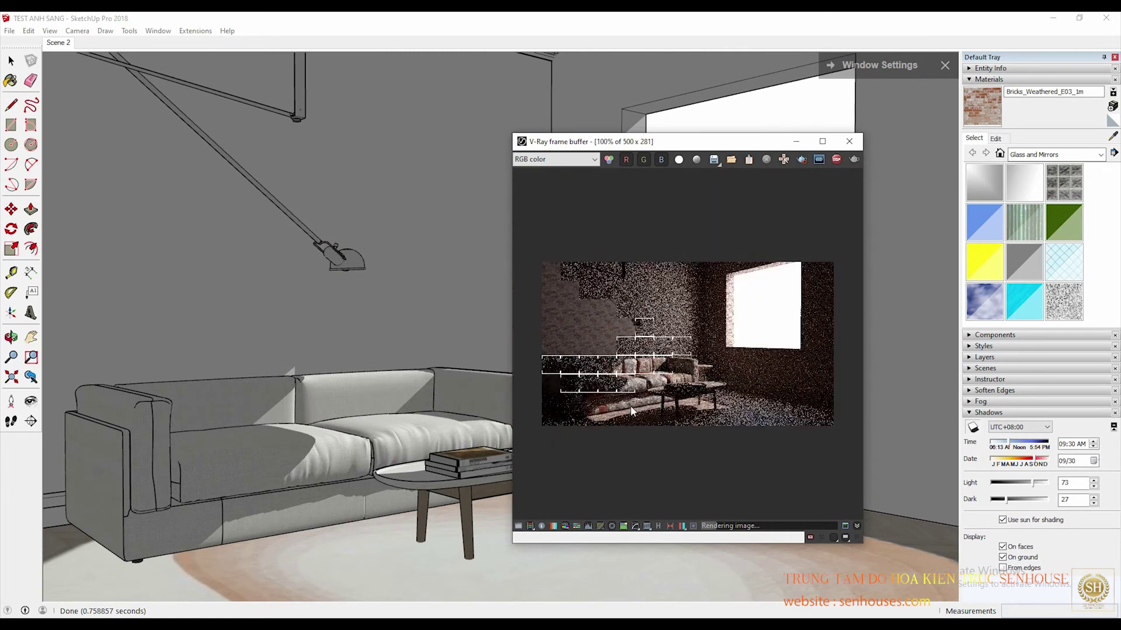
scroll(695, 407, up, 1)
scroll(695, 407, down, 1)
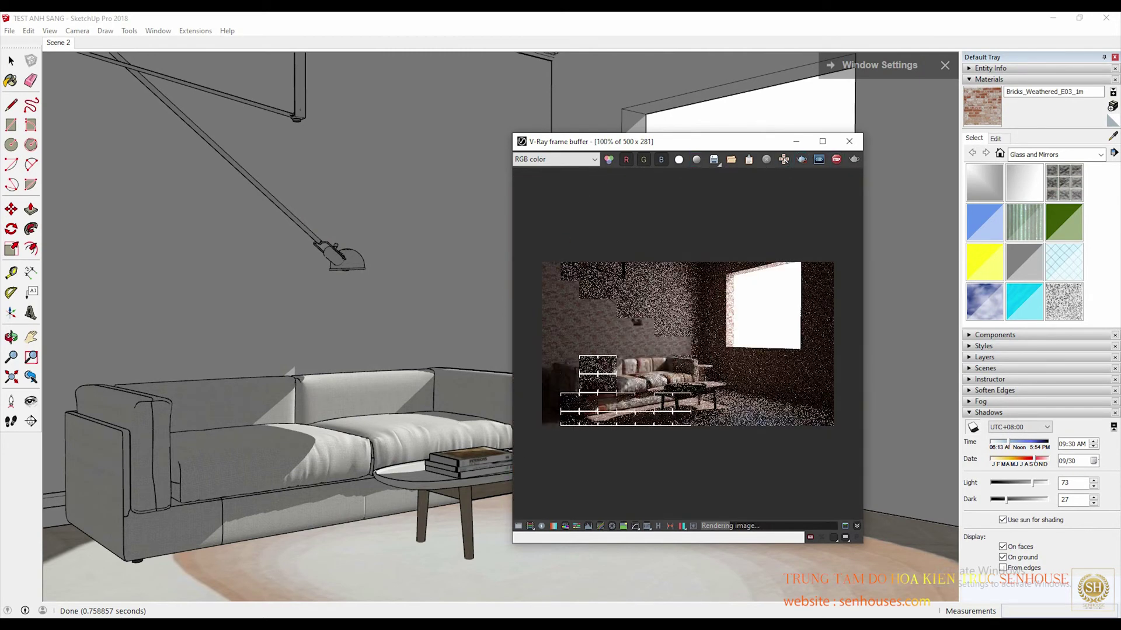
click(371, 572)
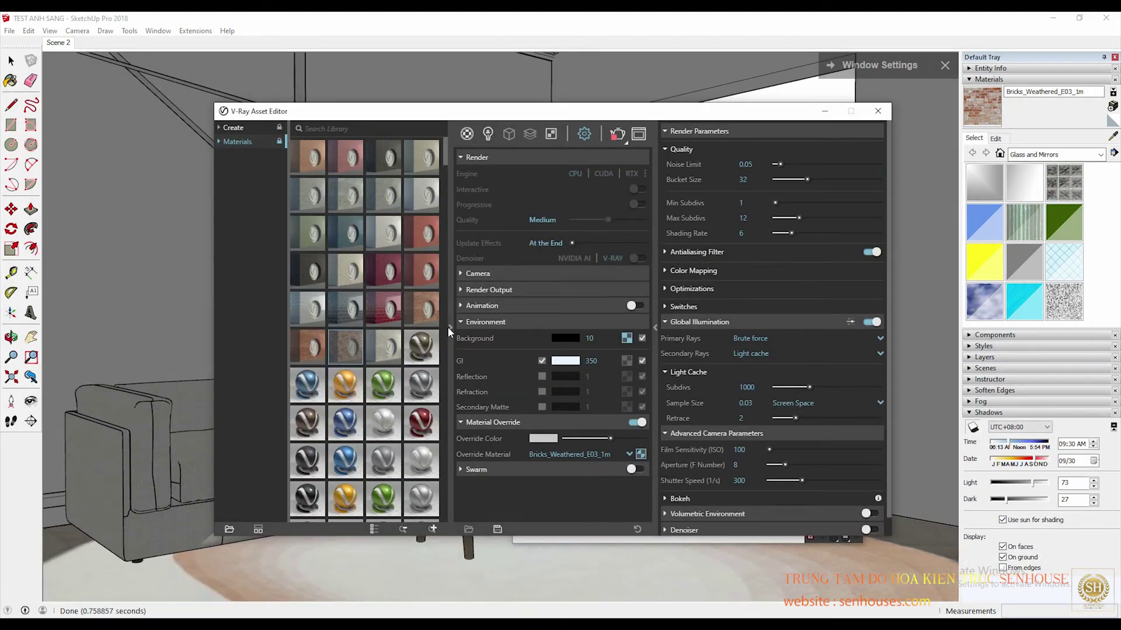
Keep Bricks_Weathered_E03_1m as the override, move the settings aside, and let the render finish
click(450, 327)
click(592, 454)
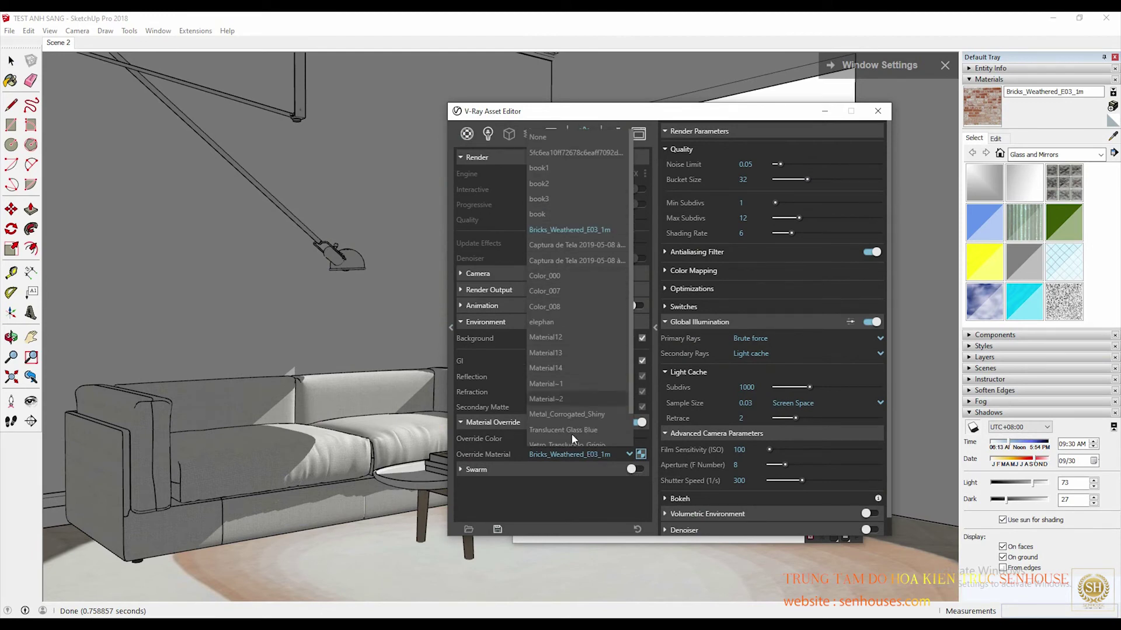
click(573, 454)
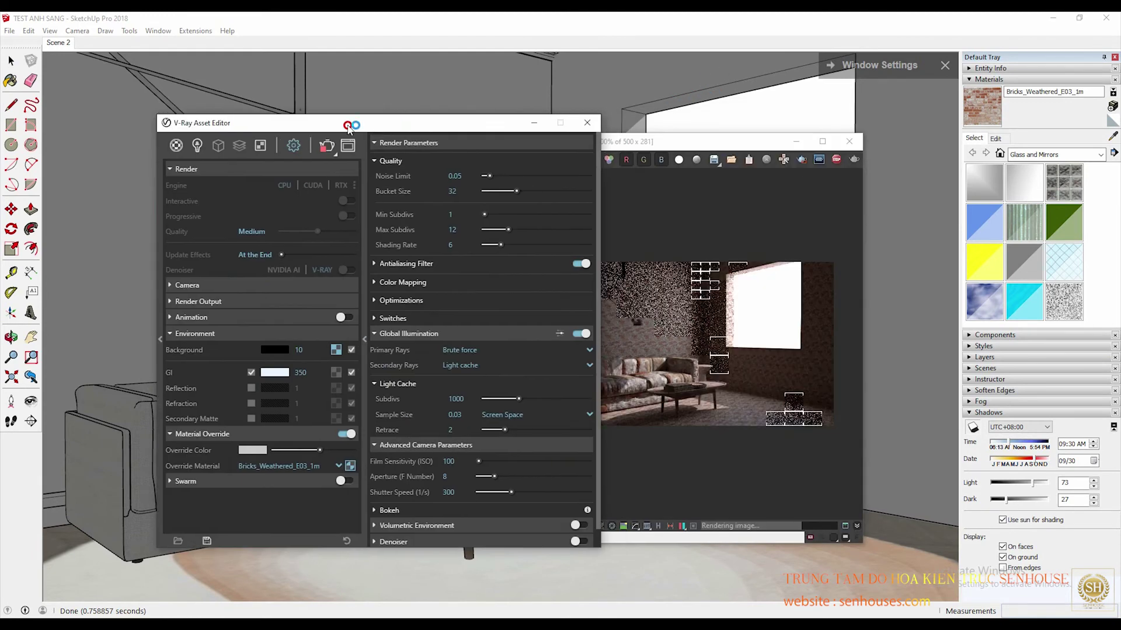
drag(686, 115, 509, 140)
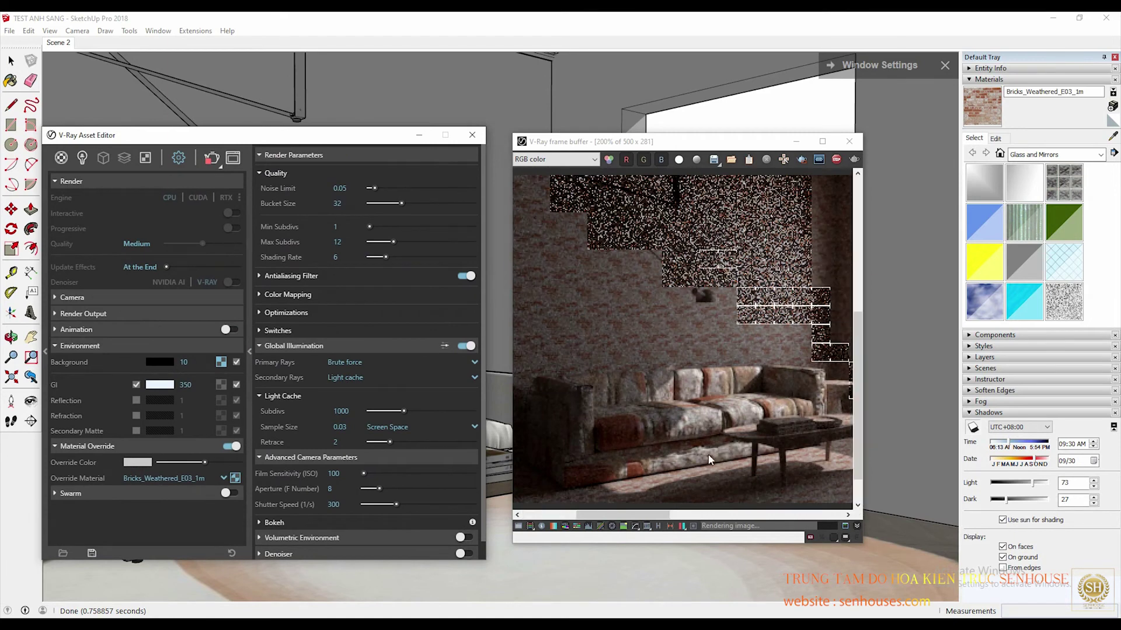
scroll(708, 454, up, 1)
scroll(680, 410, down, 2)
scroll(719, 403, up, 1)
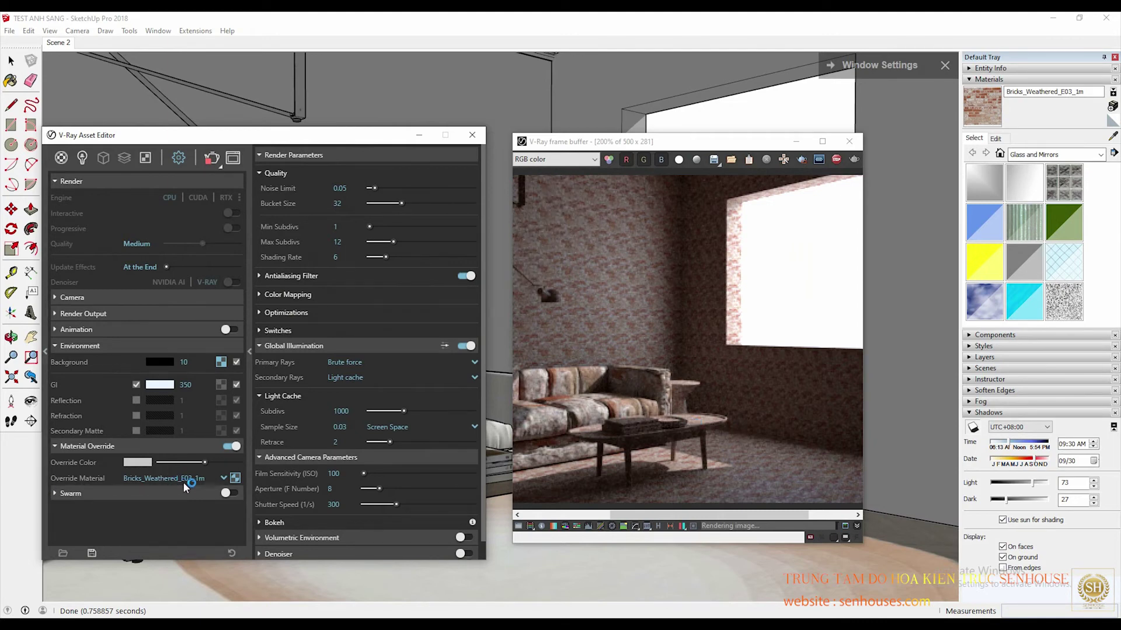
scroll(607, 367, down, 1)
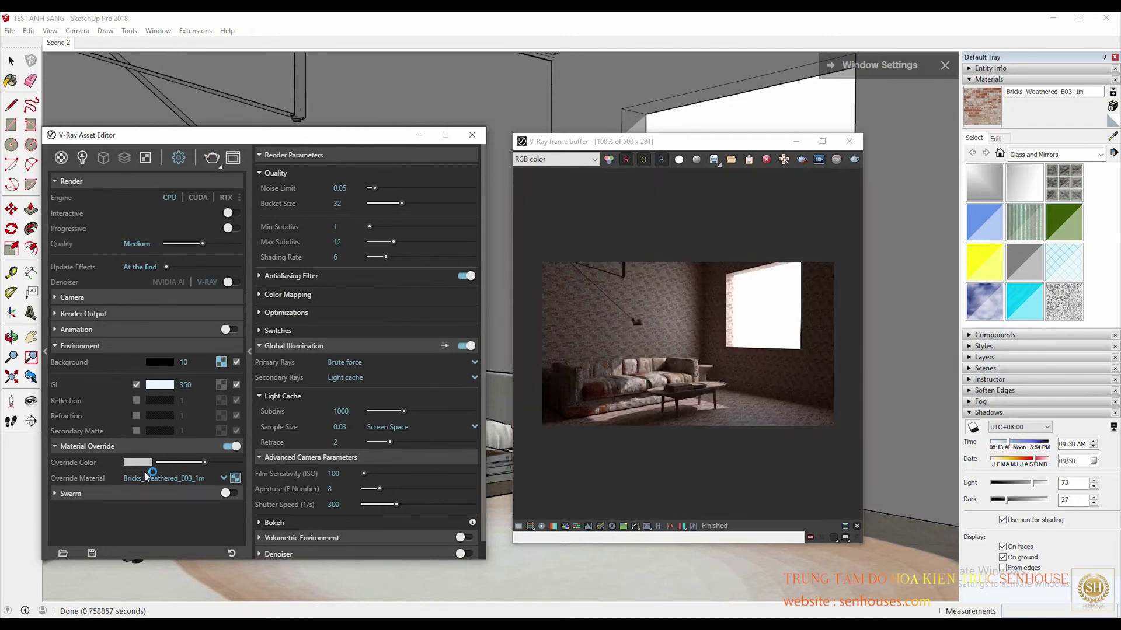
Set the override material to None, preview the plain clay render, and close it
click(183, 480)
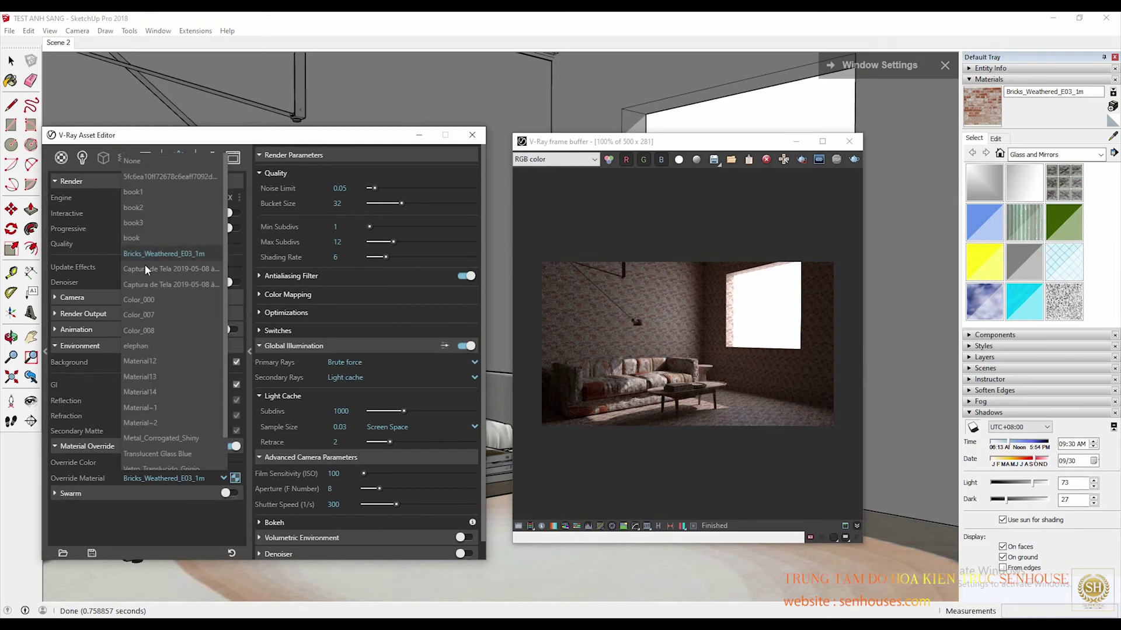
click(125, 163)
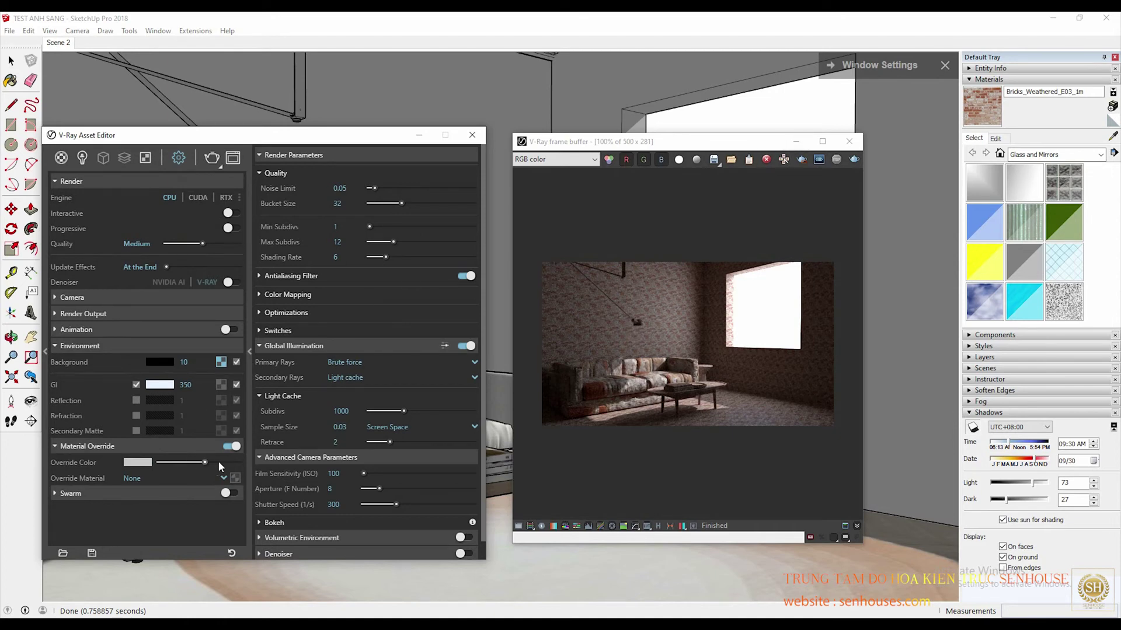
click(849, 163)
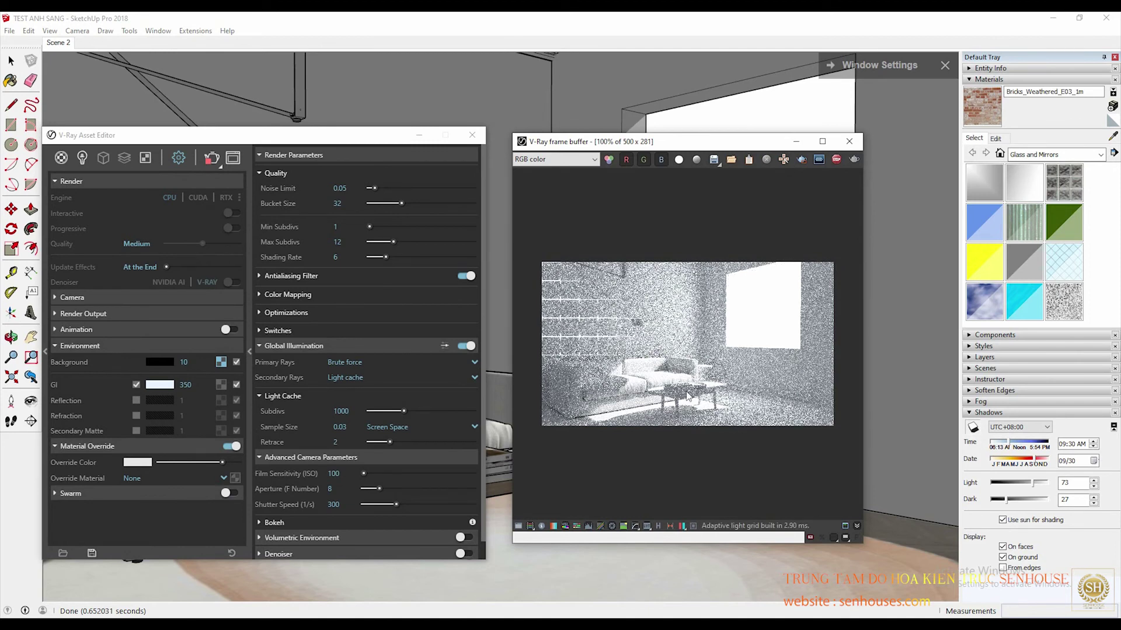
click(849, 141)
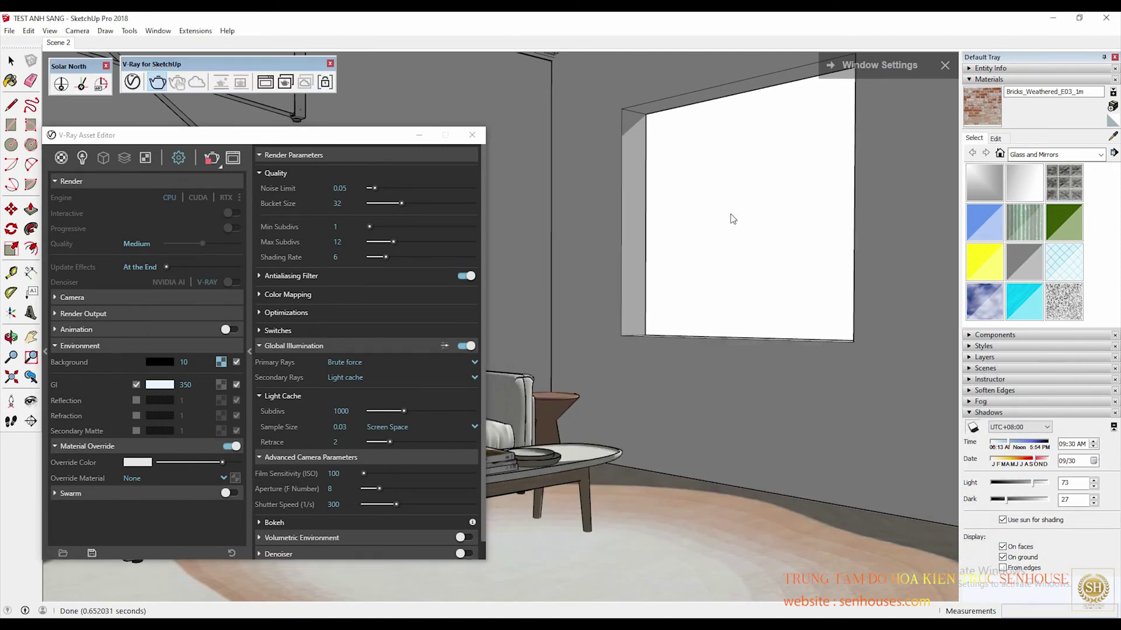
Select all model entities and look for the option to reveal hidden geometry
click(29, 30)
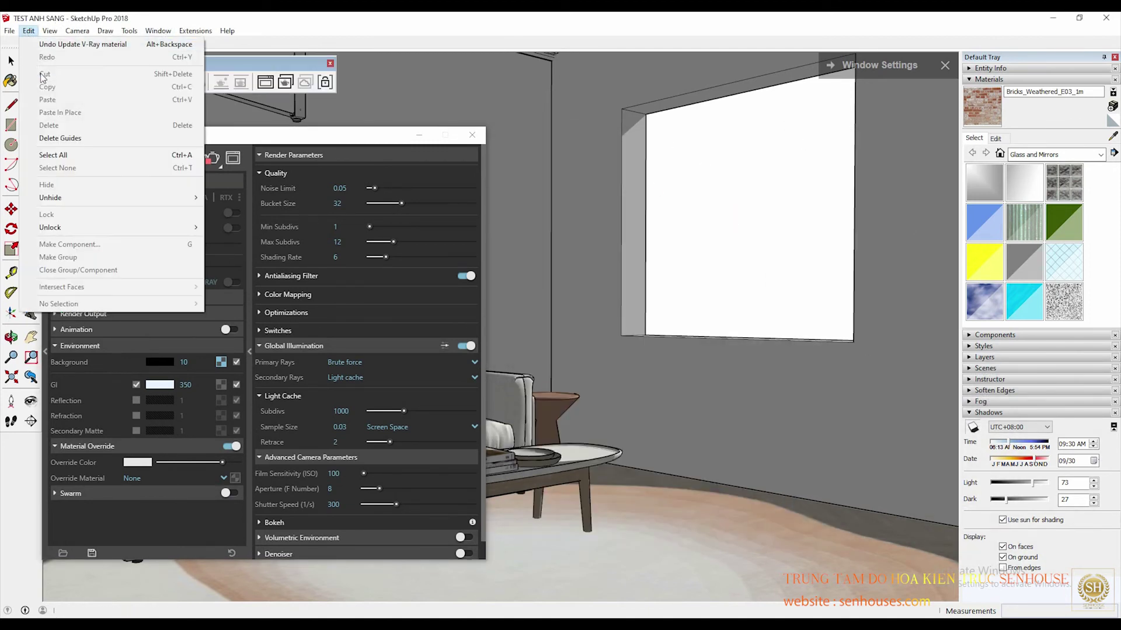
click(63, 156)
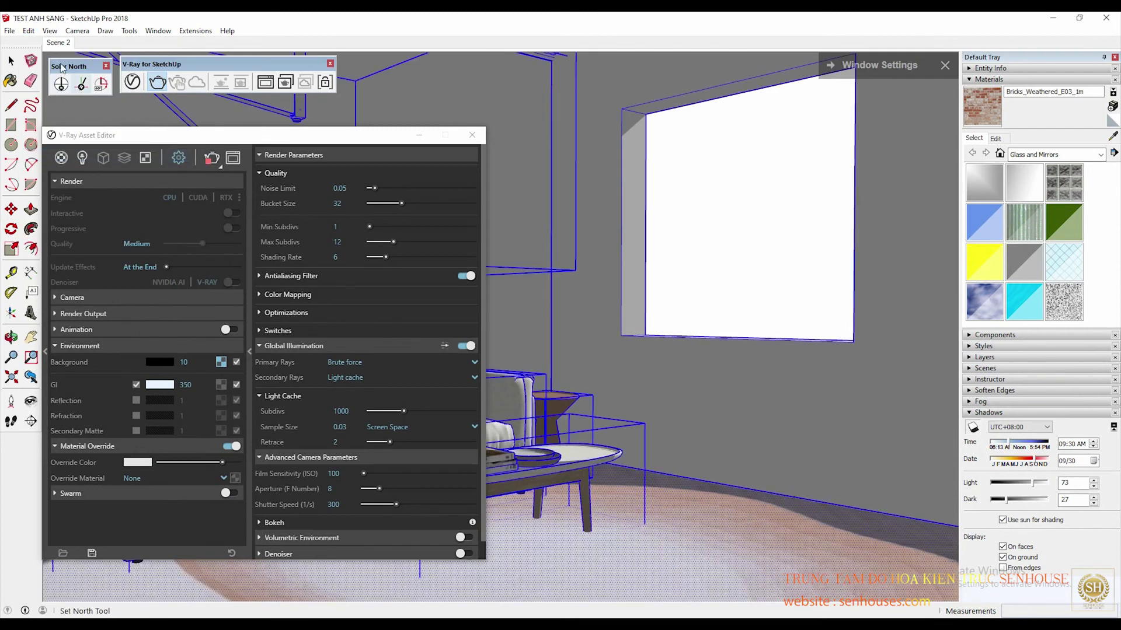
click(28, 31)
click(49, 30)
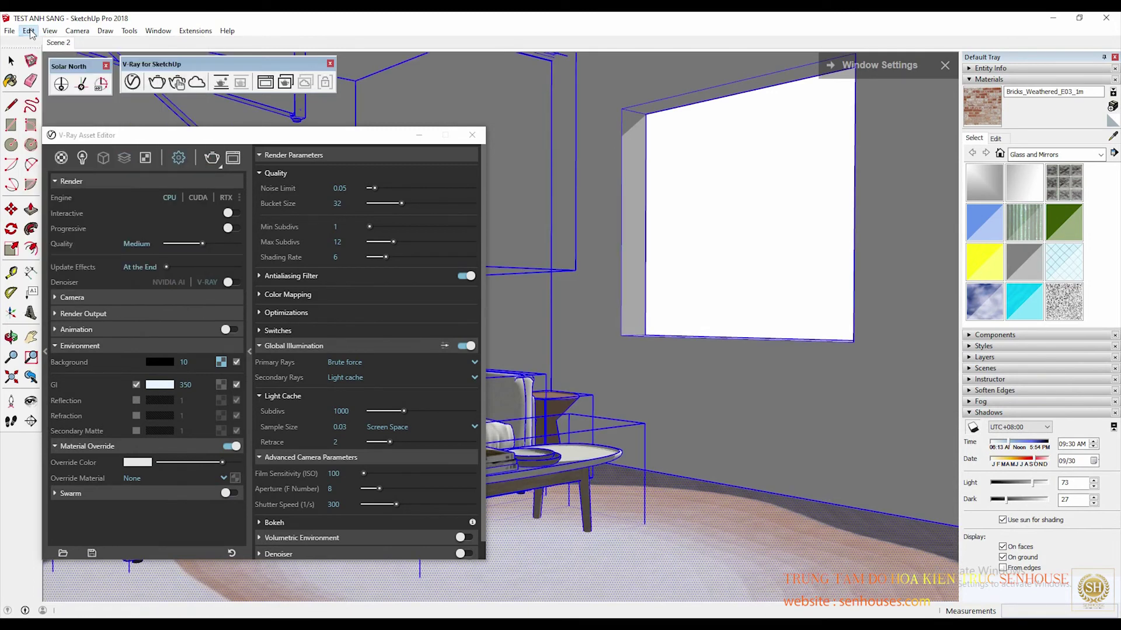
click(29, 31)
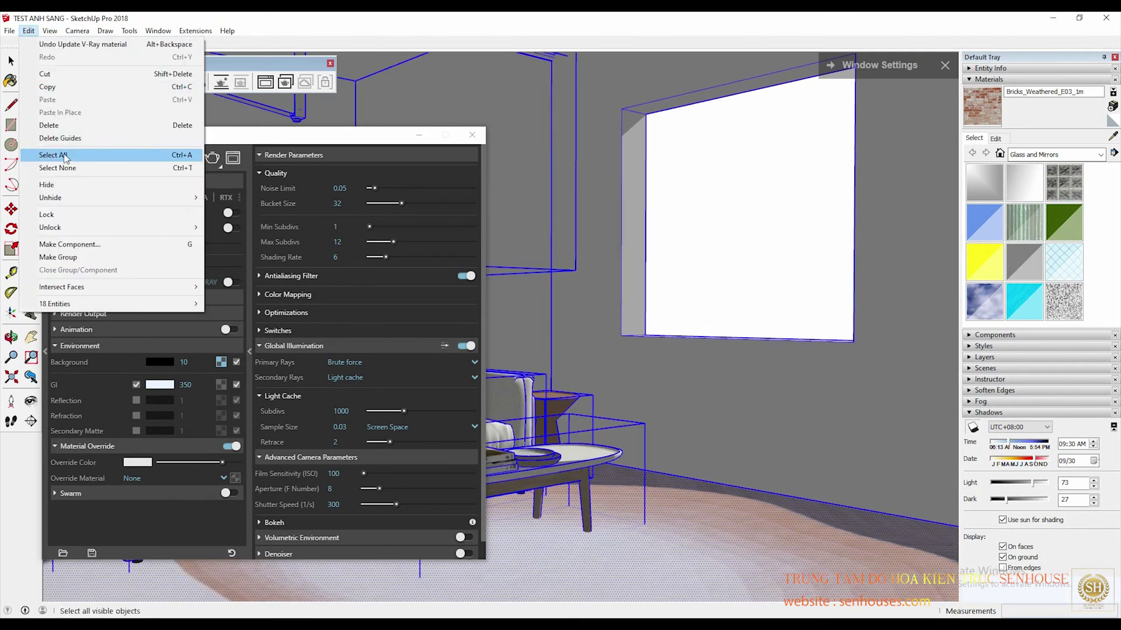
Unhide the last-hidden window glass and frame, select them, and start a new render
mouse_move(51, 198)
click(232, 225)
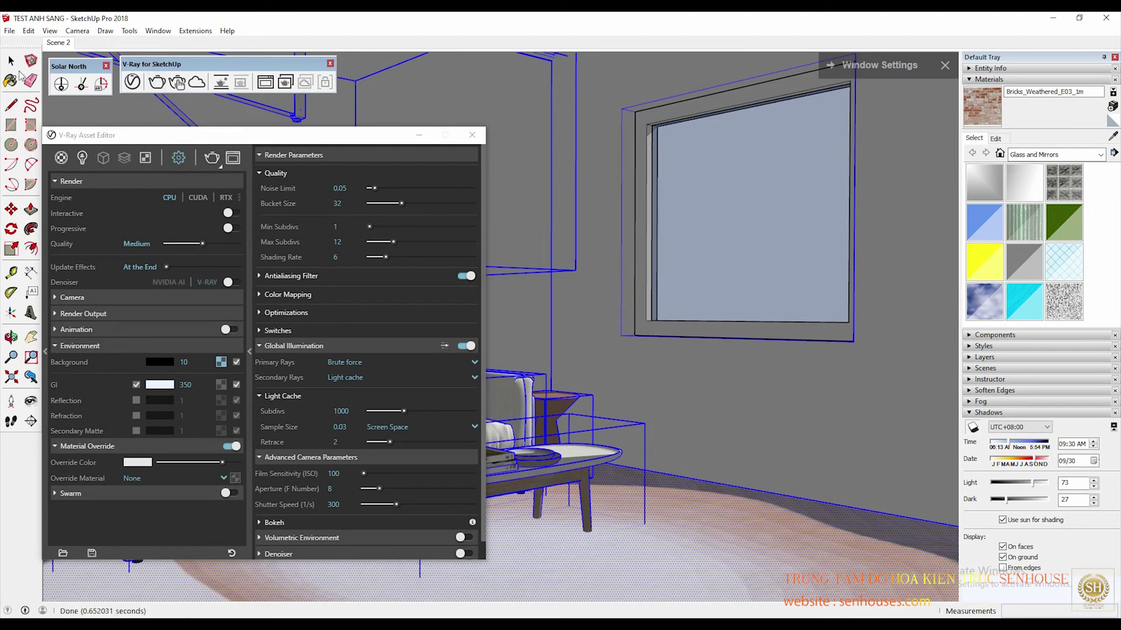
click(11, 60)
click(738, 244)
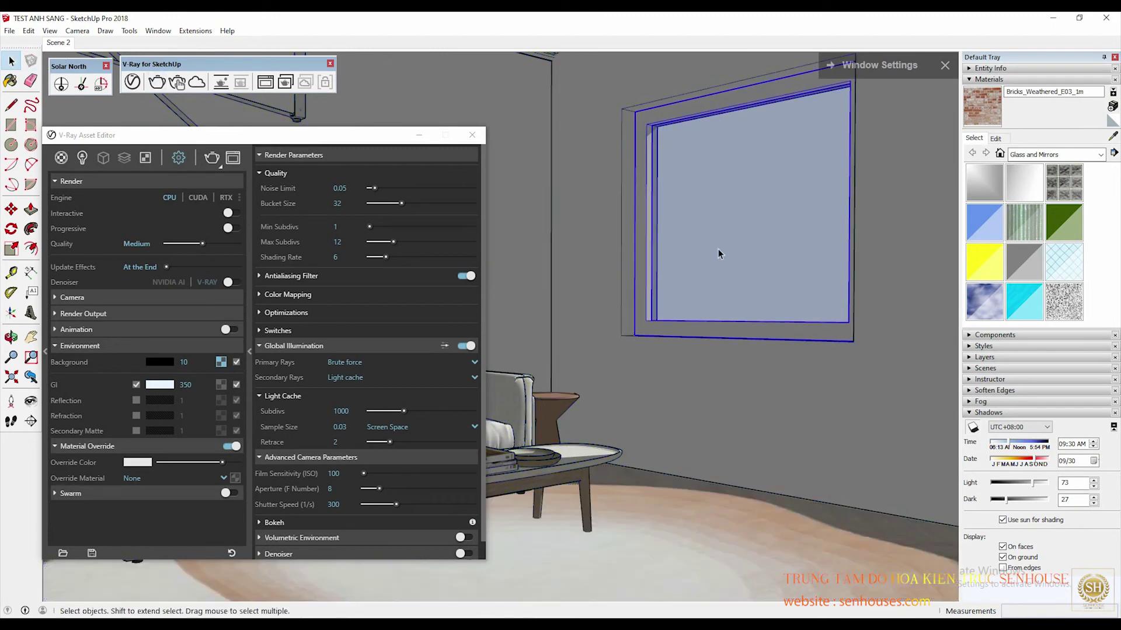
click(130, 84)
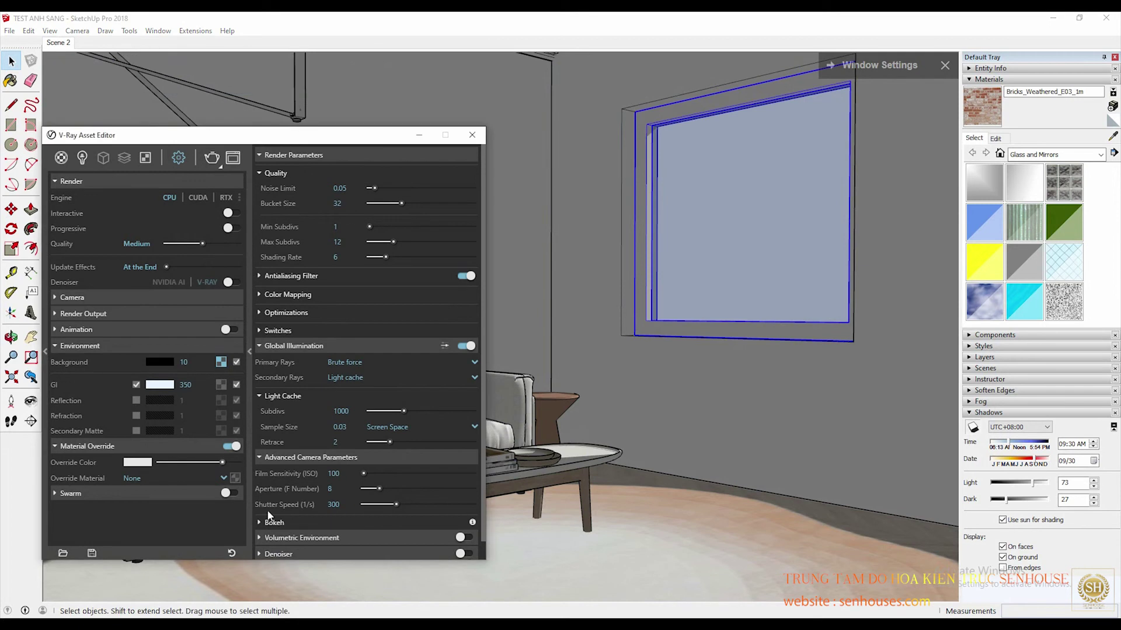
click(213, 159)
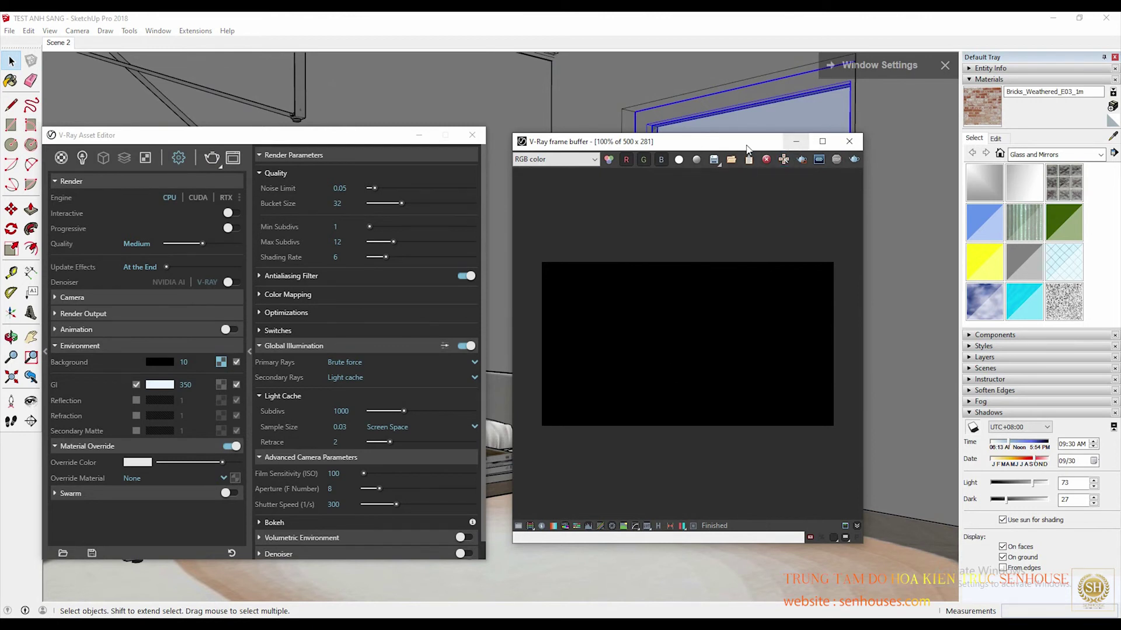
Turn off the GI environment override and re-render, after orbiting around the window opening
click(799, 141)
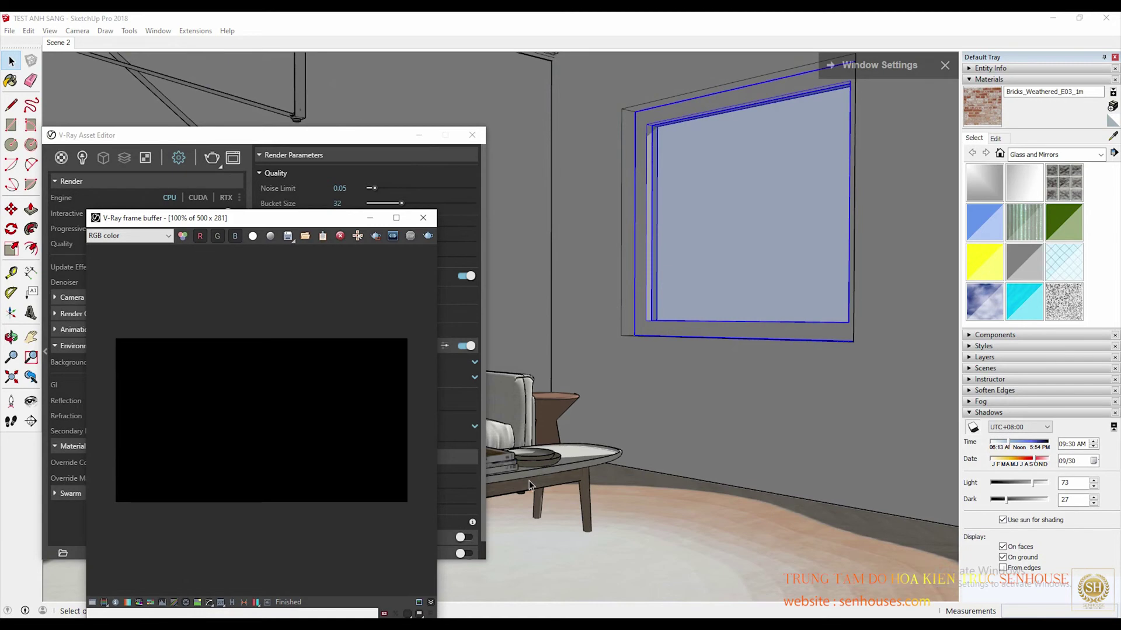
mouse_move(747, 346)
middle_down()
mouse_move(180, 432)
mouse_move(383, 300)
middle_up()
click(329, 222)
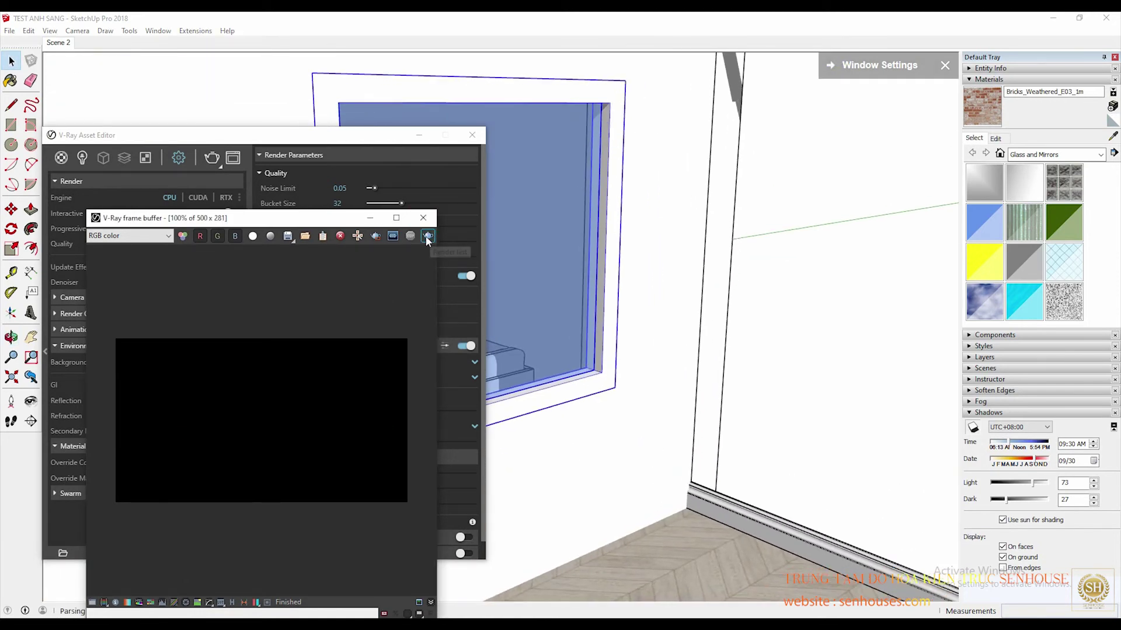
drag(336, 221, 669, 140)
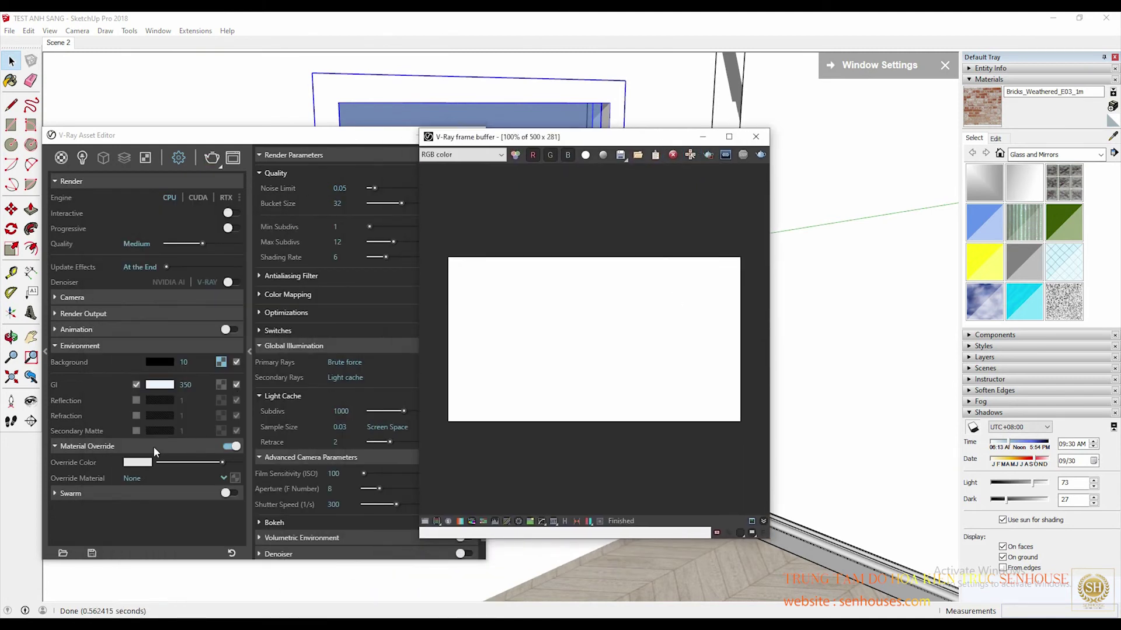
click(136, 384)
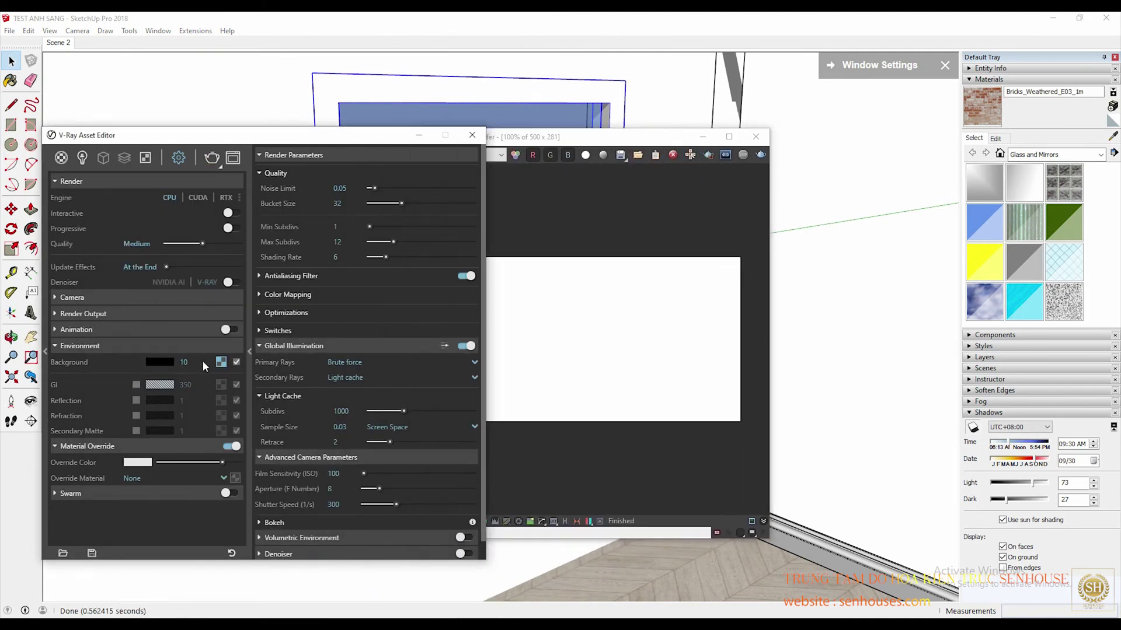
click(743, 155)
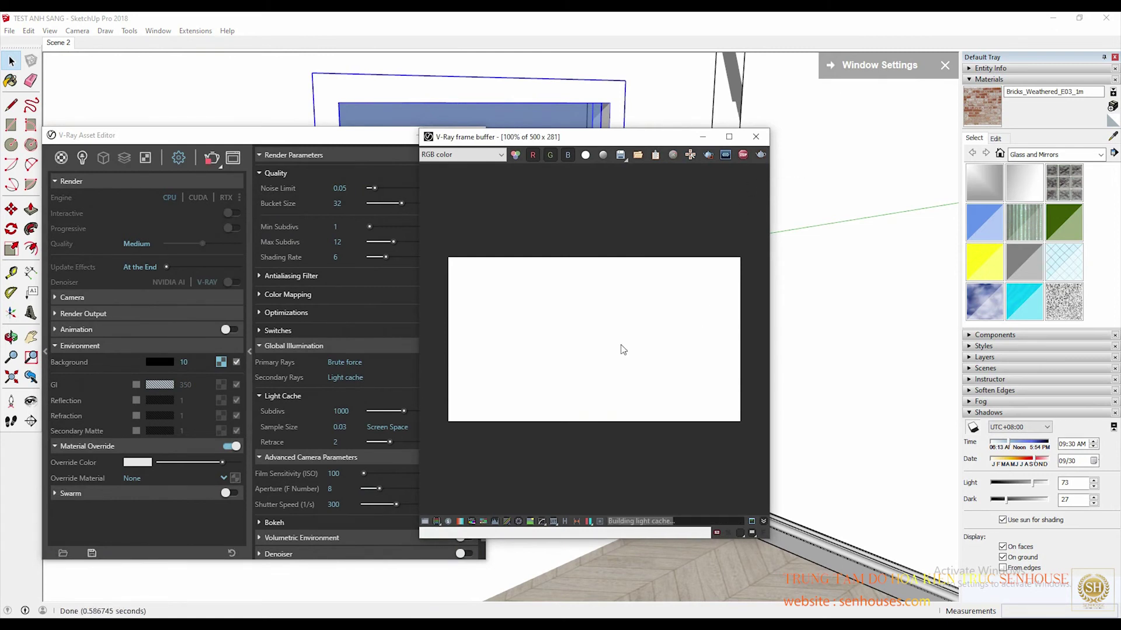
Lower the background intensity to 1 and render again
double_click(183, 362)
text(1)
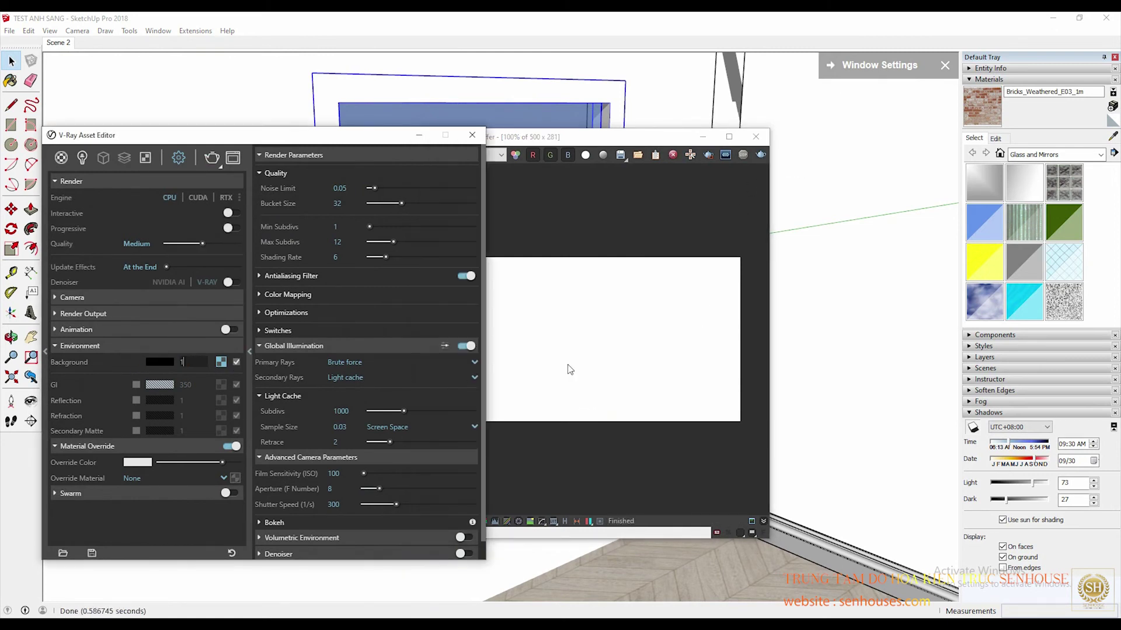
click(716, 227)
click(754, 156)
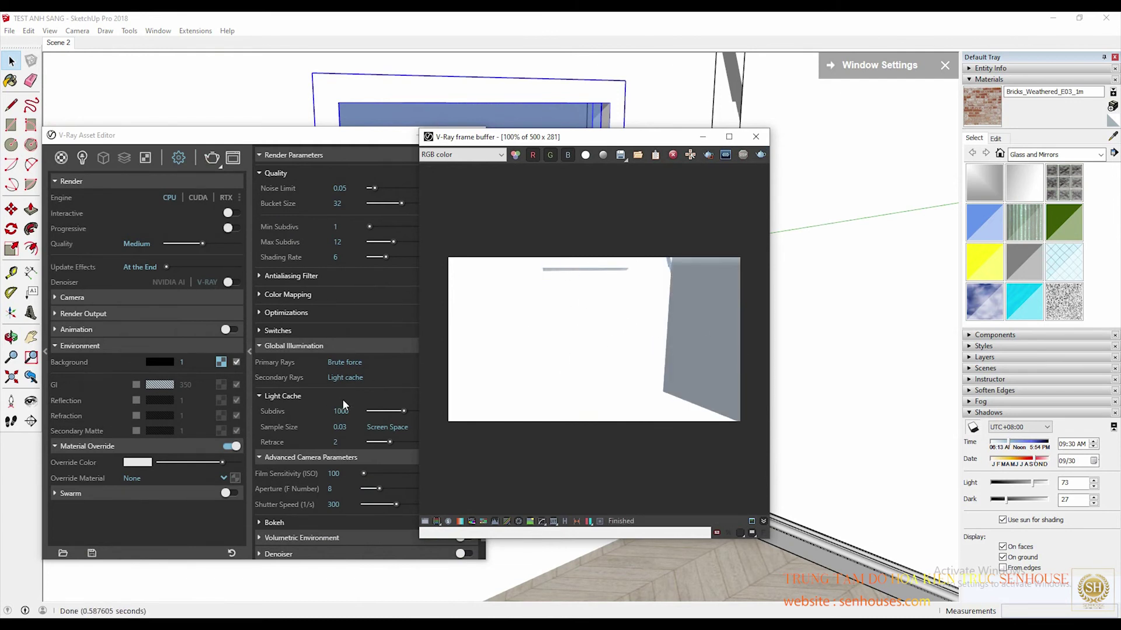
Close the render window, return to Scene 2, and pick Translucent Glass Blue
click(702, 138)
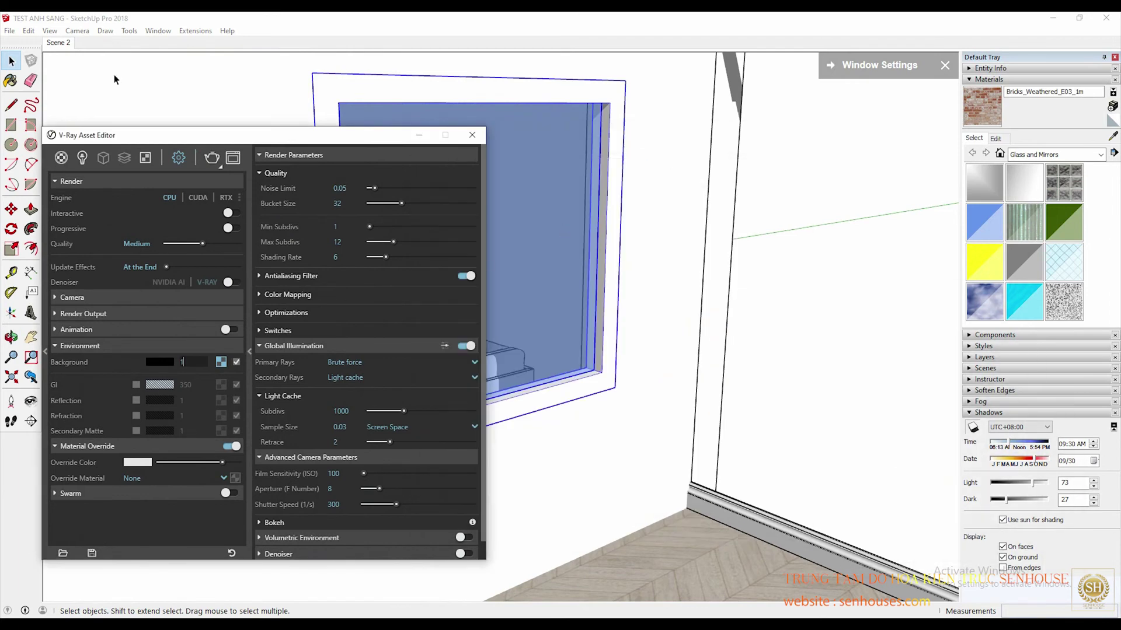
click(56, 44)
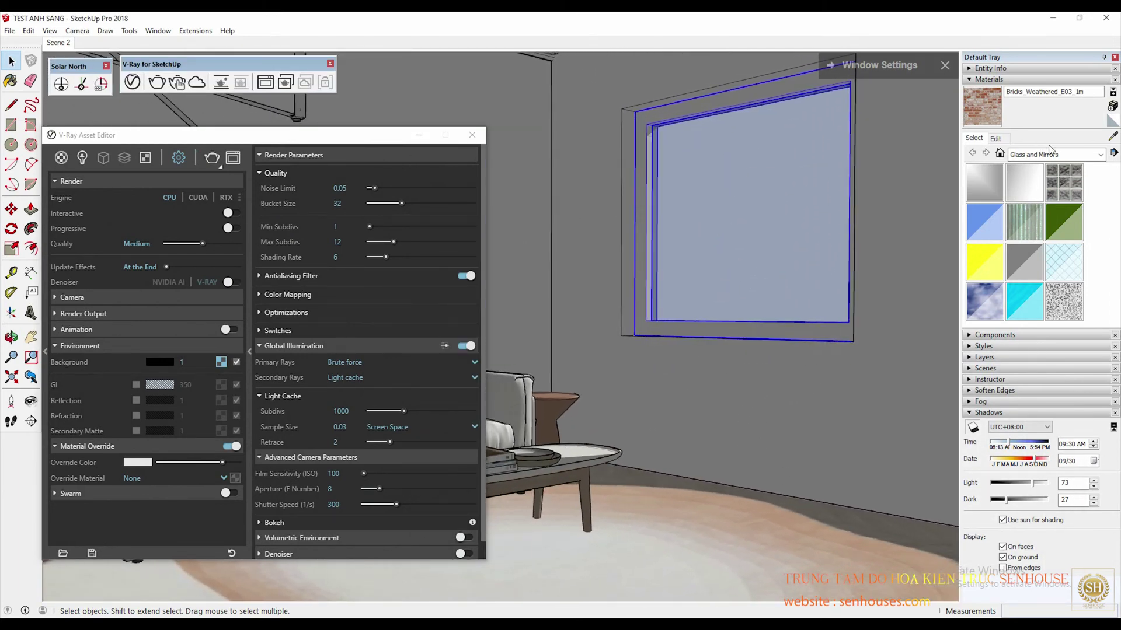
click(1112, 135)
Uncheck 'Can be Overridden' for Translucent Glass Blue, then return to the render settings
click(764, 185)
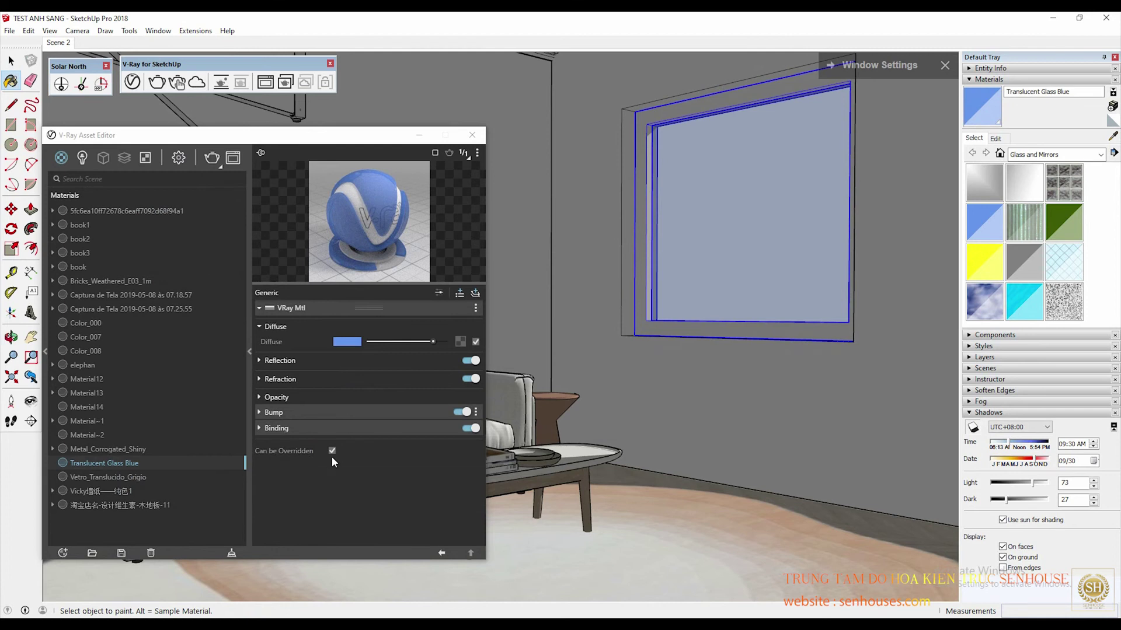
key(ctrl)
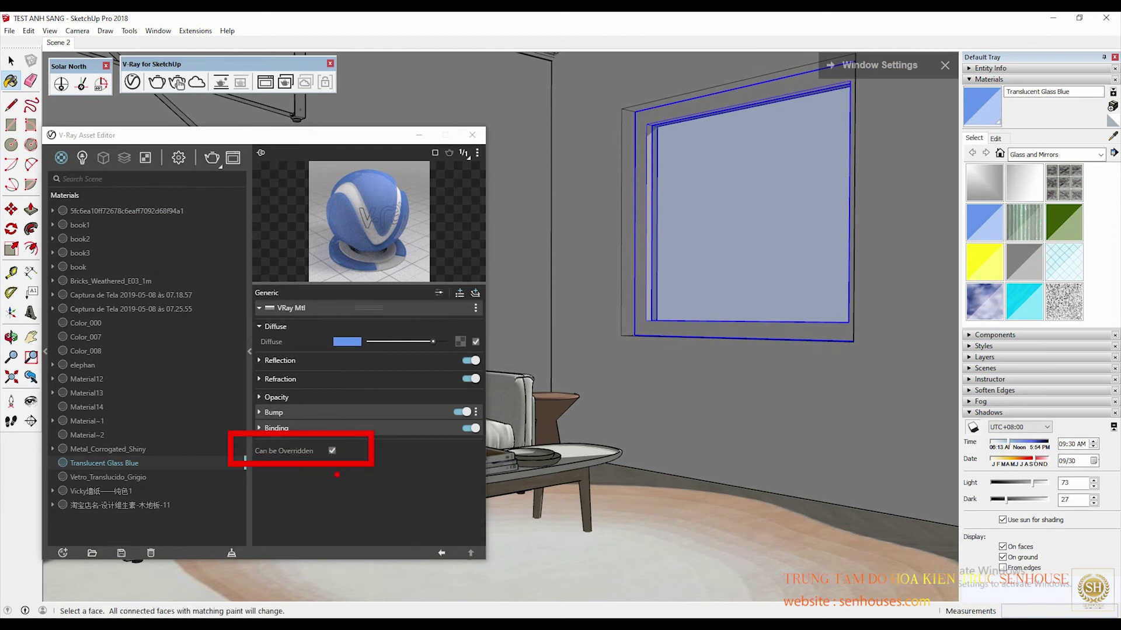
click(332, 451)
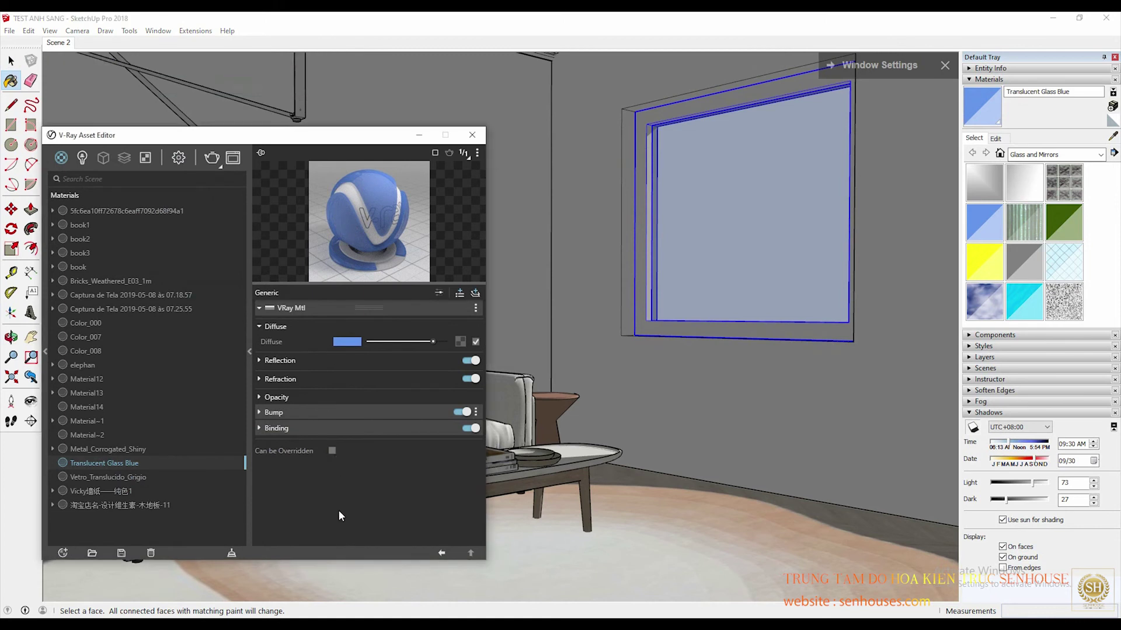
click(178, 157)
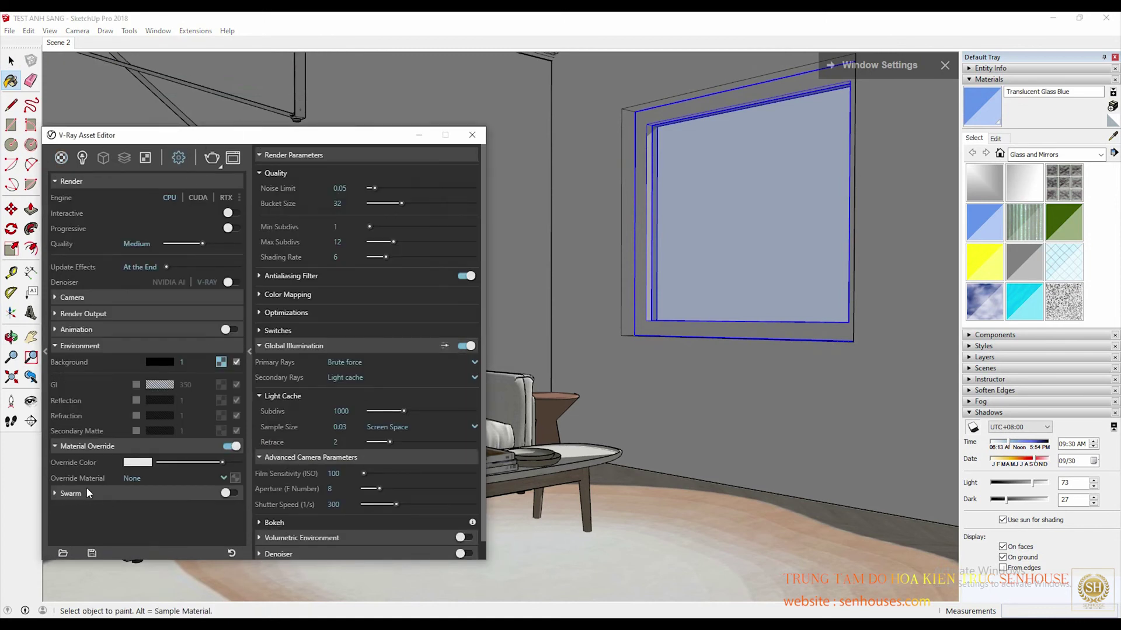
Render the clay scene and zoom around the frame buffer to inspect the sunlit glass
click(211, 159)
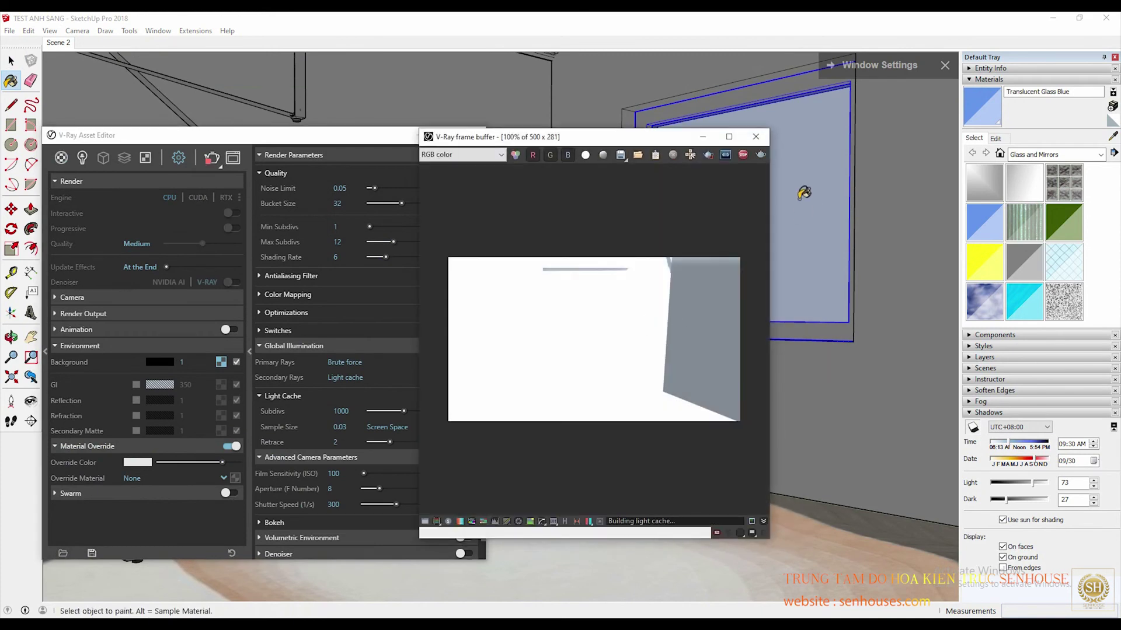
scroll(670, 320, up, 1)
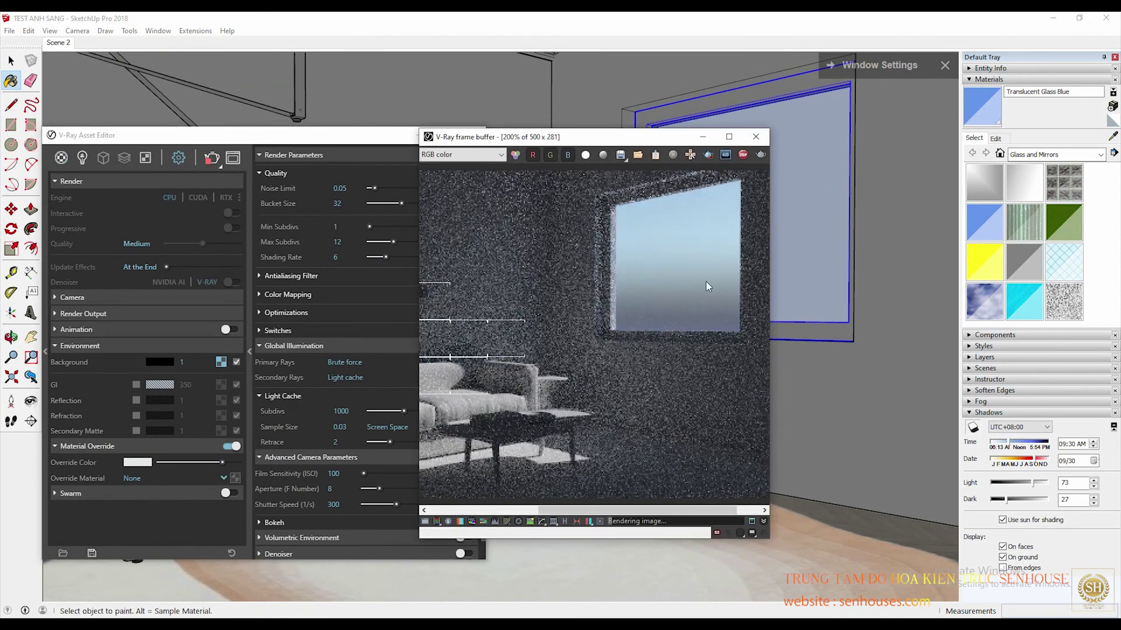
scroll(706, 281, up, 1)
scroll(625, 292, down, 1)
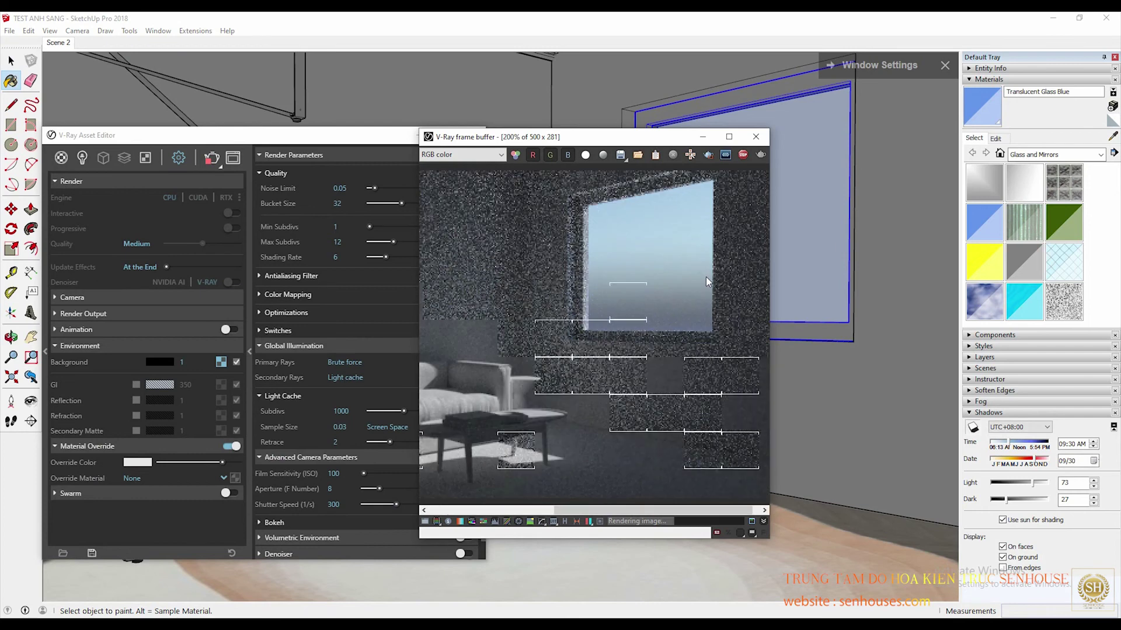
scroll(675, 282, up, 1)
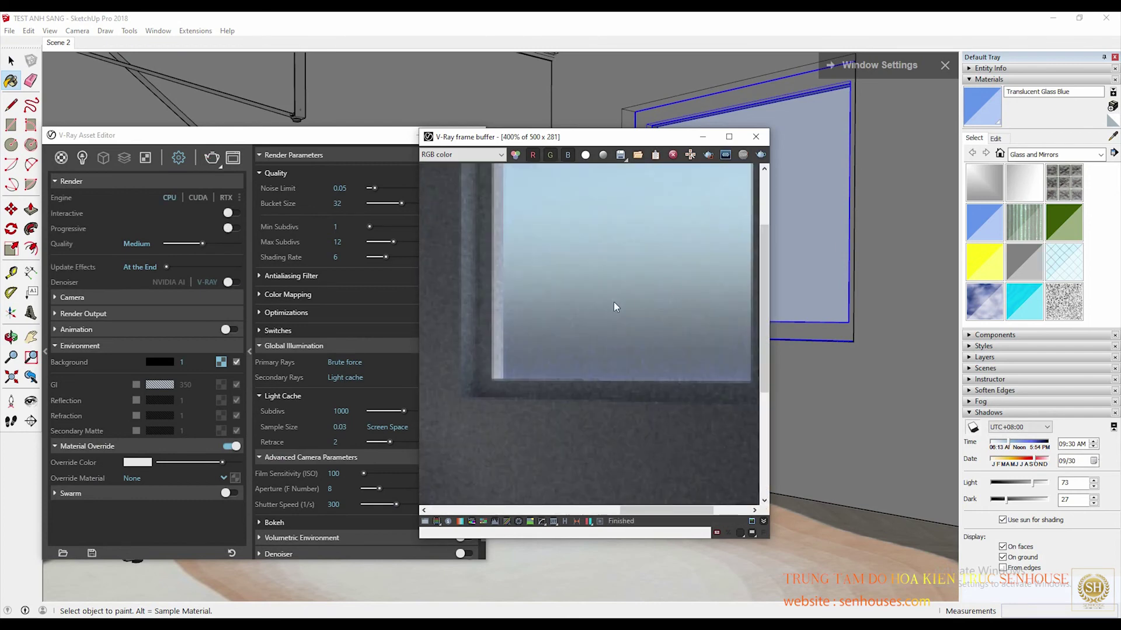
scroll(717, 299, down, 2)
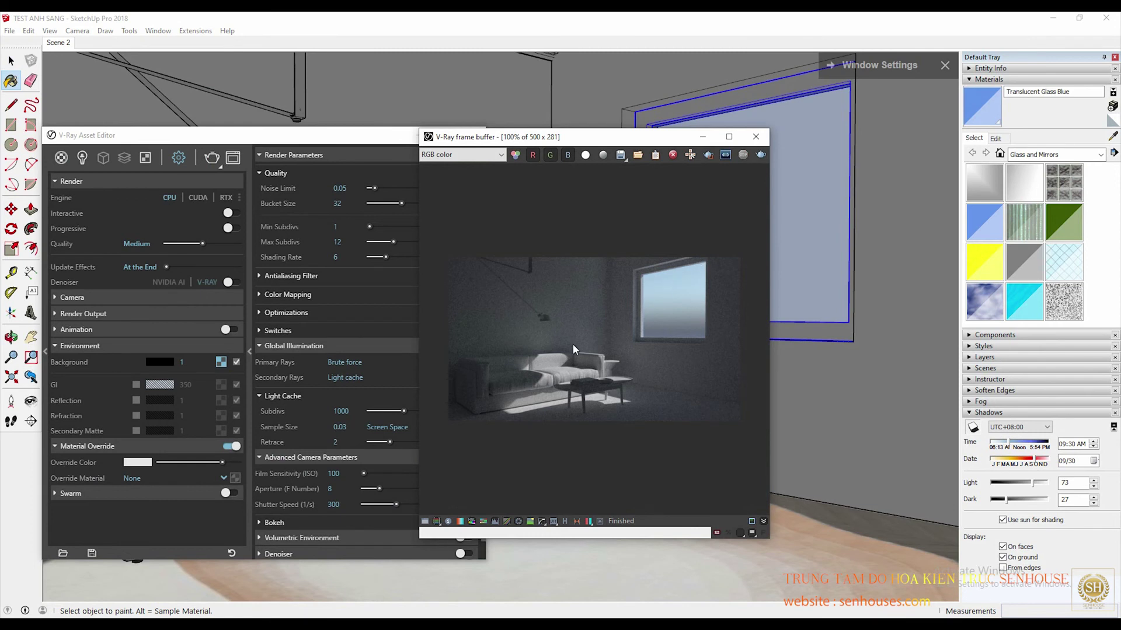
scroll(735, 303, up, 1)
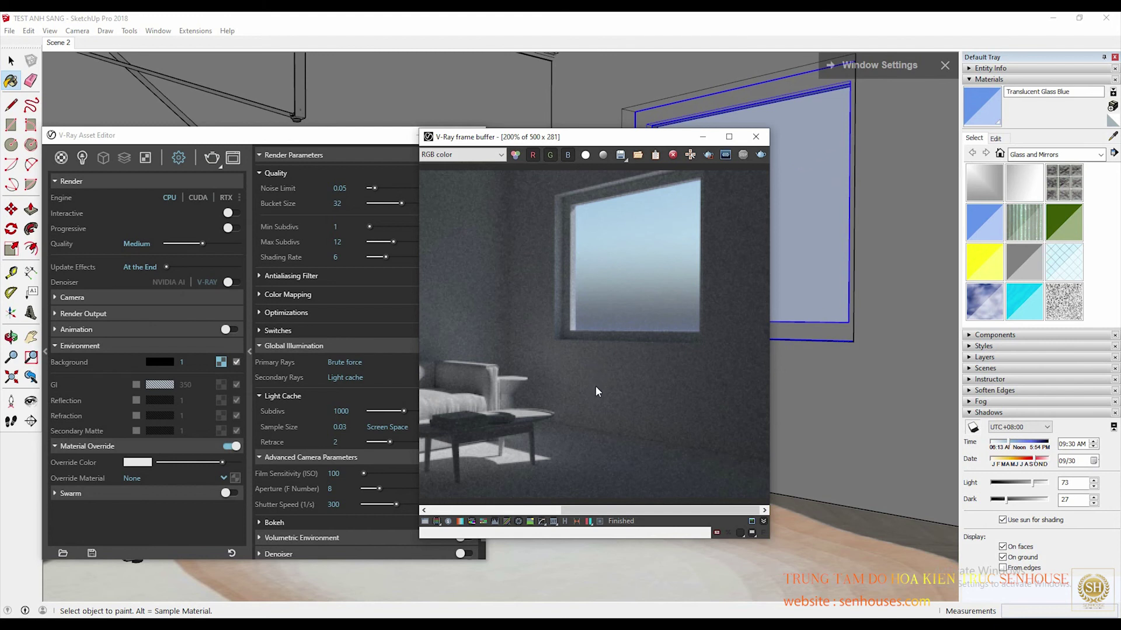
scroll(594, 387, down, 1)
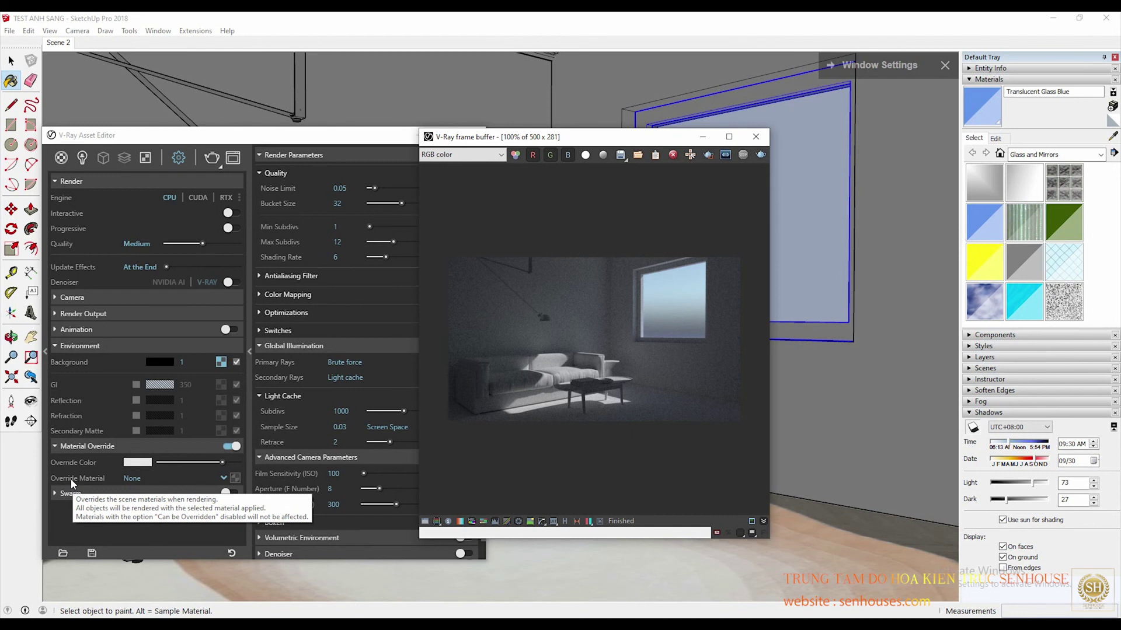
Enable the GI environment and set the background intensity to 5
click(83, 159)
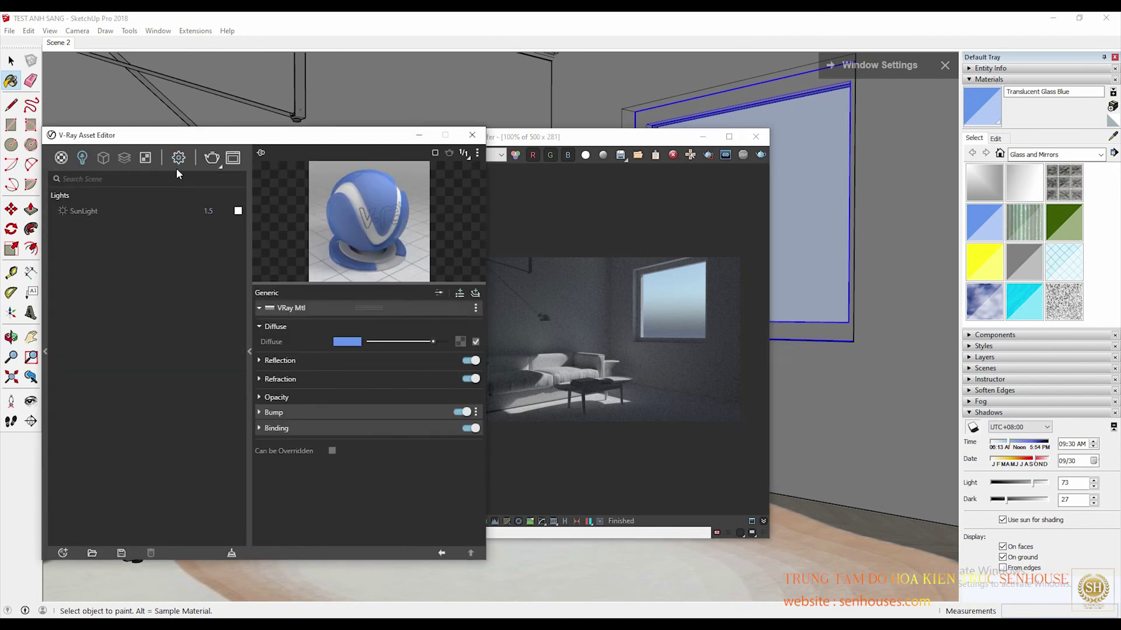
click(178, 159)
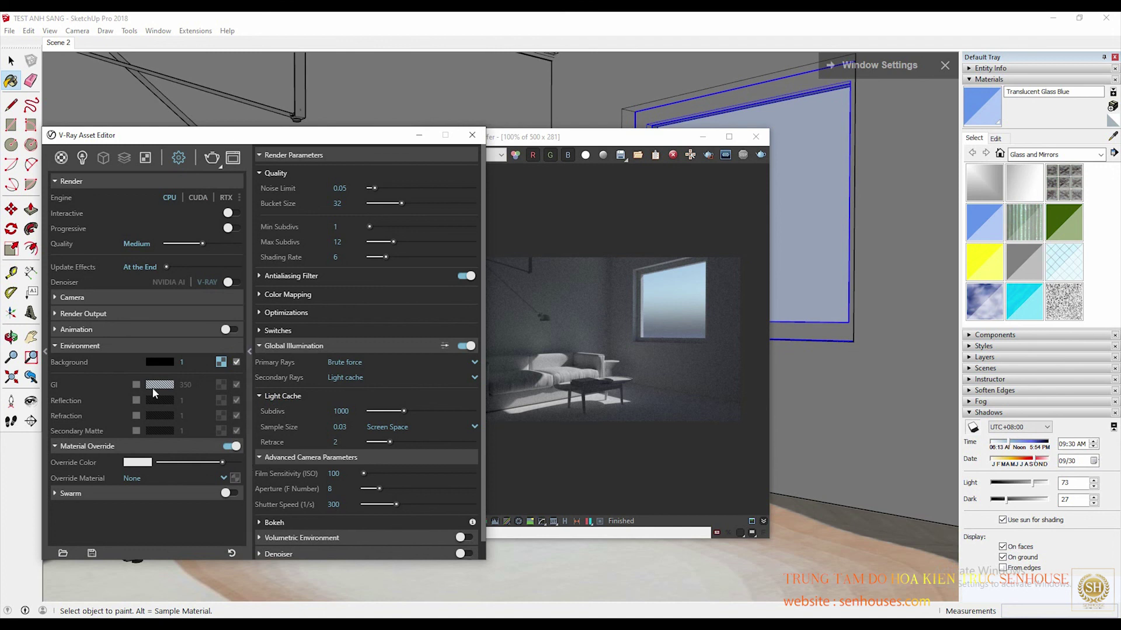
click(136, 384)
double_click(190, 362)
text(5)
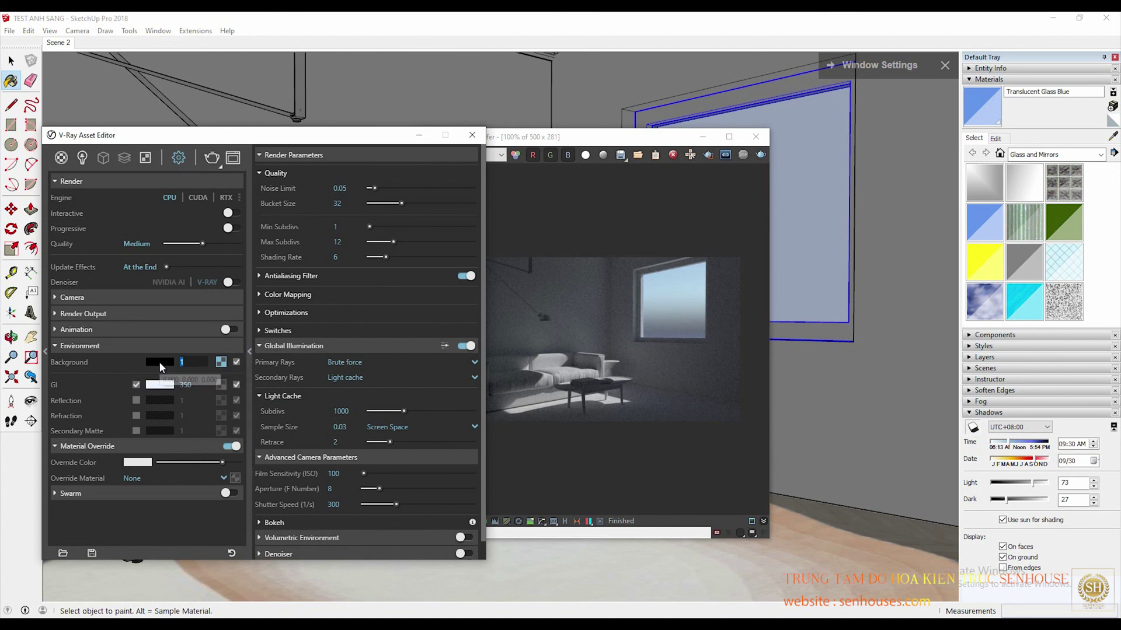
key(Return)
Switch off material override, start a full-material render, and bring the browser forward
click(232, 447)
click(756, 156)
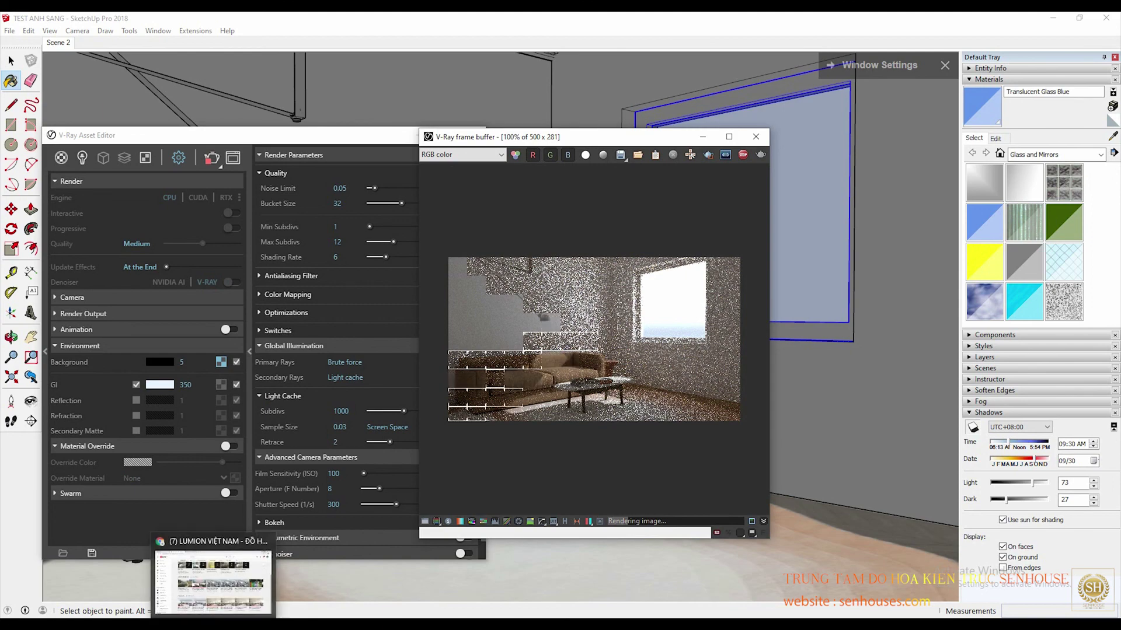
click(213, 581)
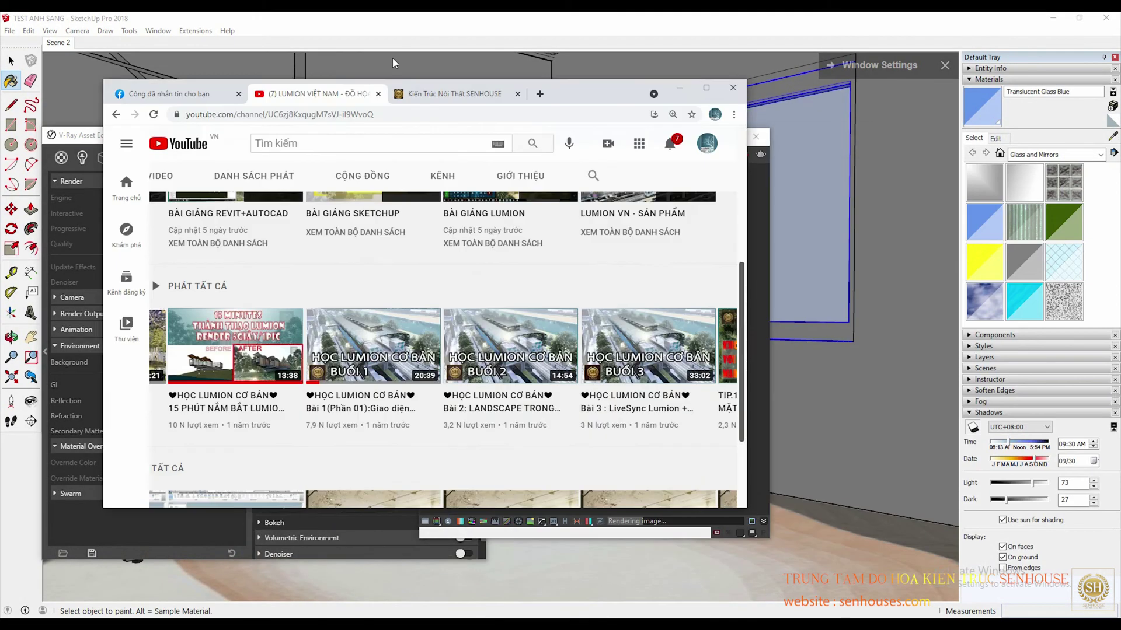
Maximise the YouTube channel page, scroll it, and switch to the SENHOUSE website tab
click(705, 88)
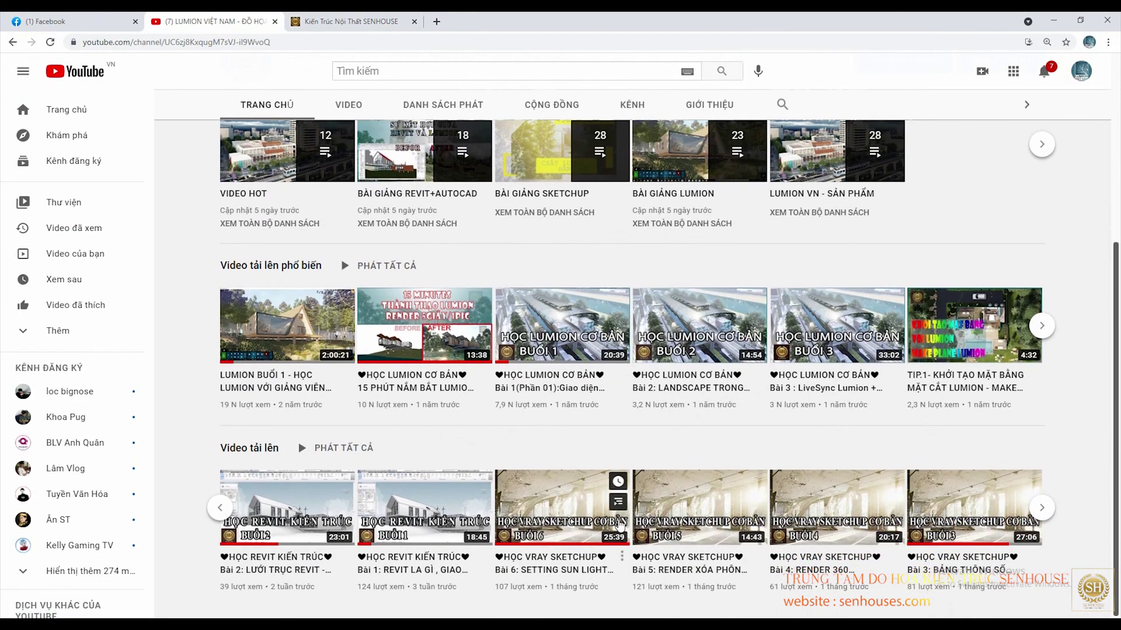
scroll(619, 525, up, 2)
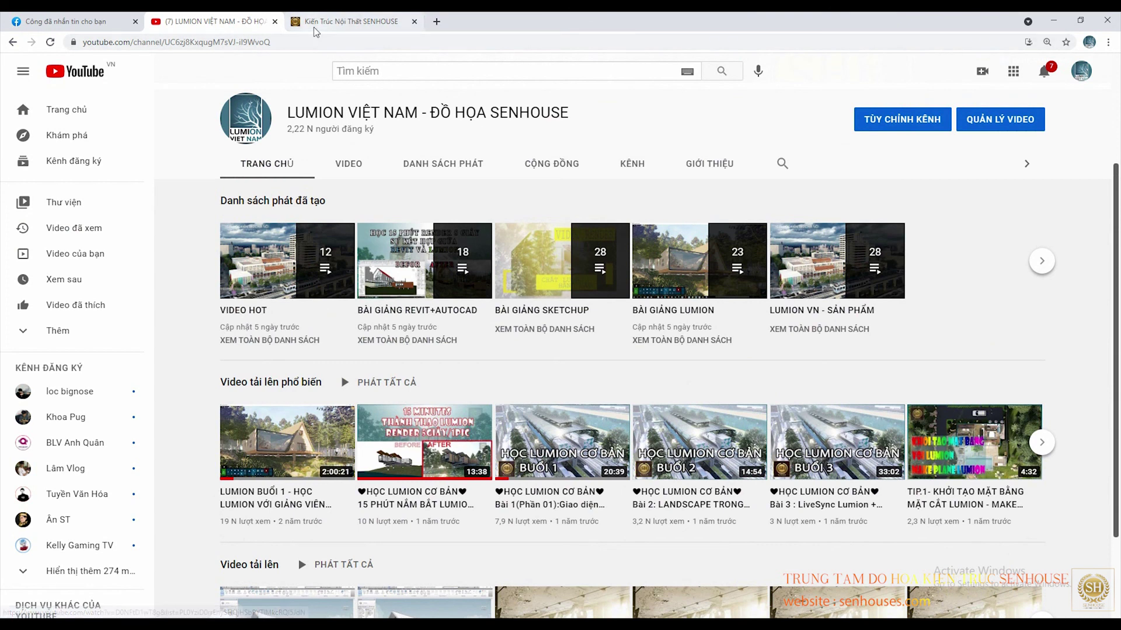
click(333, 21)
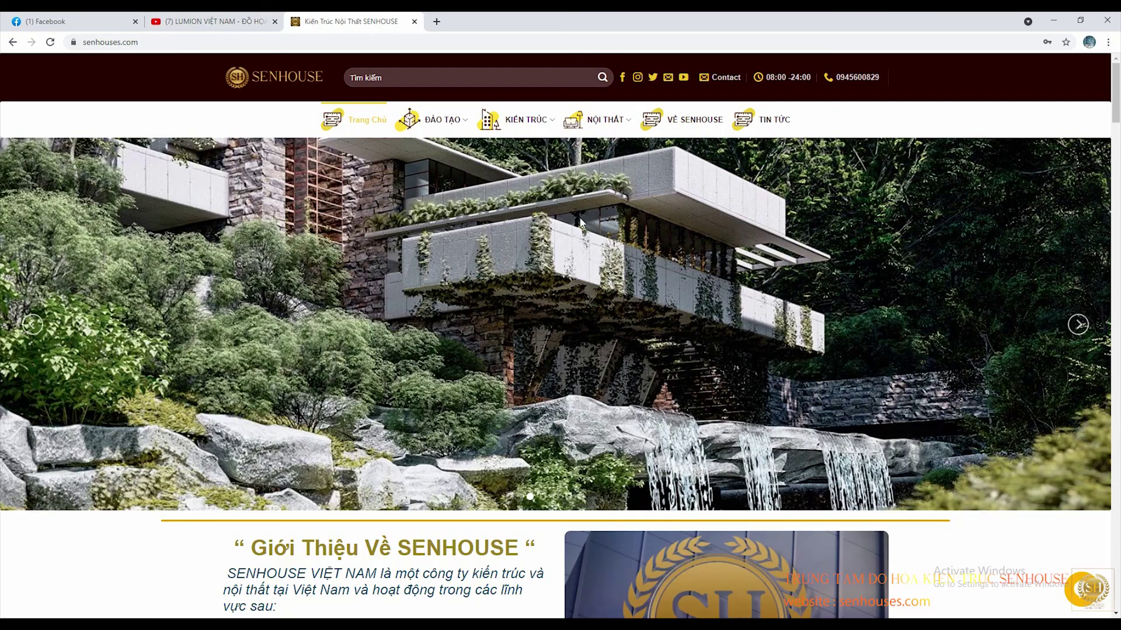
scroll(404, 400, down, 5)
scroll(516, 369, down, 7)
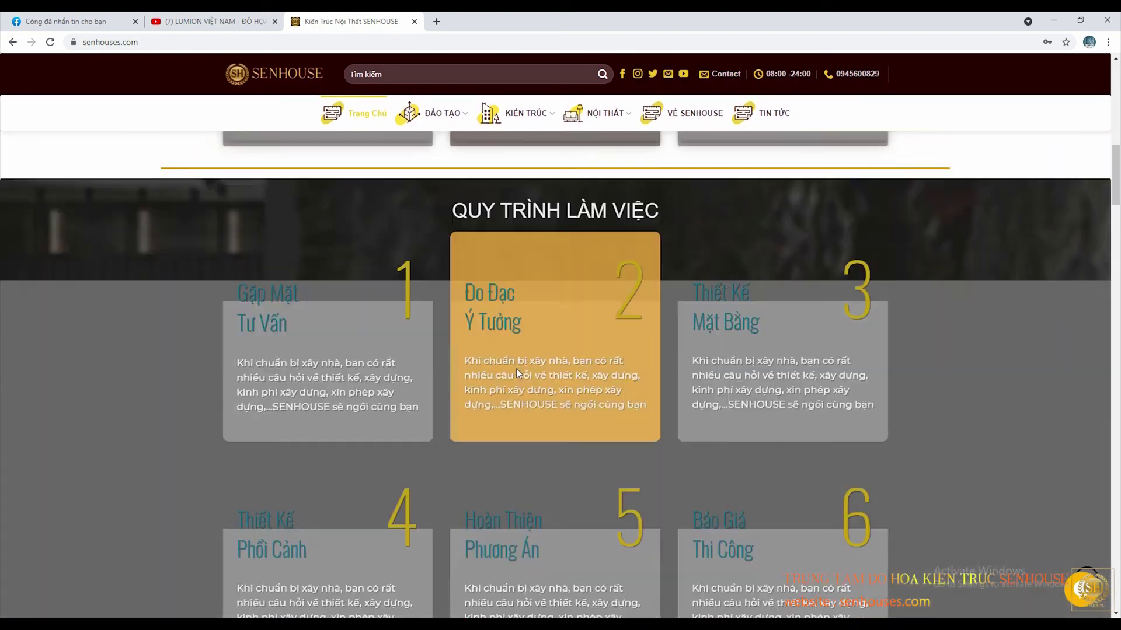
scroll(516, 369, up, 7)
scroll(521, 403, up, 5)
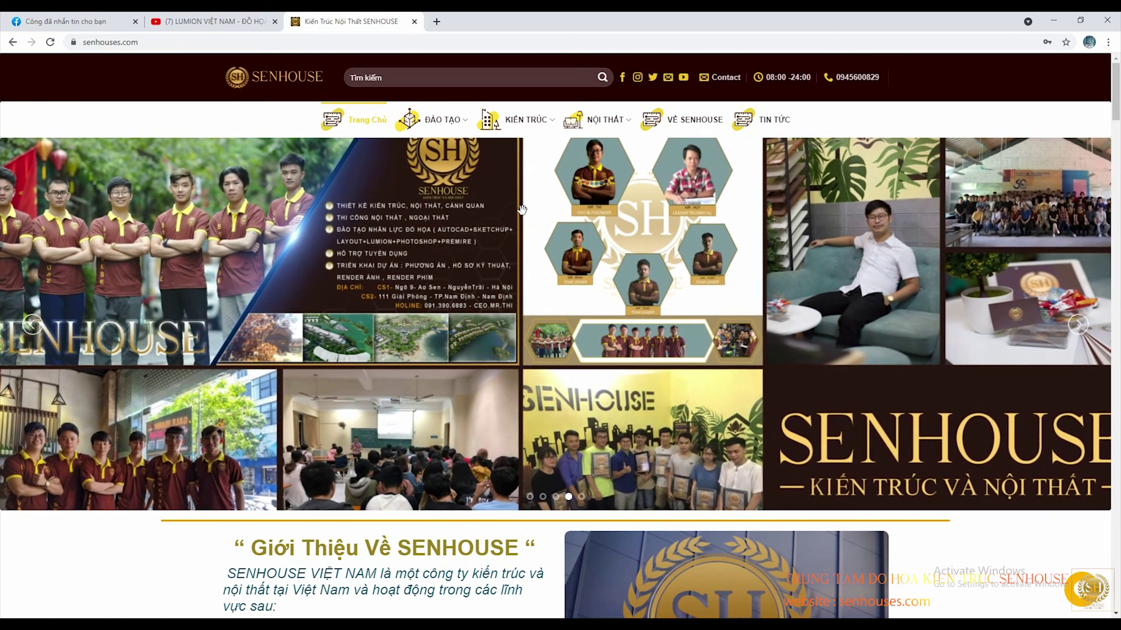
scroll(674, 217, down, 6)
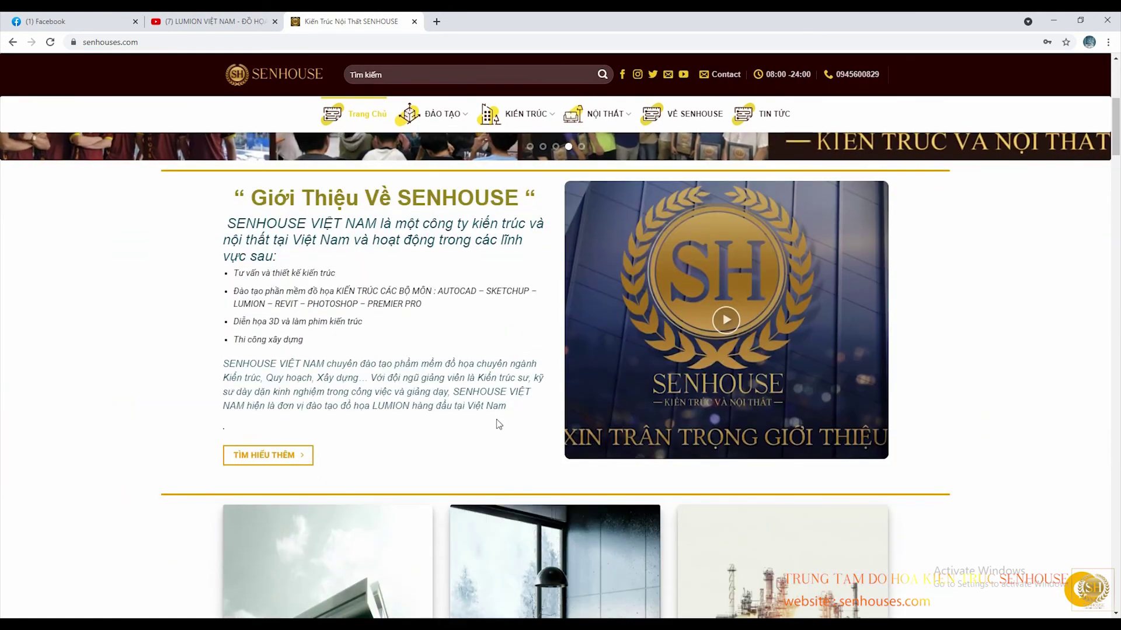
scroll(674, 217, down, 3)
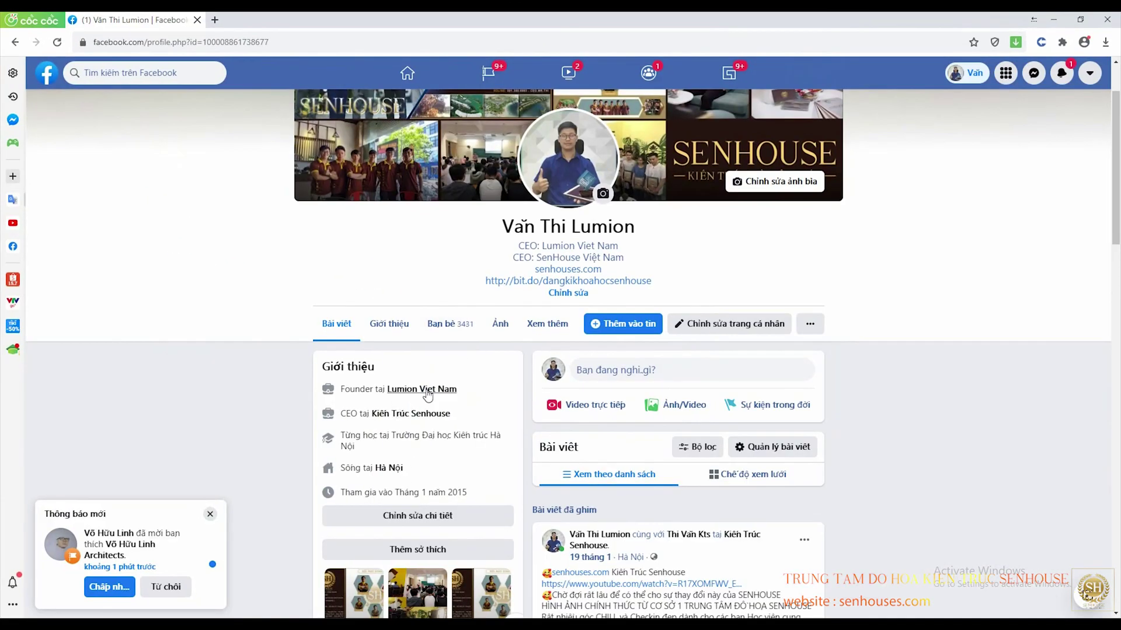
click(413, 415)
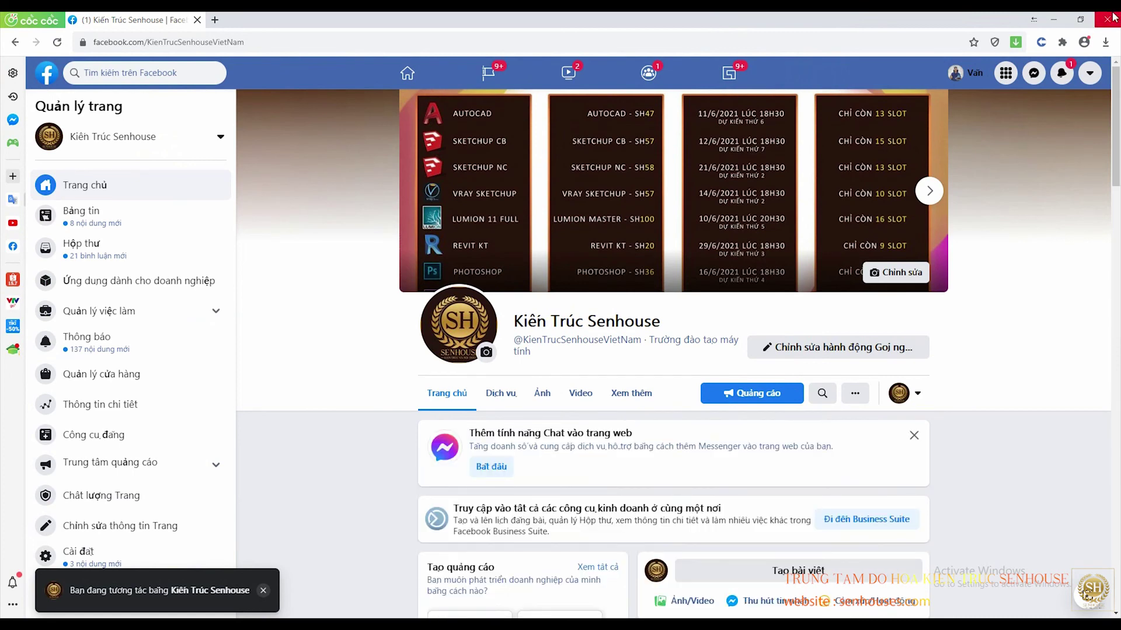
click(1056, 19)
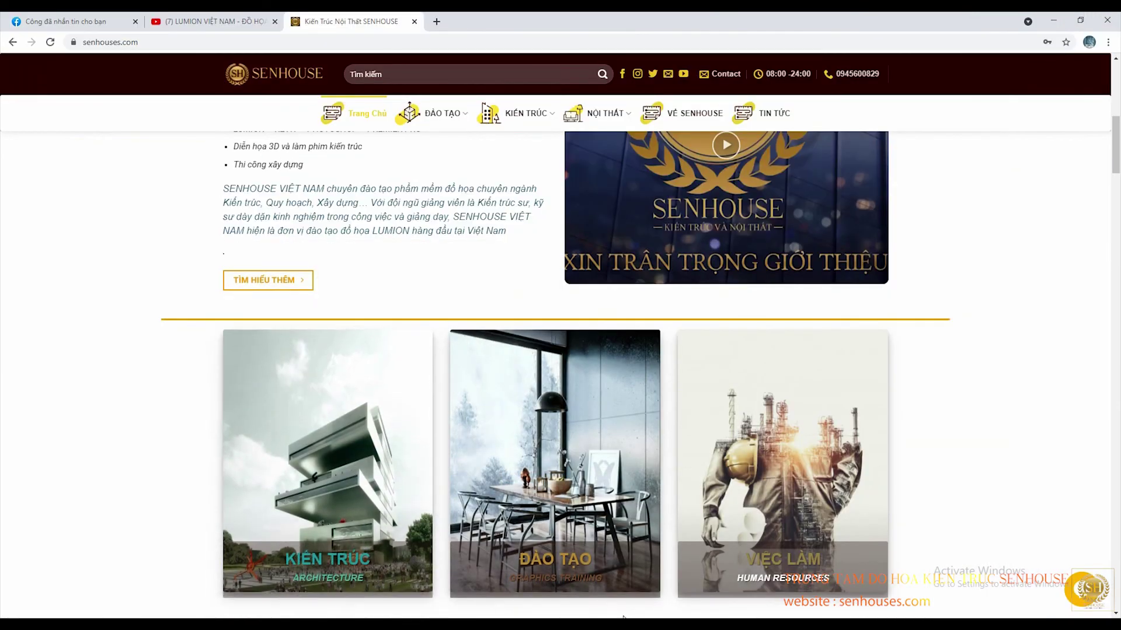